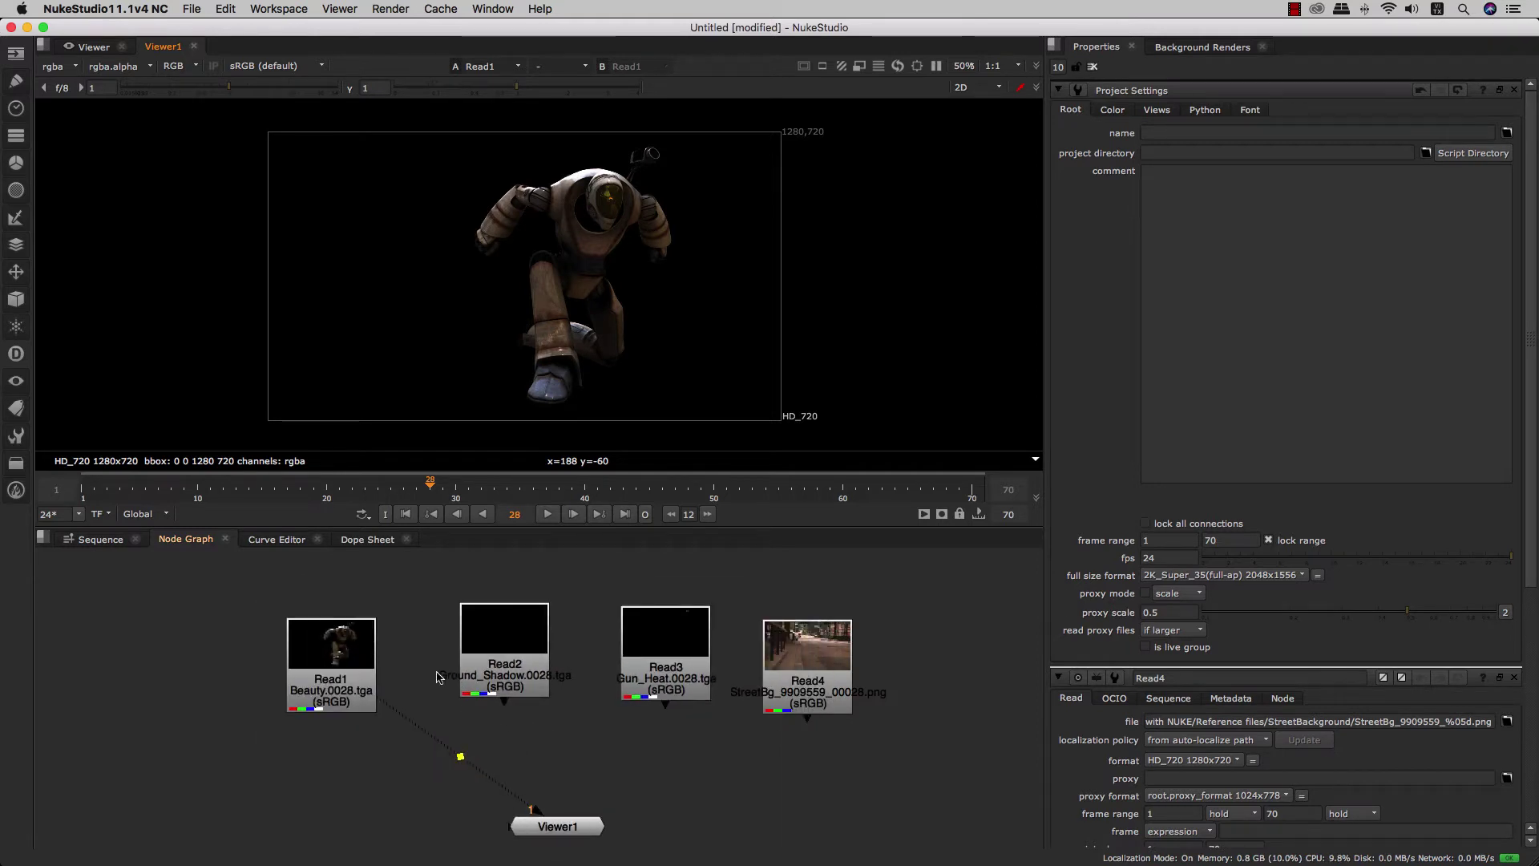
# Show the street background clip in the viewer and compare its first and last frames, ending at the start.
pyautogui.click(814, 680)
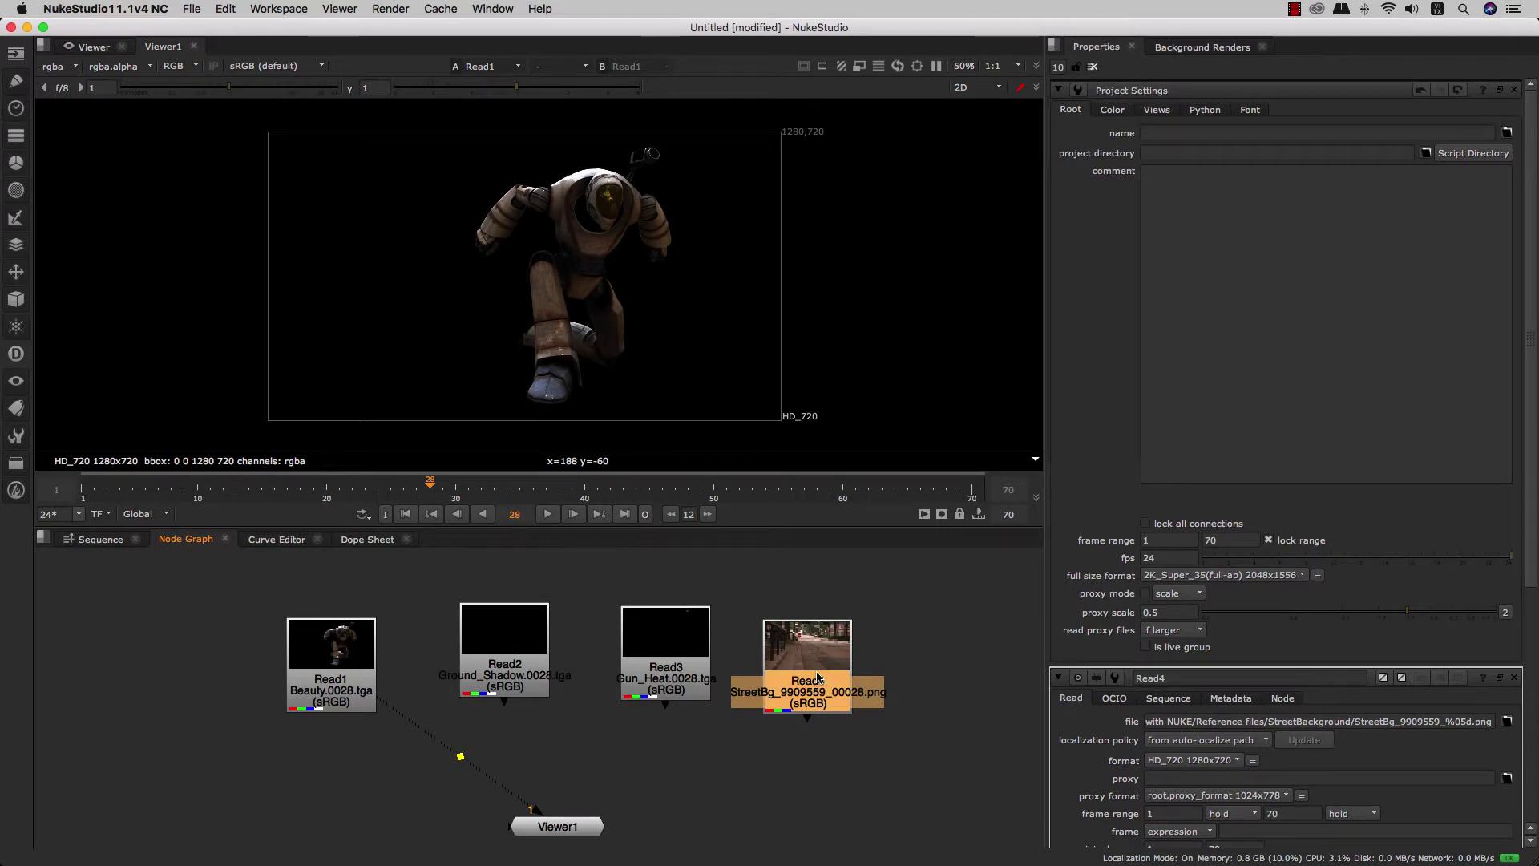
pyautogui.press('1')
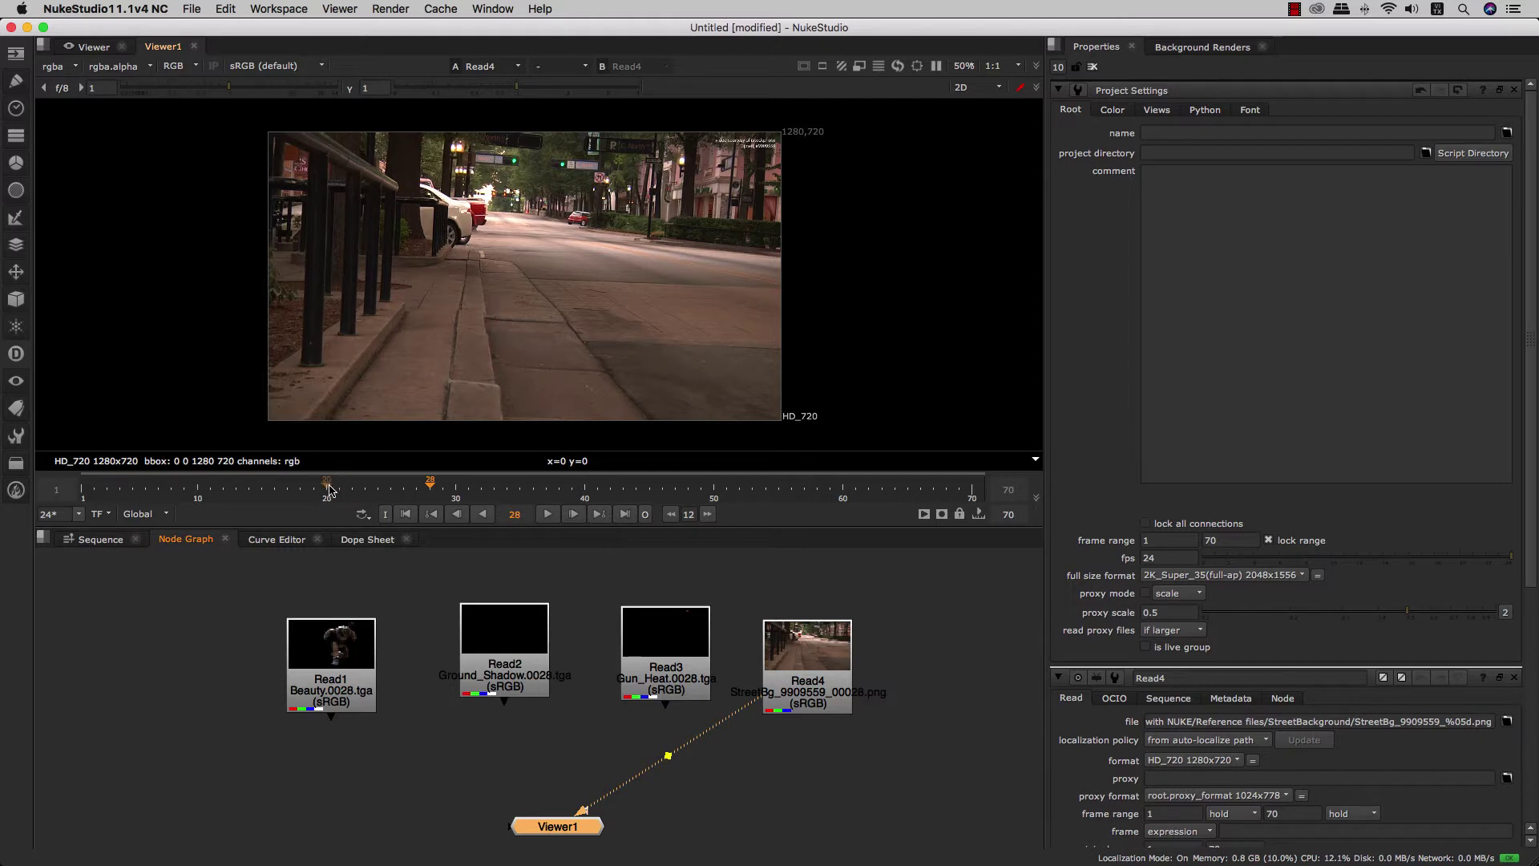
pyautogui.click(90, 492)
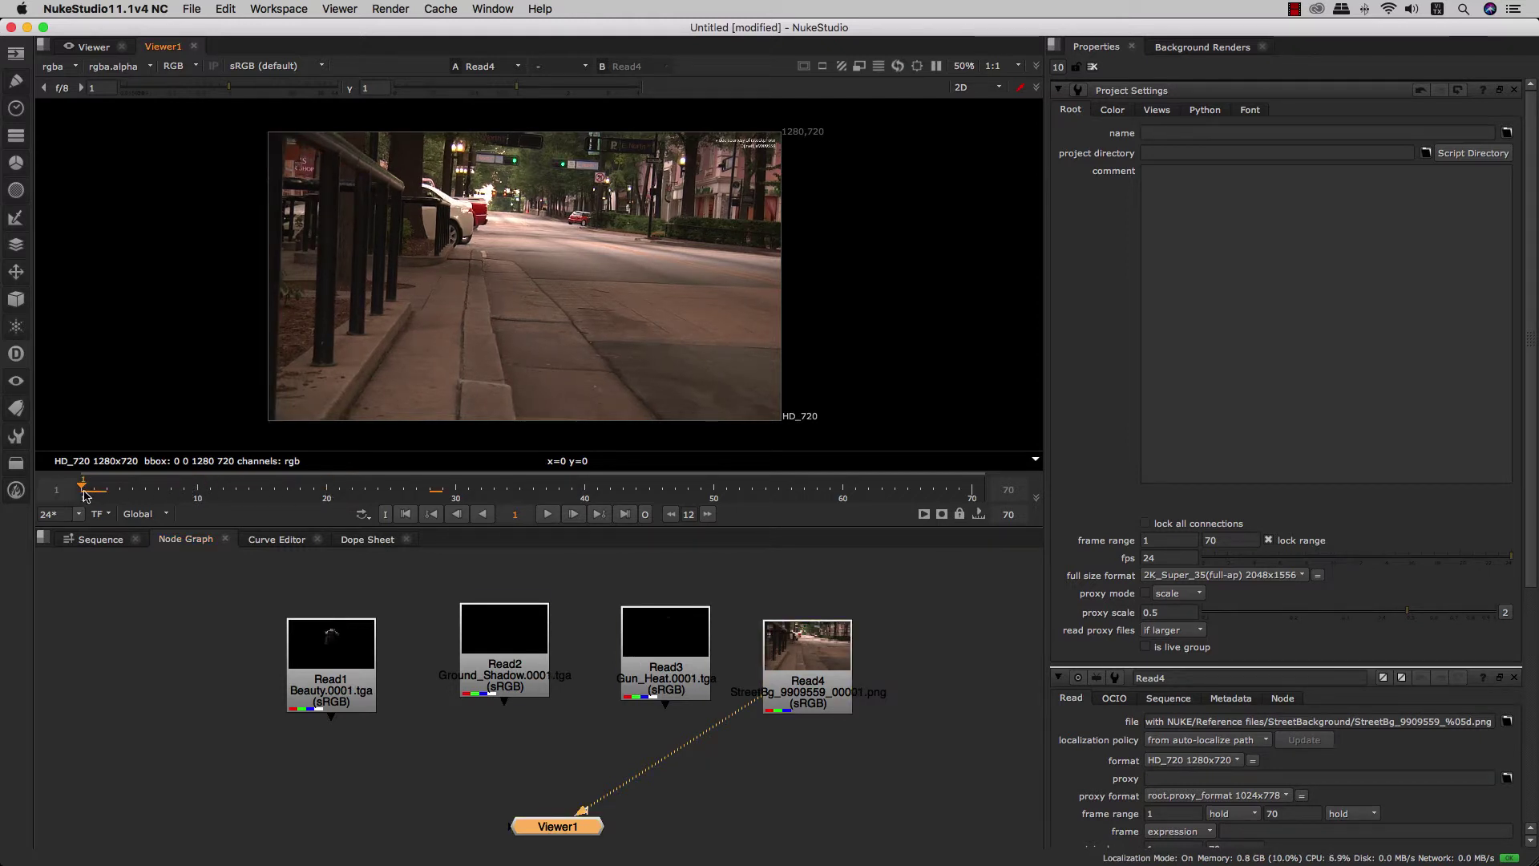
pyautogui.click(962, 489)
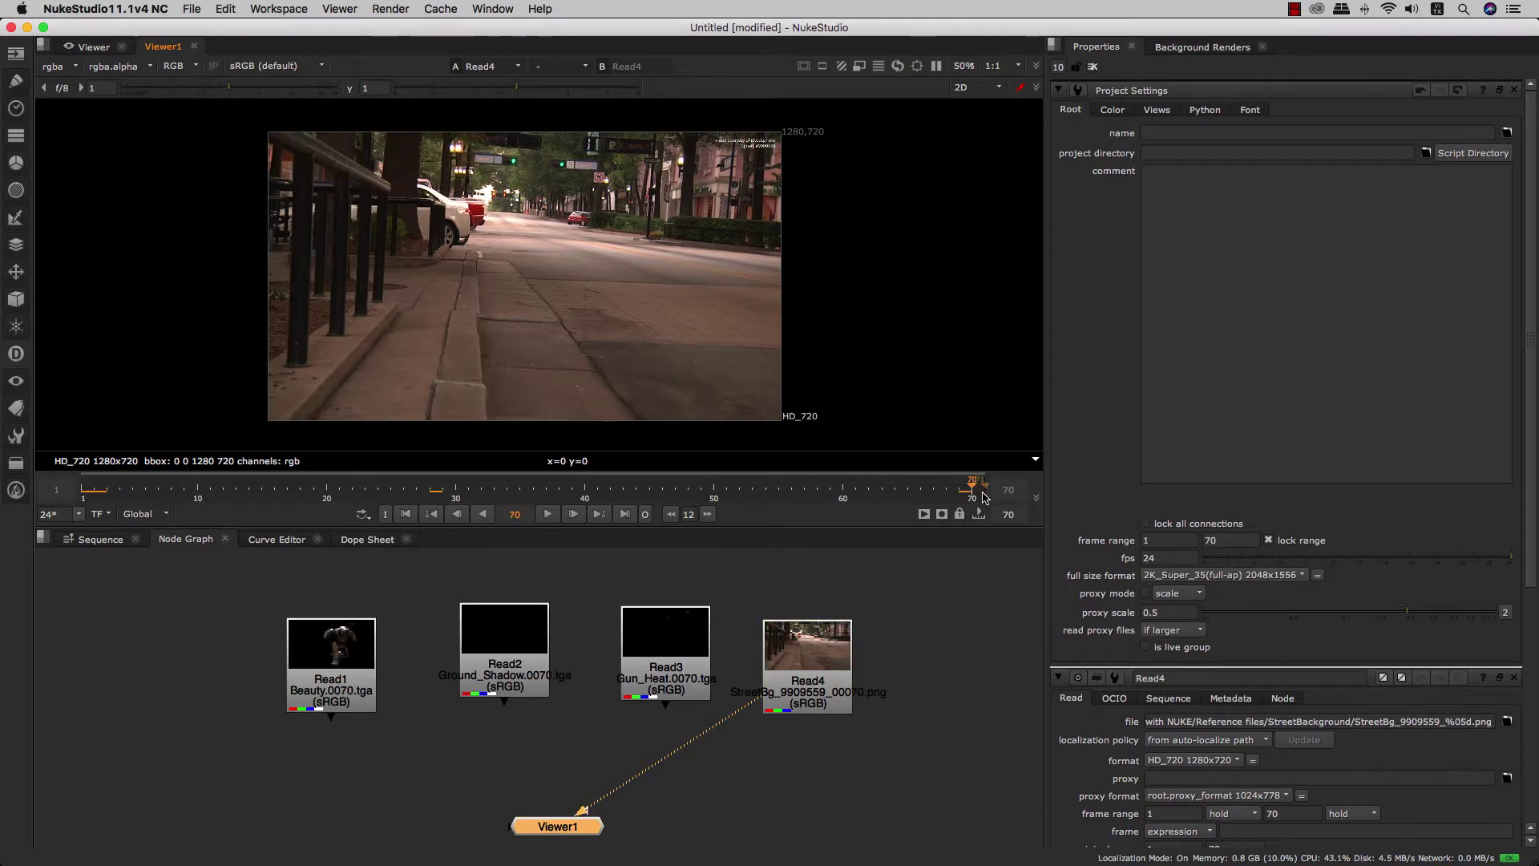
pyautogui.click(57, 487)
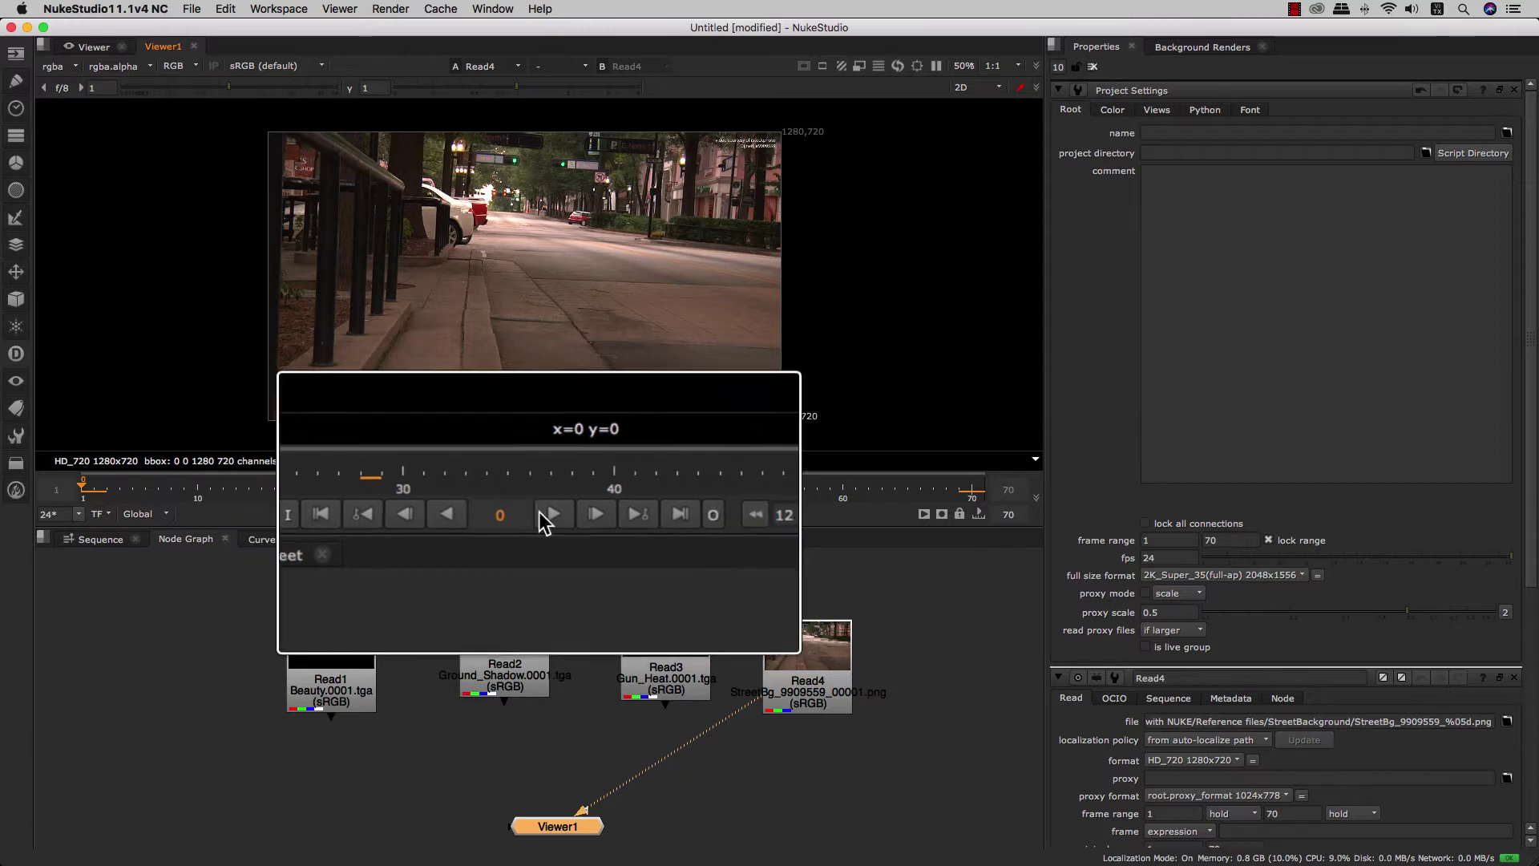
# Play the street sequence forward and backward, and scrub the timeline to frame 41.
pyautogui.click(548, 514)
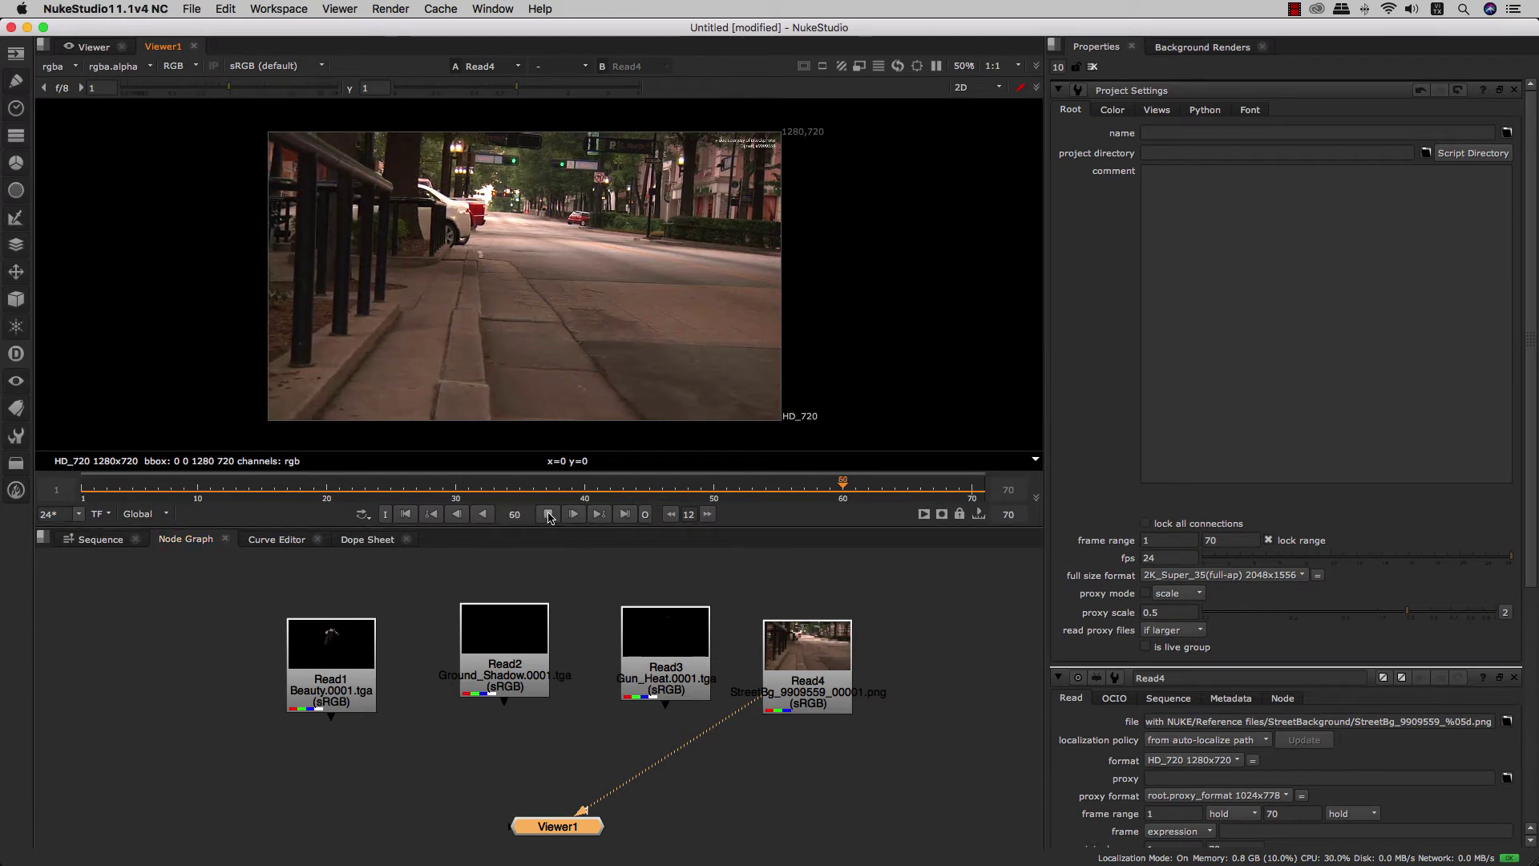
pyautogui.click(484, 515)
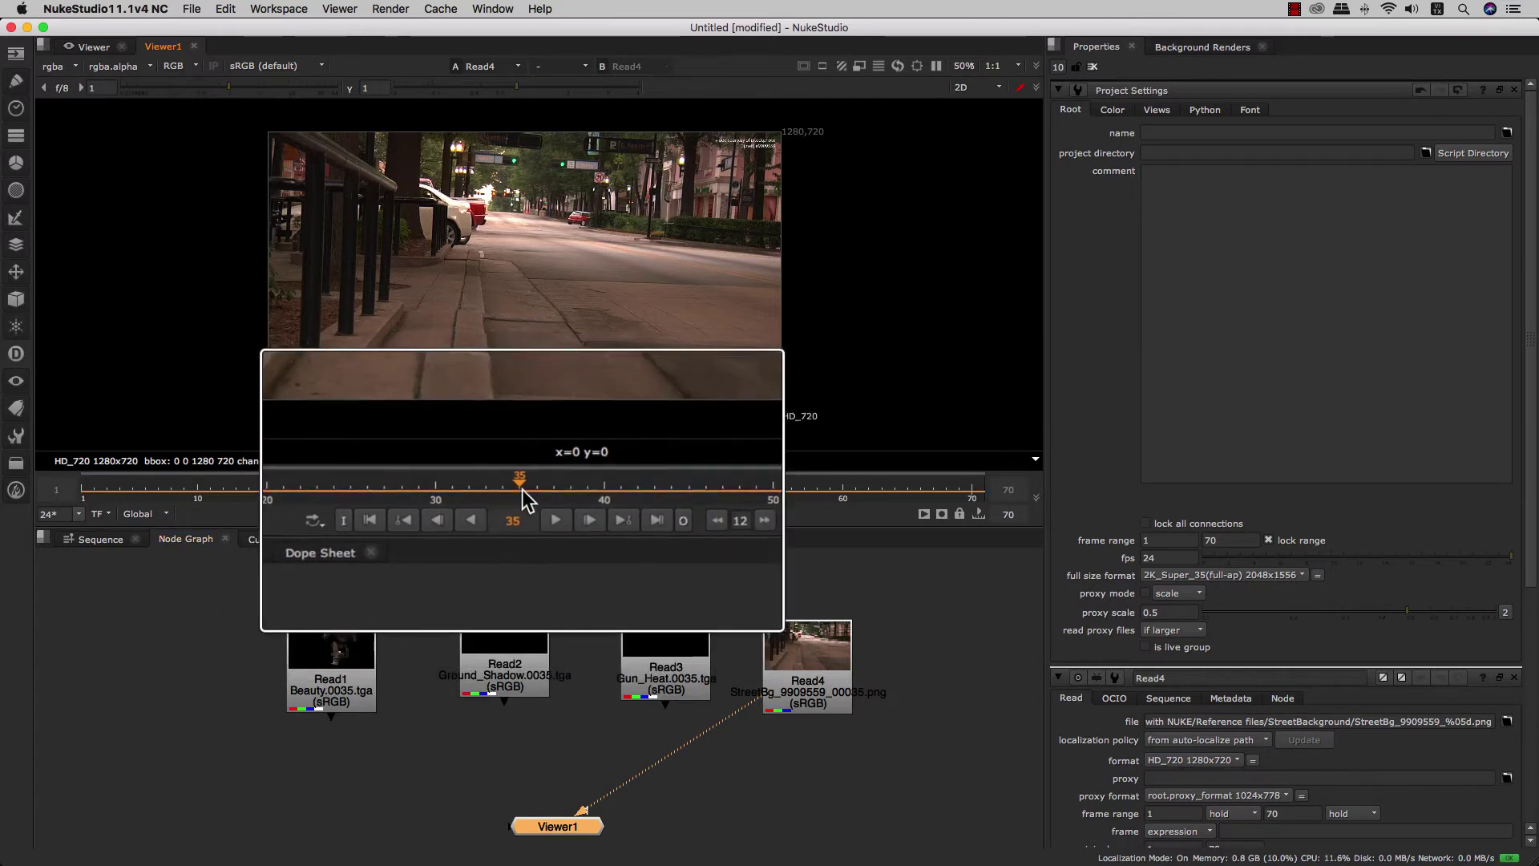
pyautogui.moveTo(532, 484); pyautogui.dragTo(590, 486)
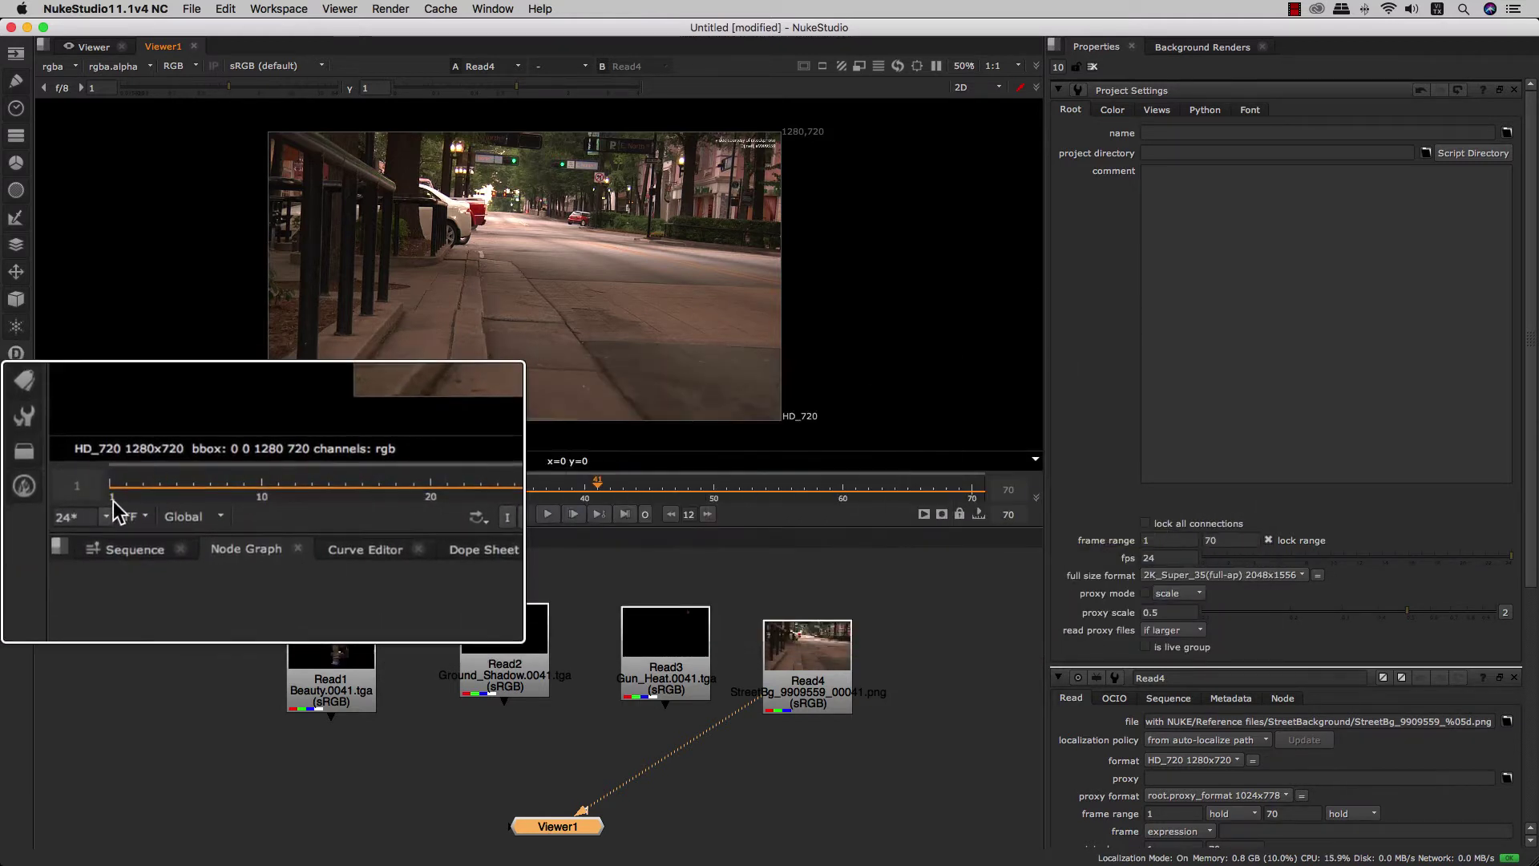
# Advance the playhead three single frames from frame 41, and step it back two frames.
pyautogui.click(575, 514)
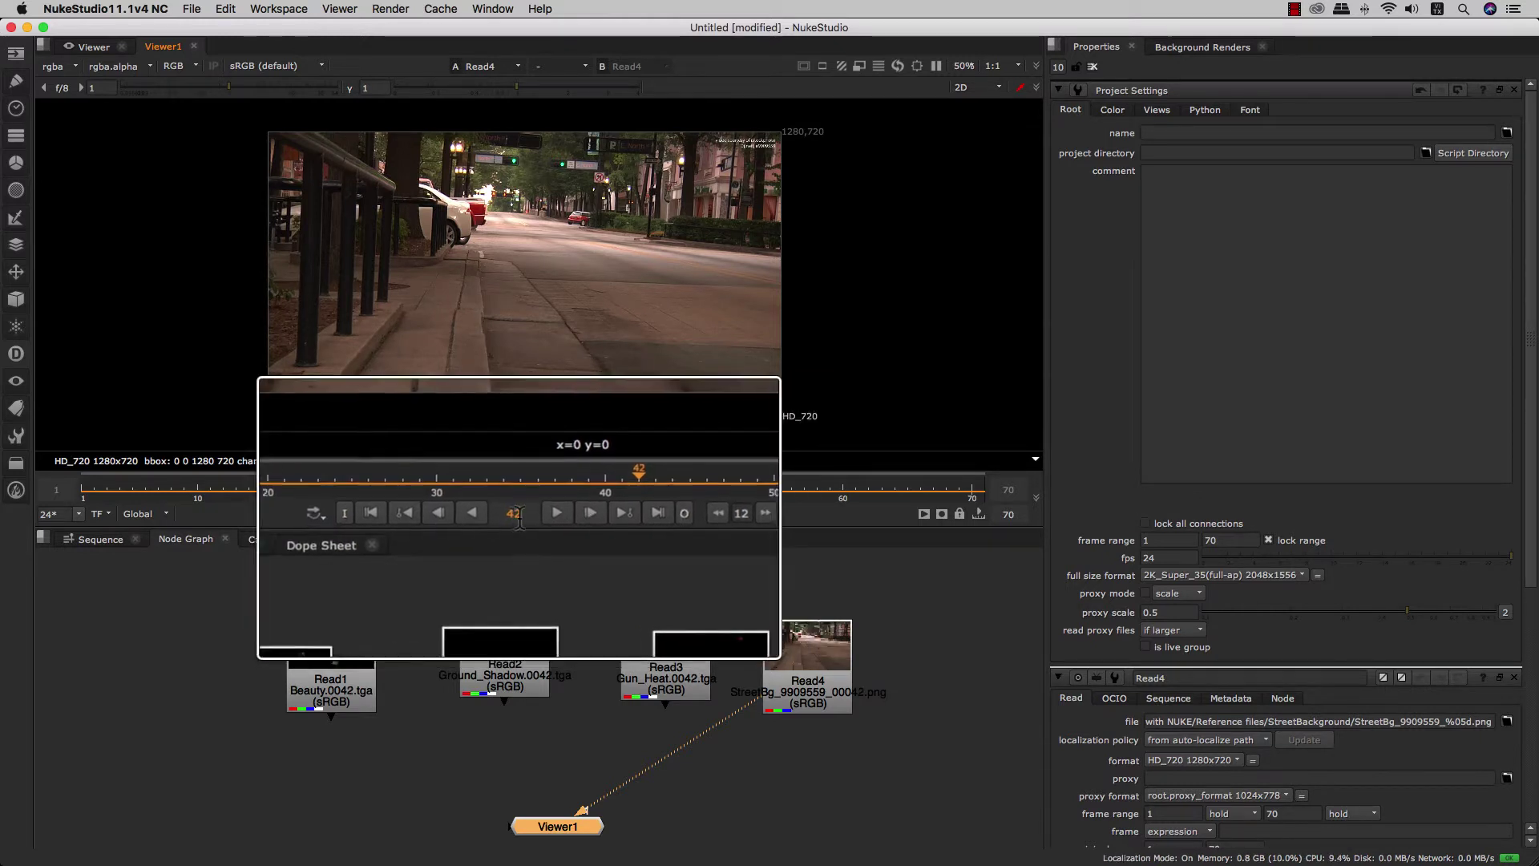
pyautogui.click(574, 513)
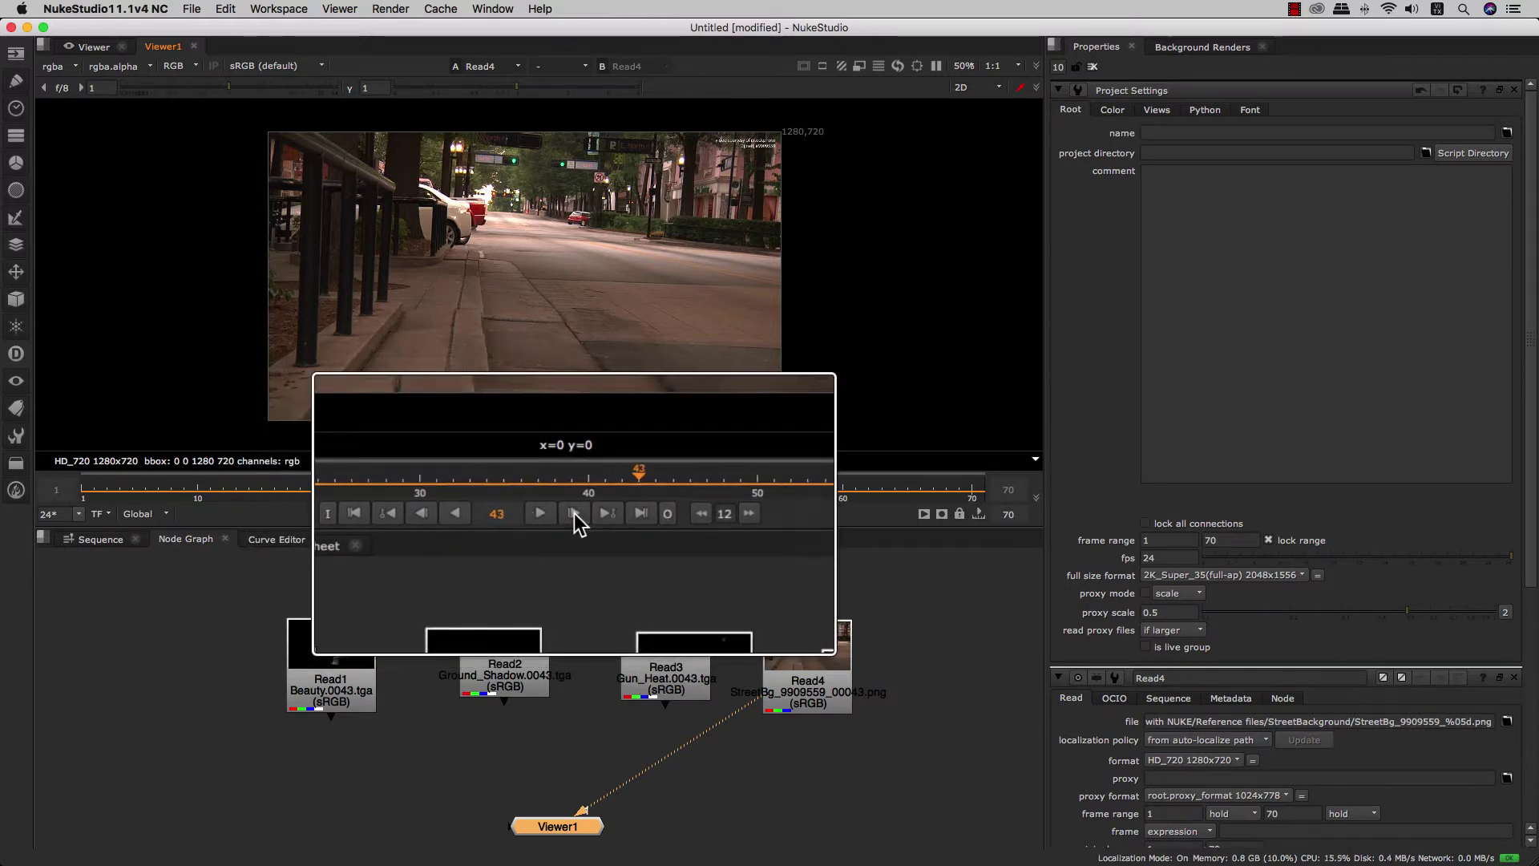
pyautogui.click(574, 513)
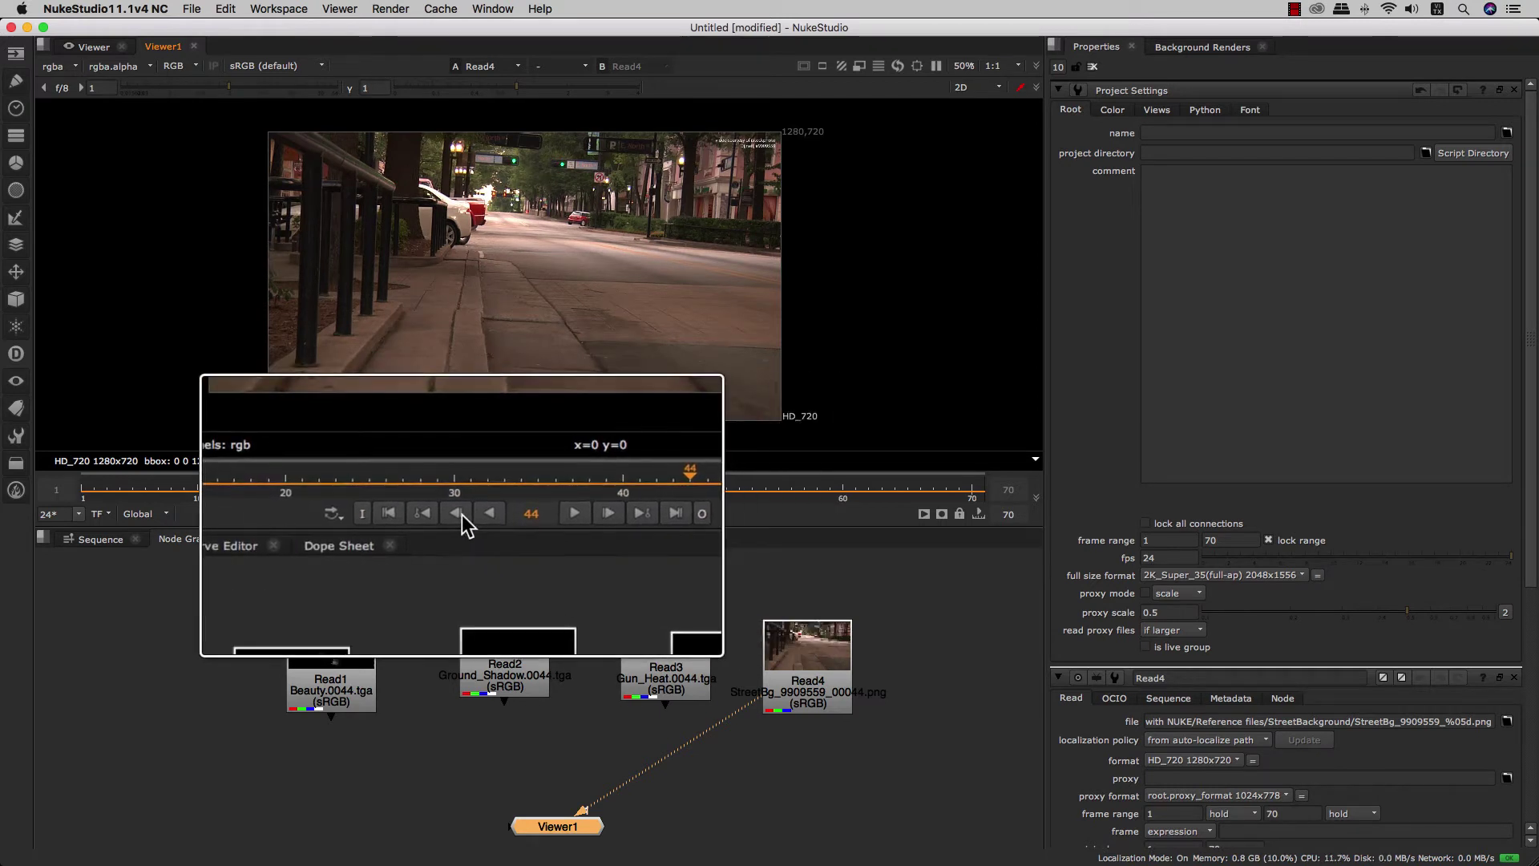
pyautogui.click(460, 515)
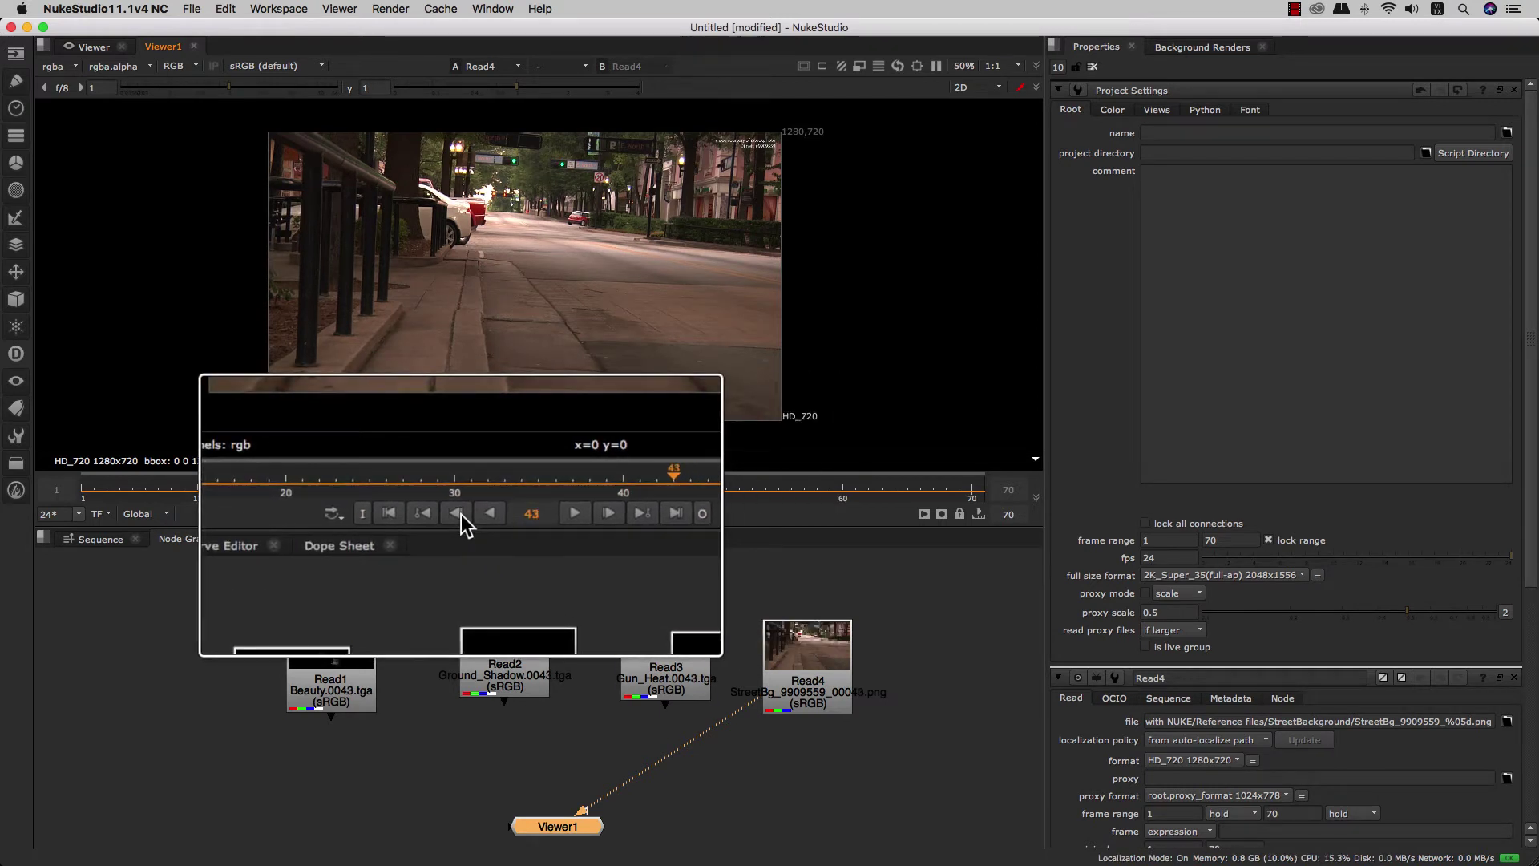
pyautogui.click(460, 515)
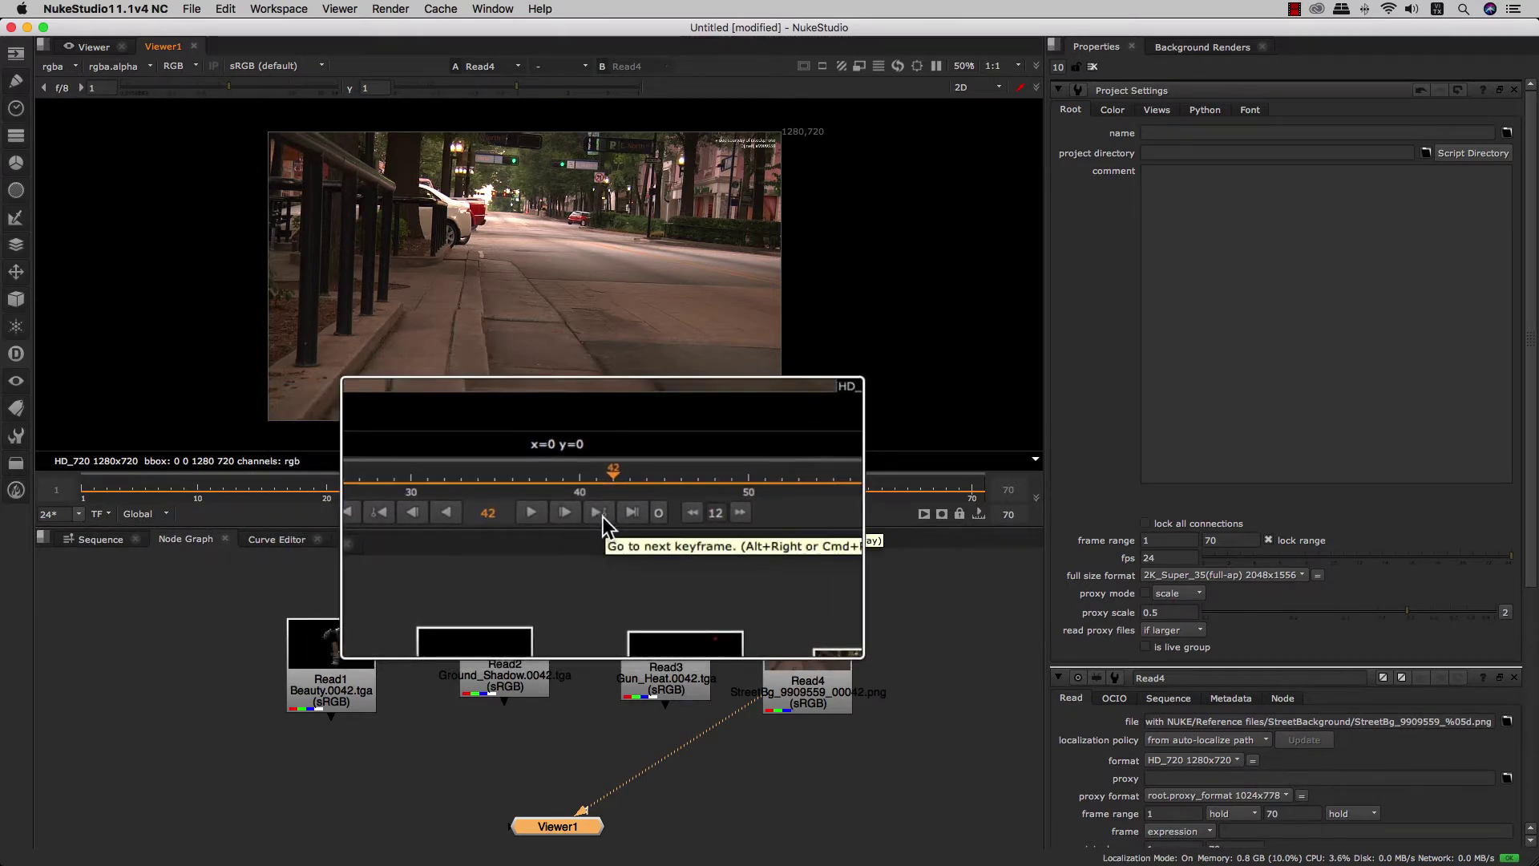
# Jump the playhead between the last and first frames of the sequence, finishing at frame 1.
pyautogui.click(603, 516)
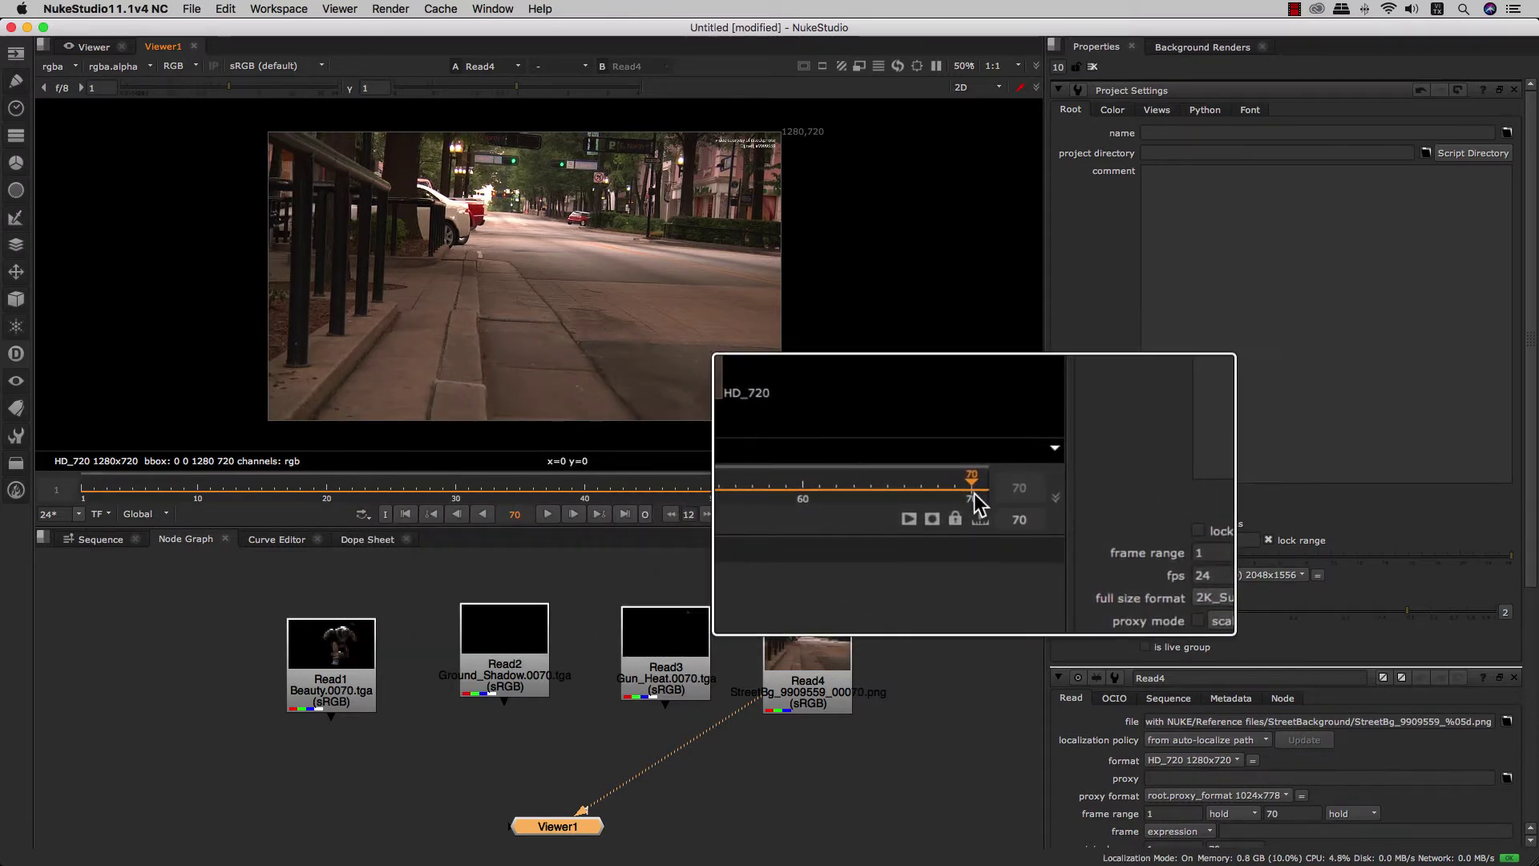
pyautogui.click(435, 513)
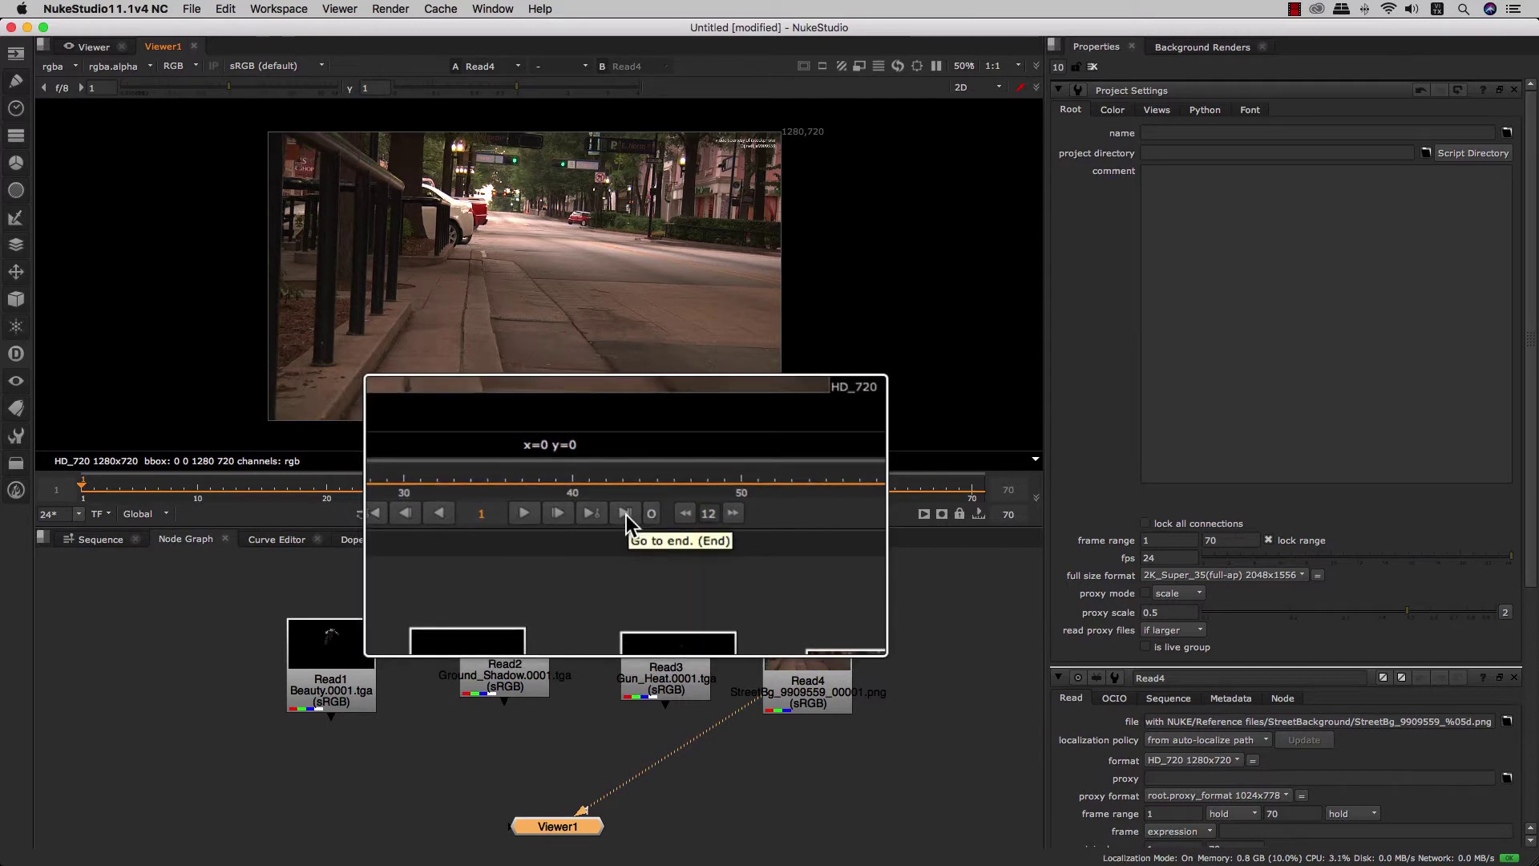
pyautogui.click(626, 513)
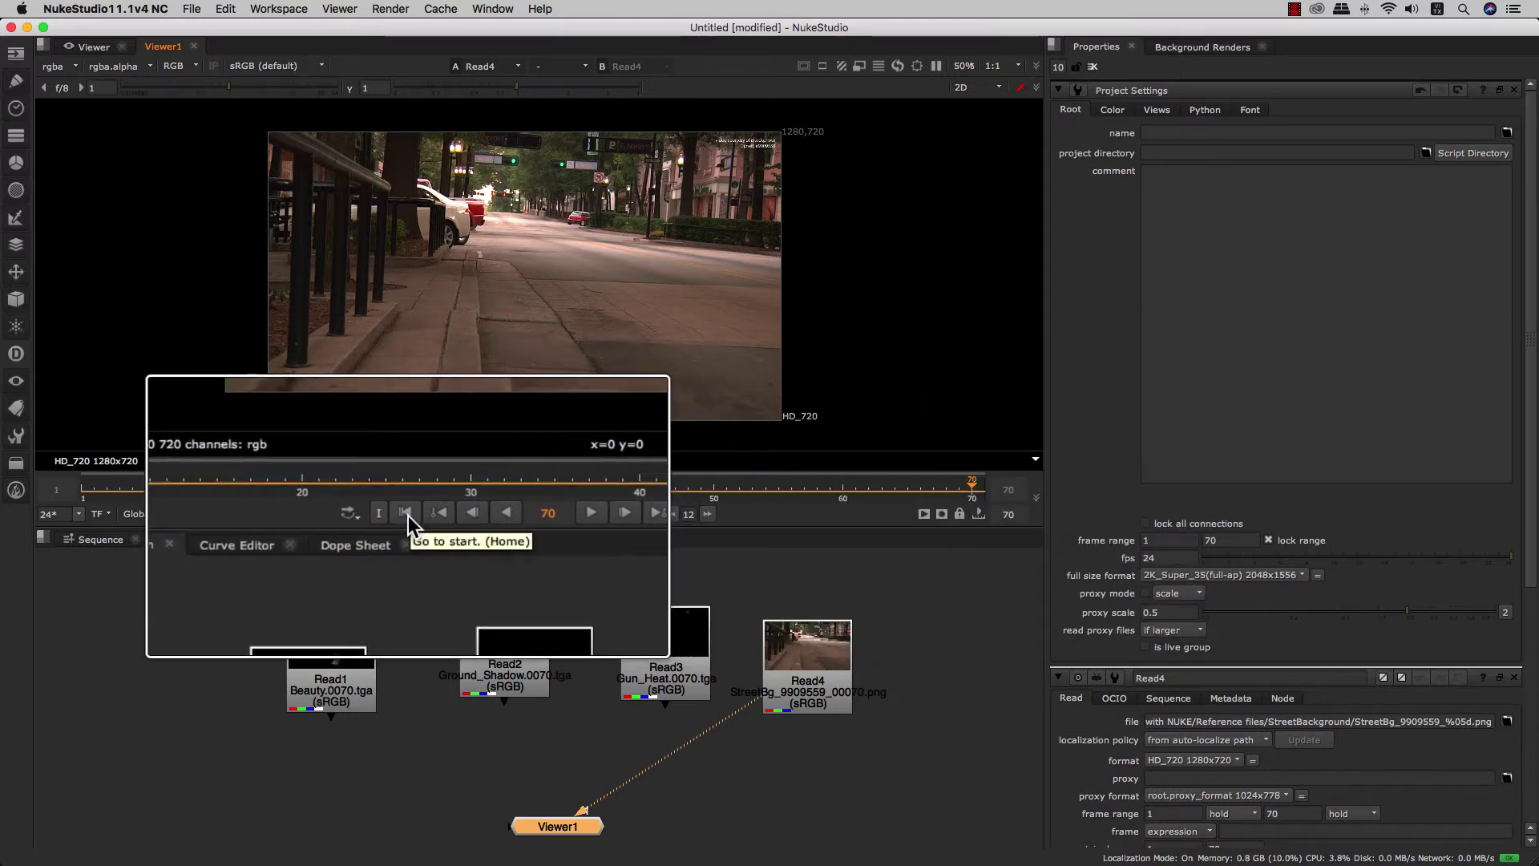
pyautogui.click(407, 513)
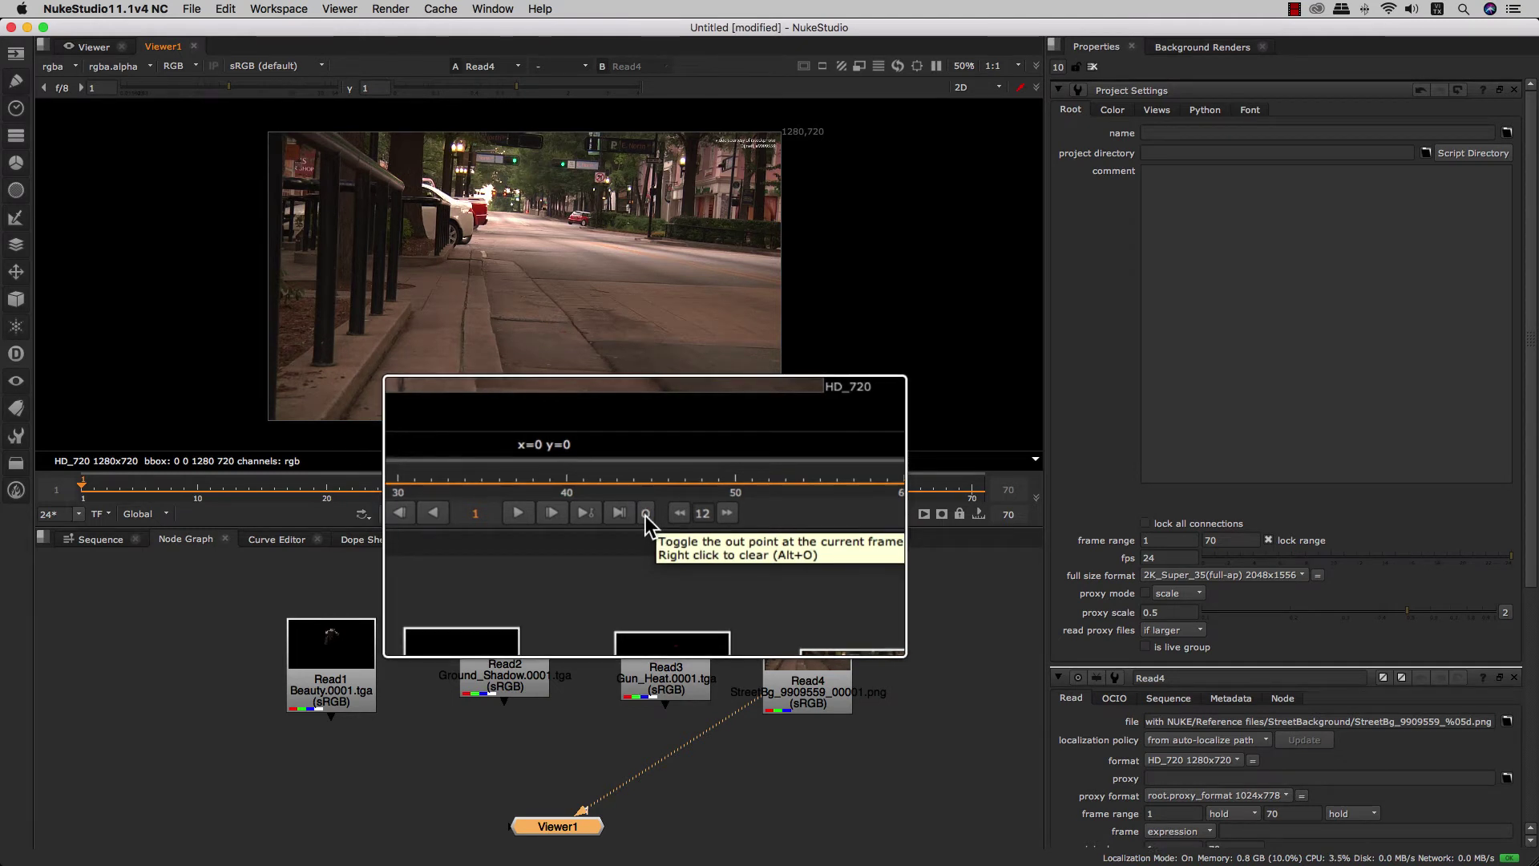
# Set the in point at frame 20 and the out point at frame 40, and play back the limited range.
pyautogui.click(328, 488)
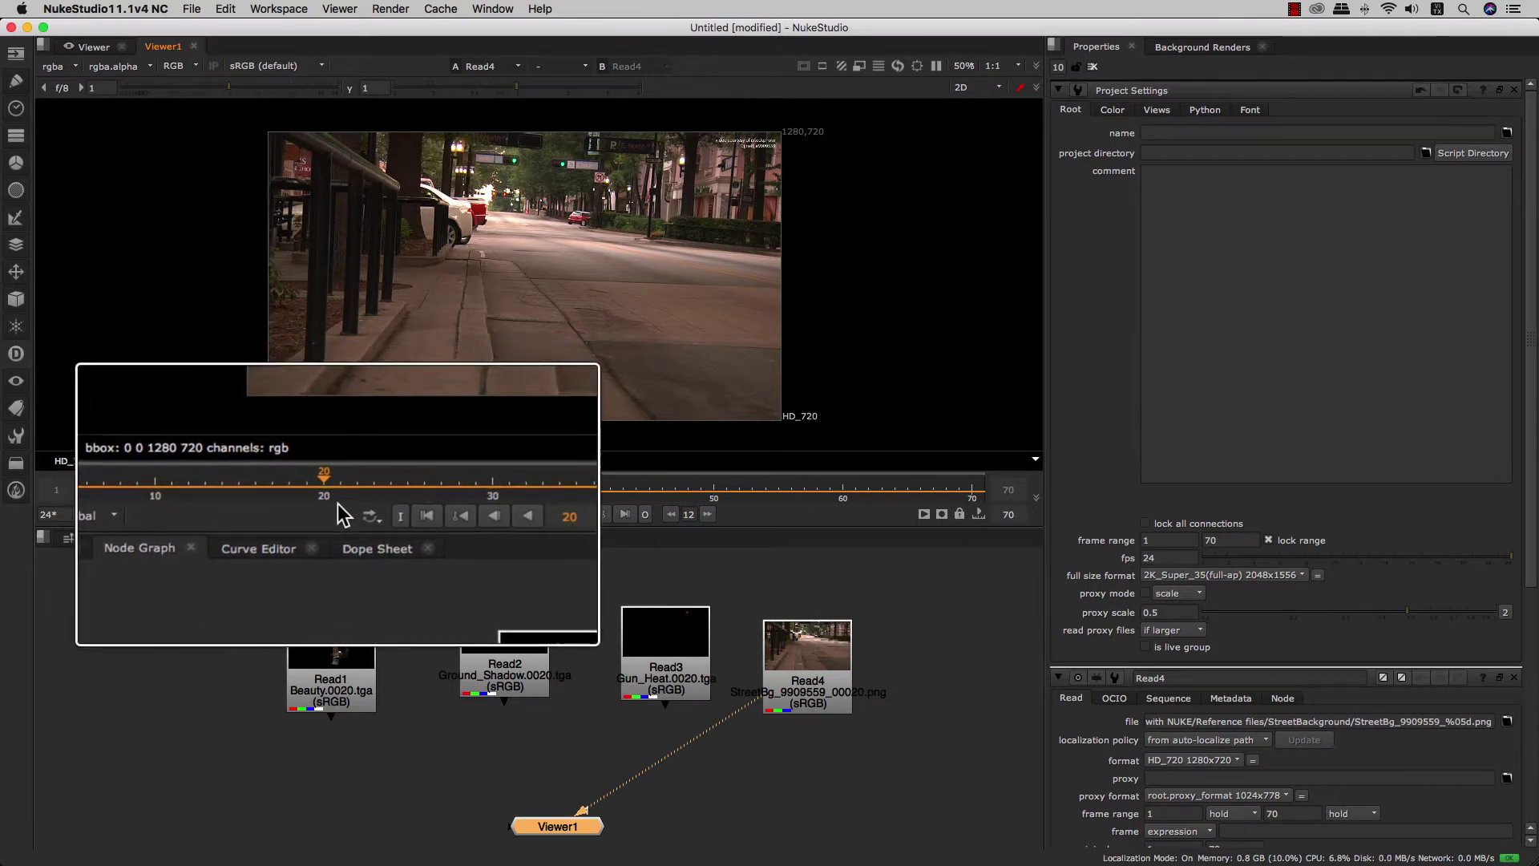
pyautogui.press('i')
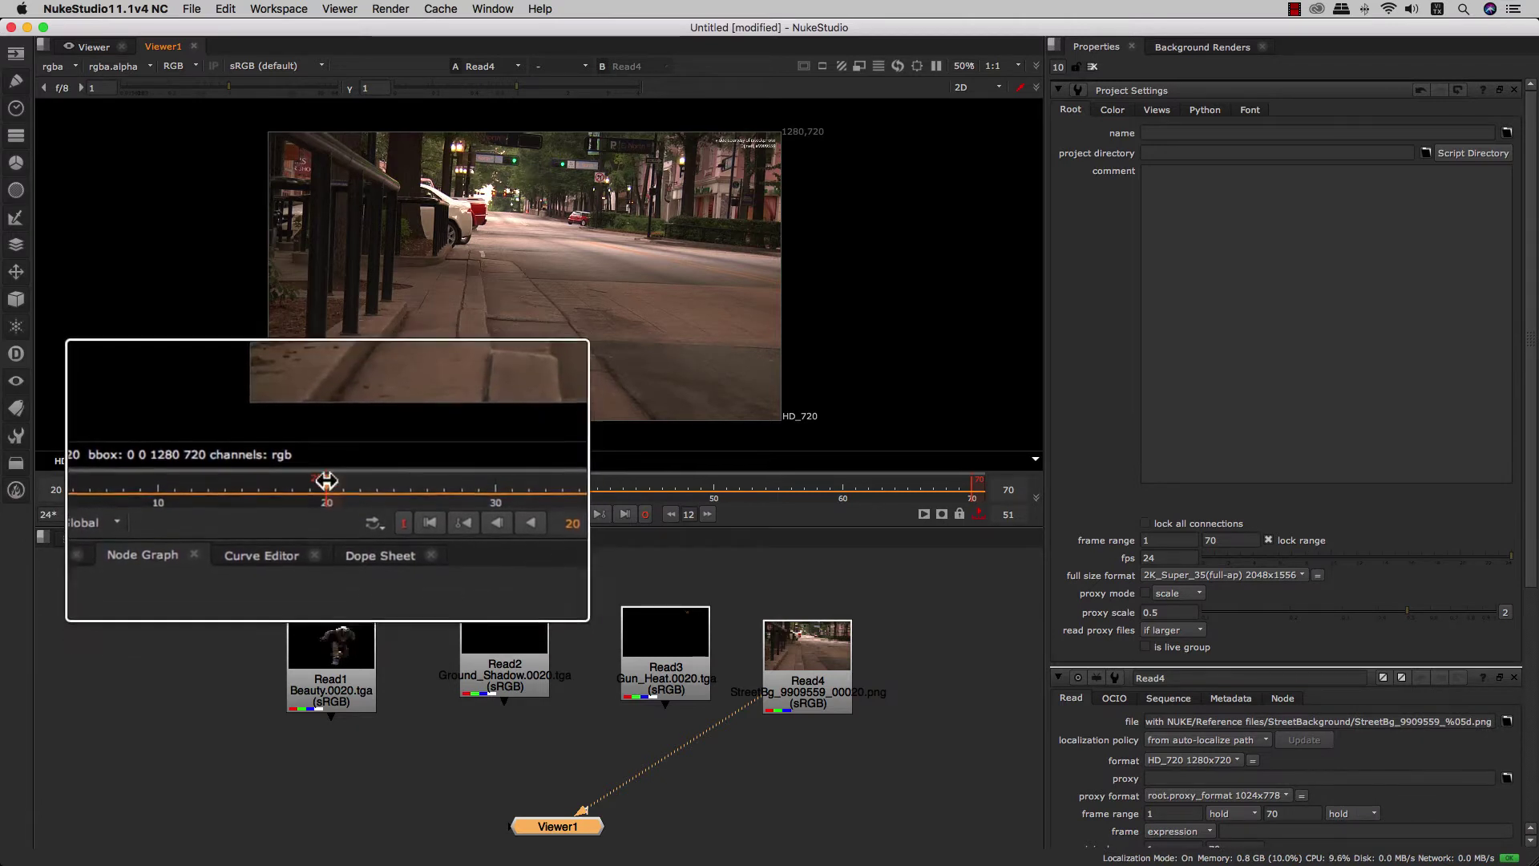
pyautogui.moveTo(402, 503); pyautogui.dragTo(585, 494)
pyautogui.press('o')
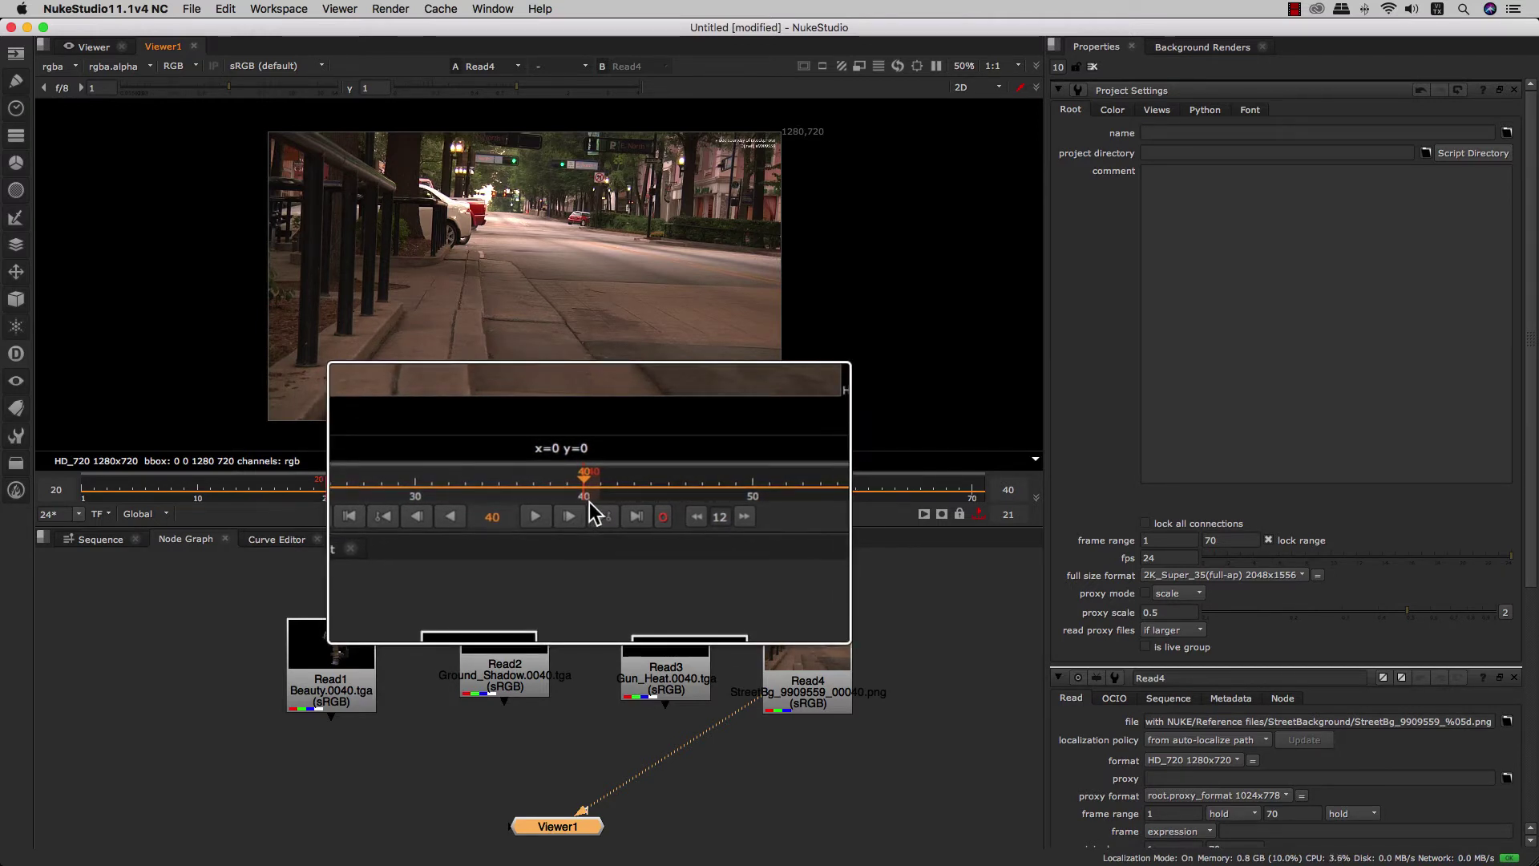
pyautogui.click(548, 513)
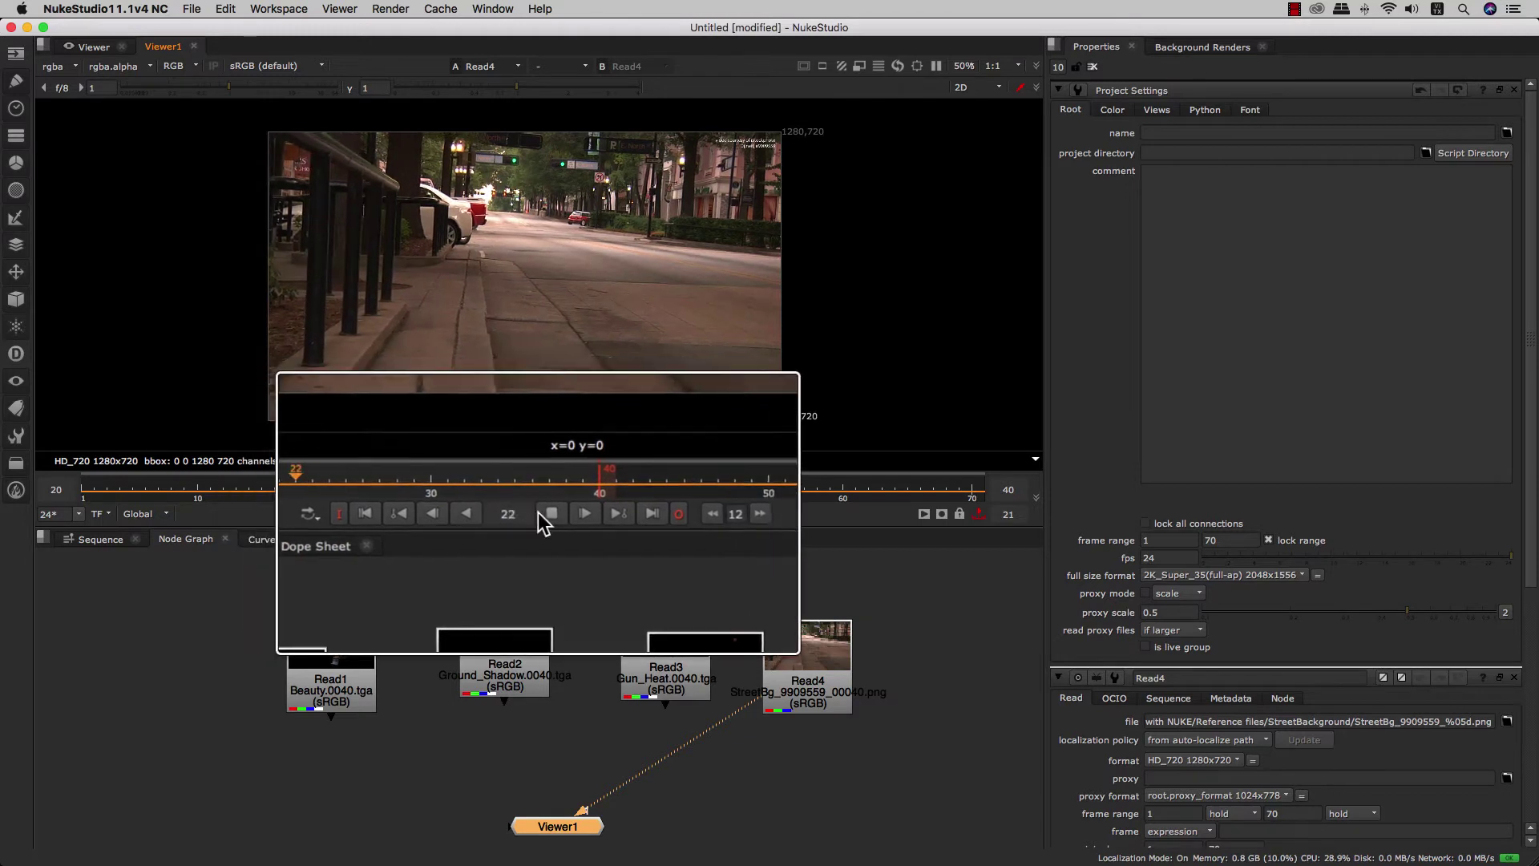
pyautogui.click(542, 513)
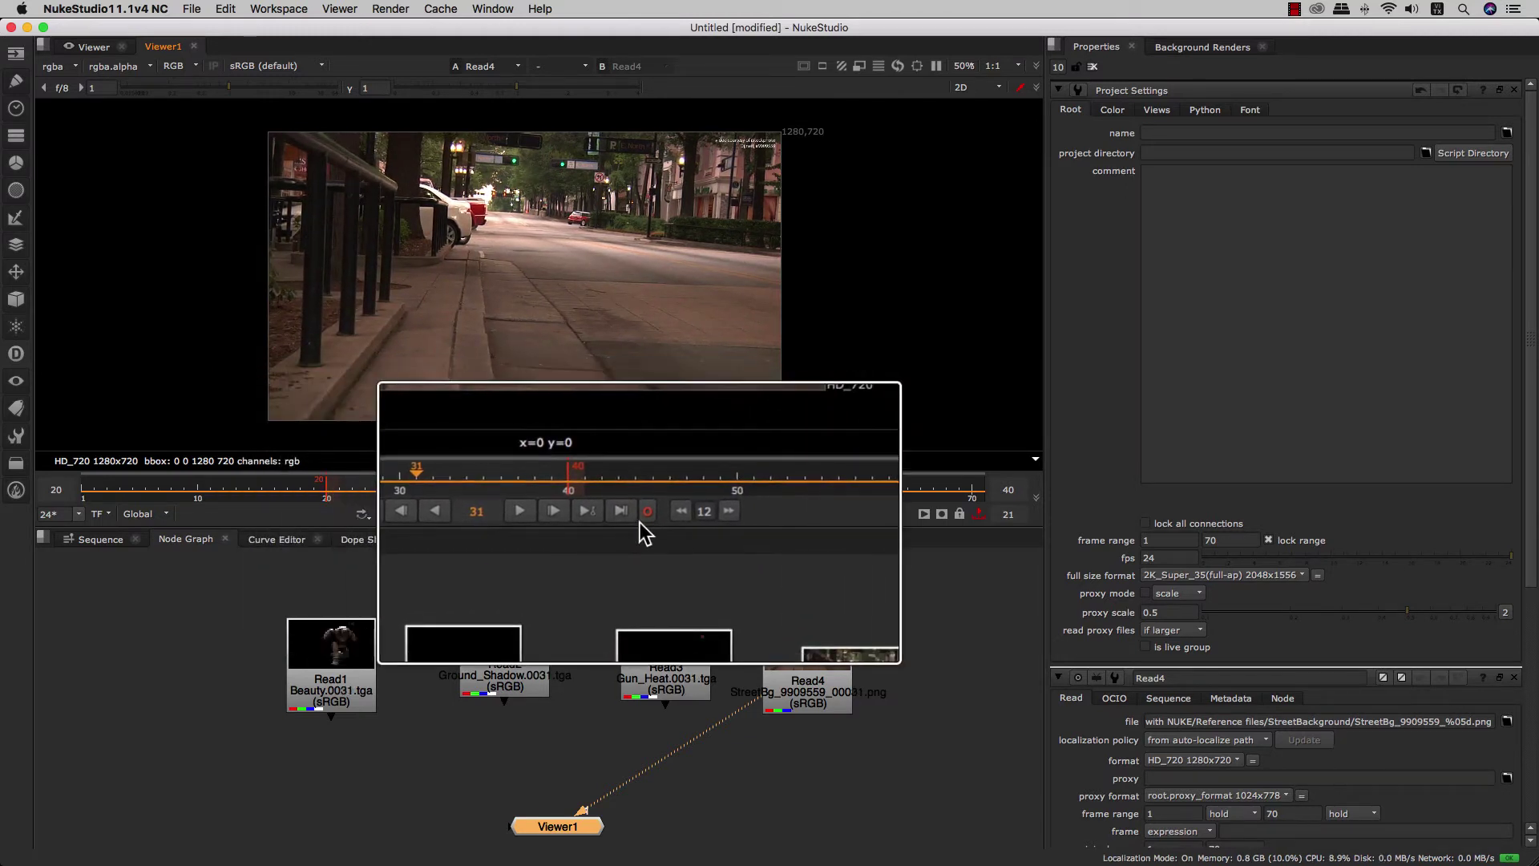
# Turn off the in/out playback range and restore the timeline to the global frame range.
pyautogui.click(976, 513)
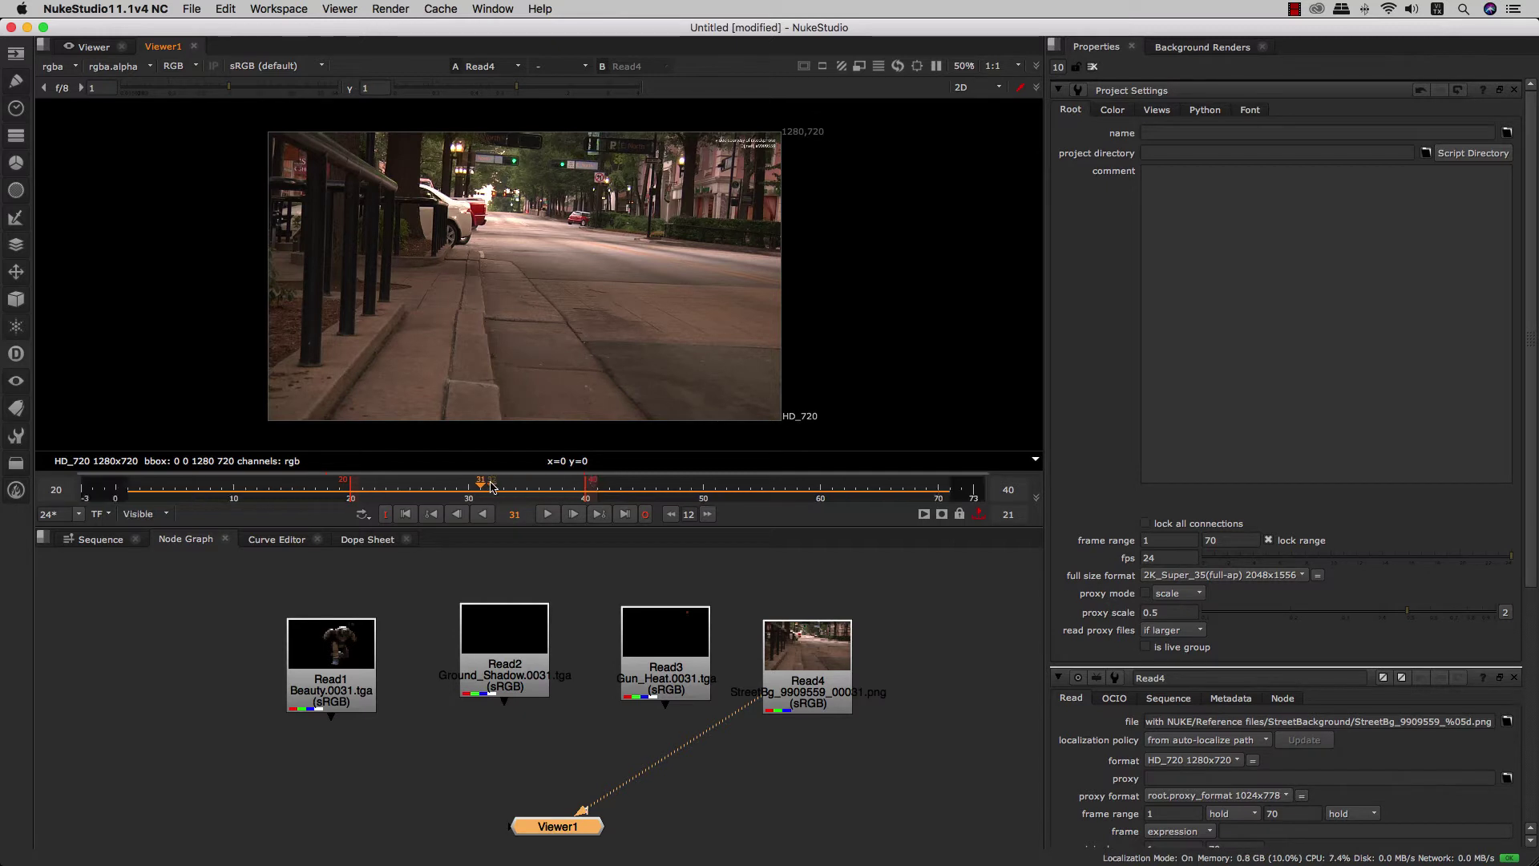
pyautogui.click(980, 514)
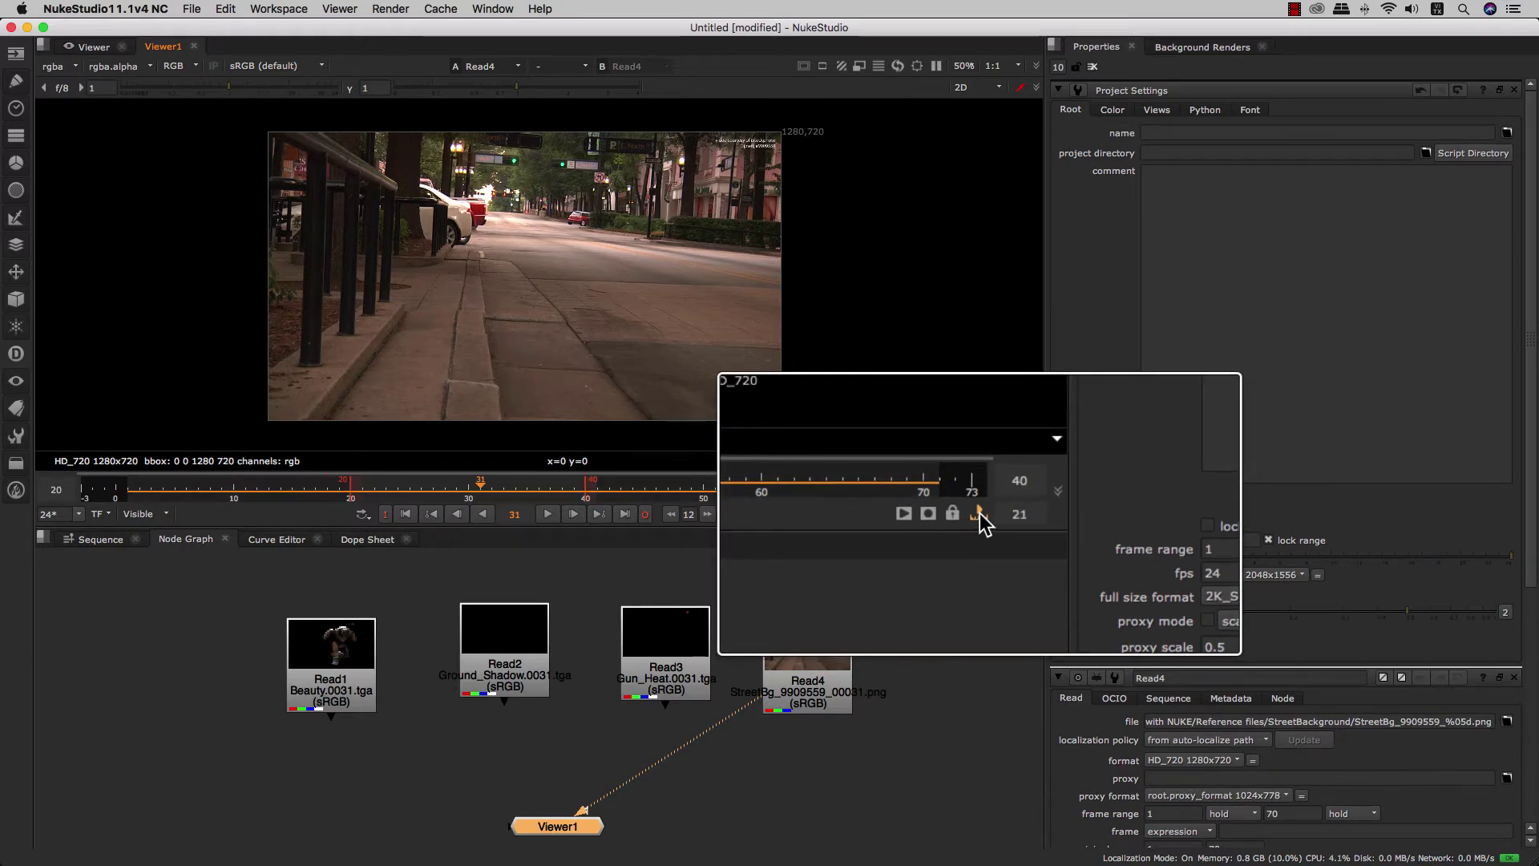
pyautogui.click(979, 514)
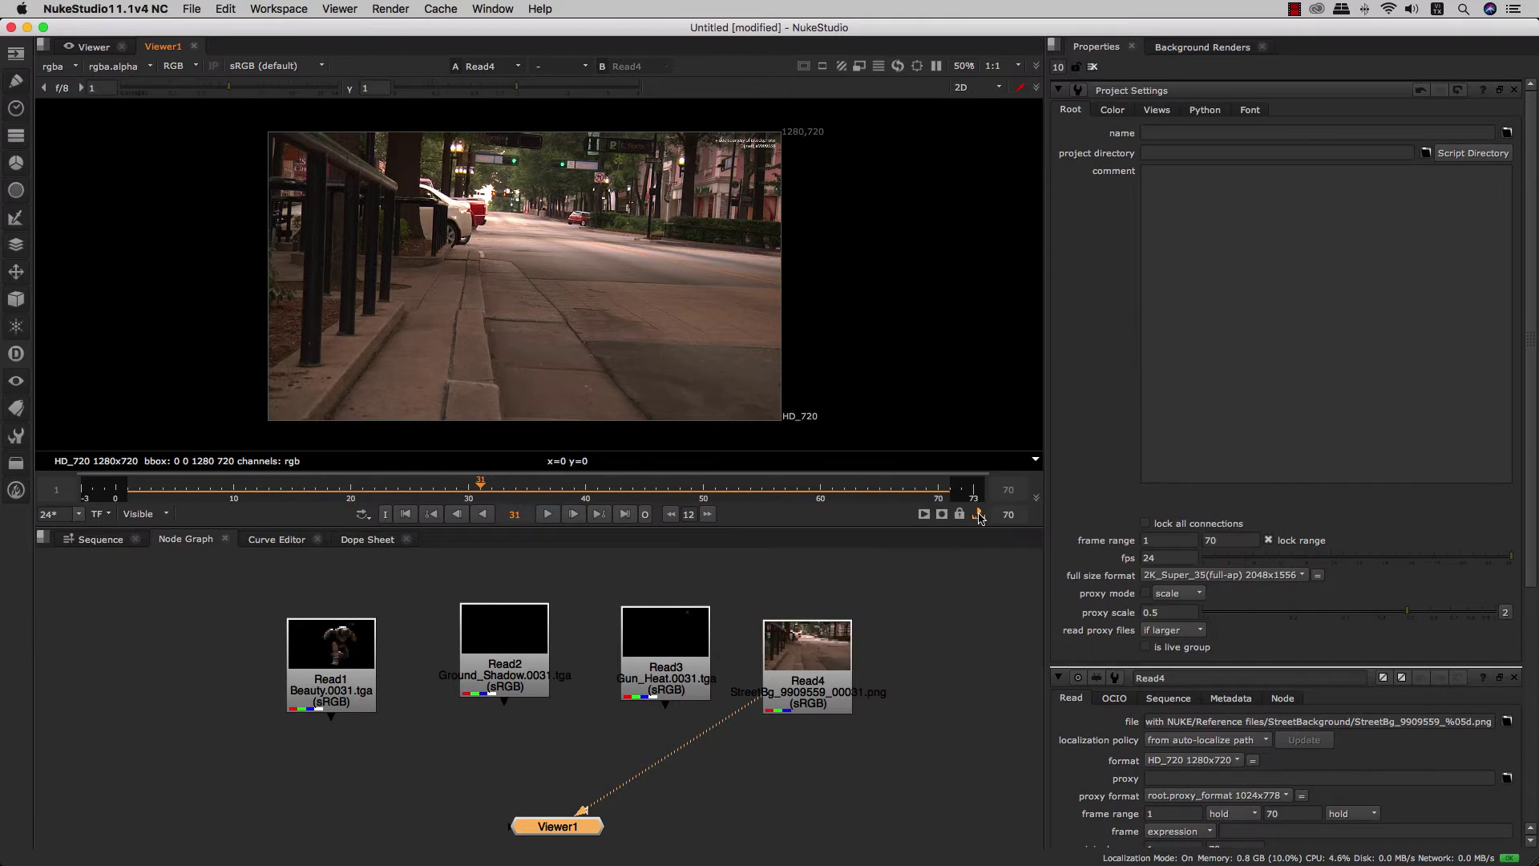
pyautogui.rightClick(505, 565)
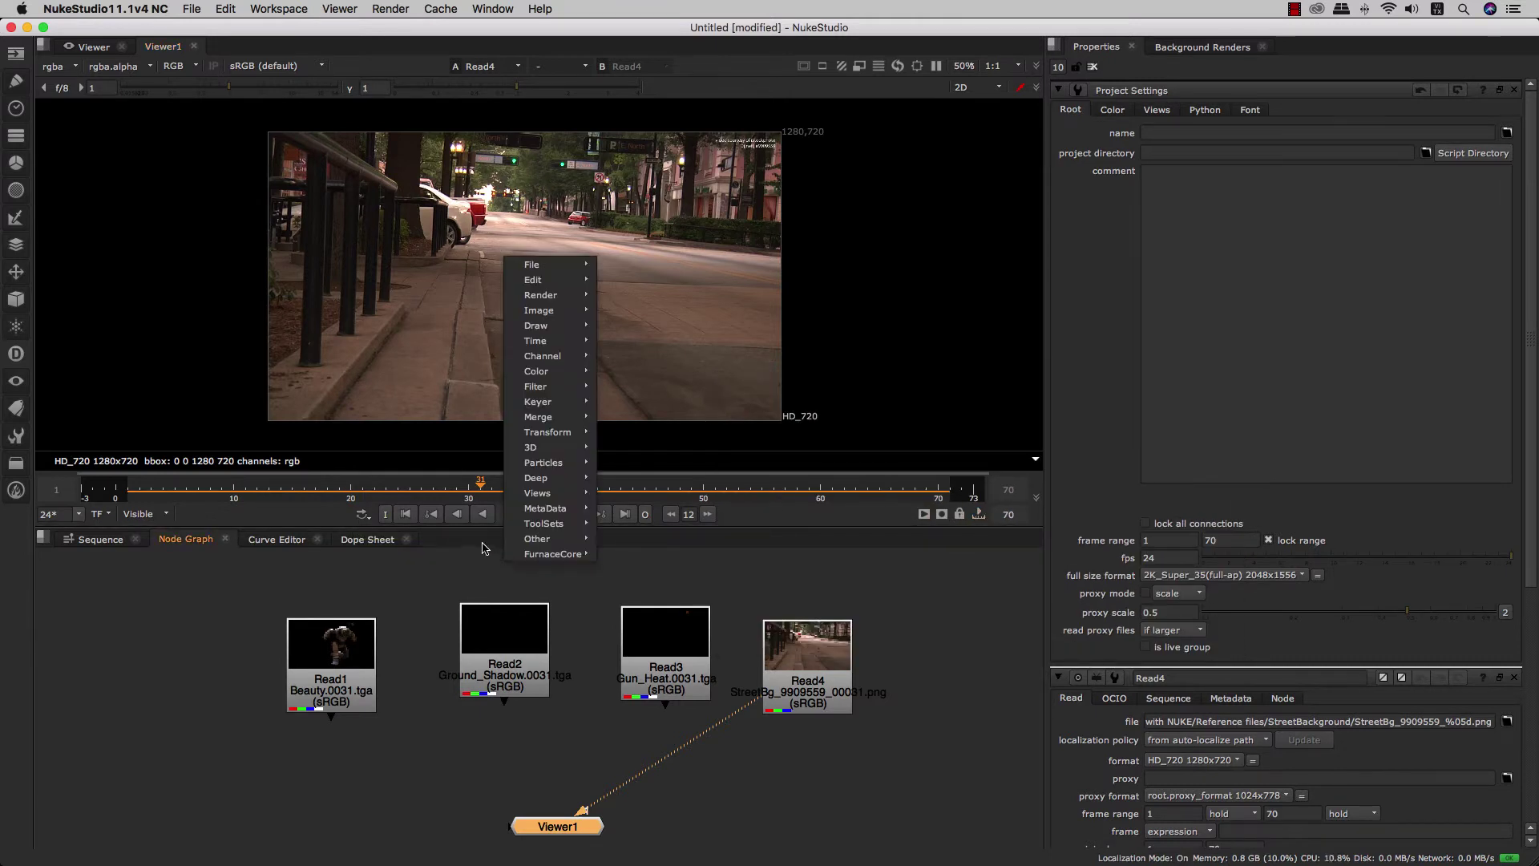
pyautogui.click(472, 501)
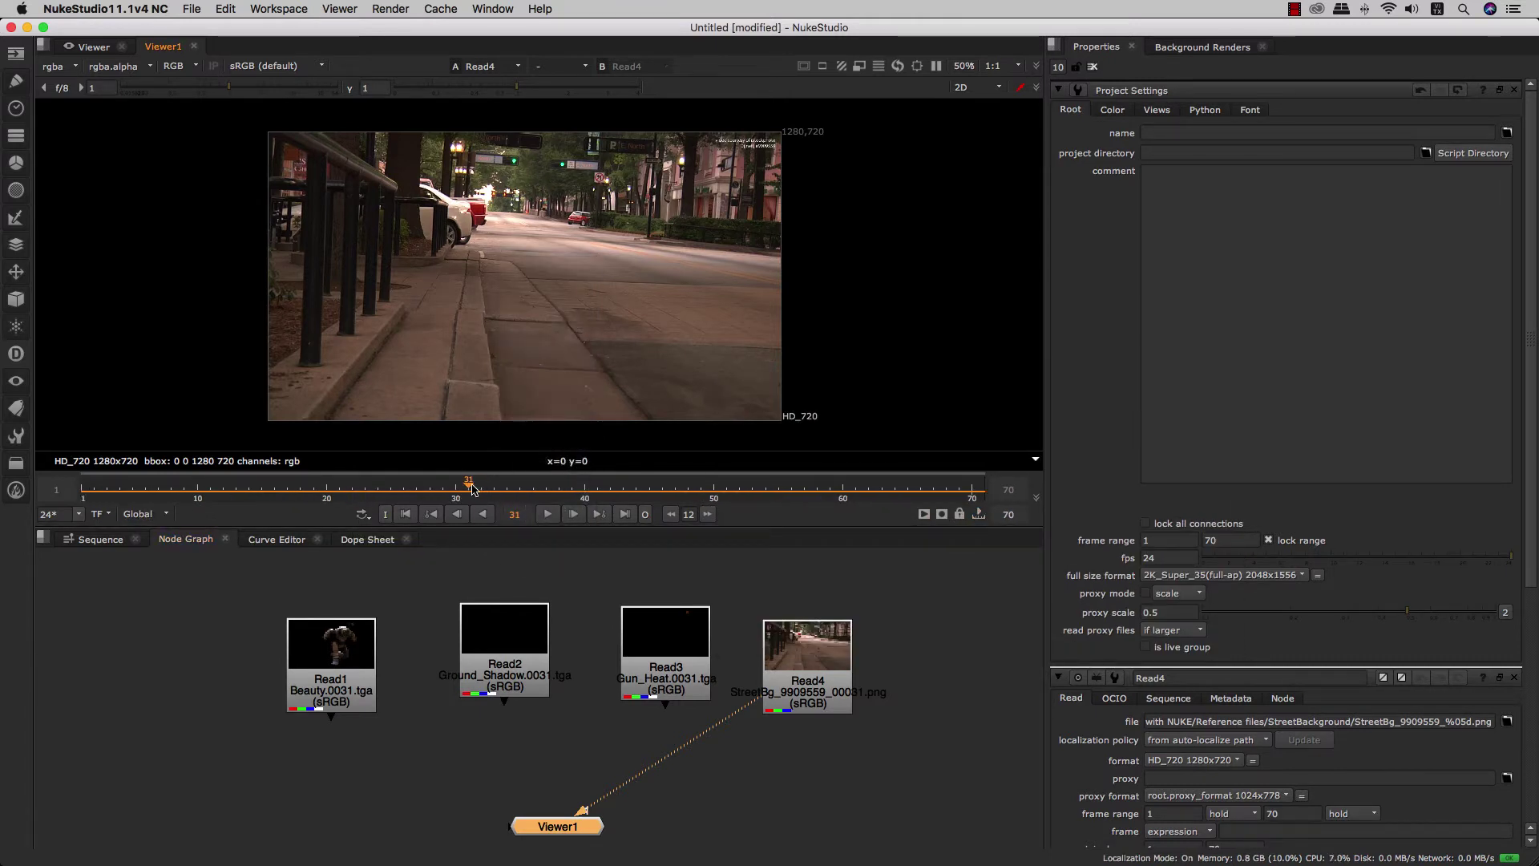
pyautogui.click(343, 11)
pyautogui.click(332, 10)
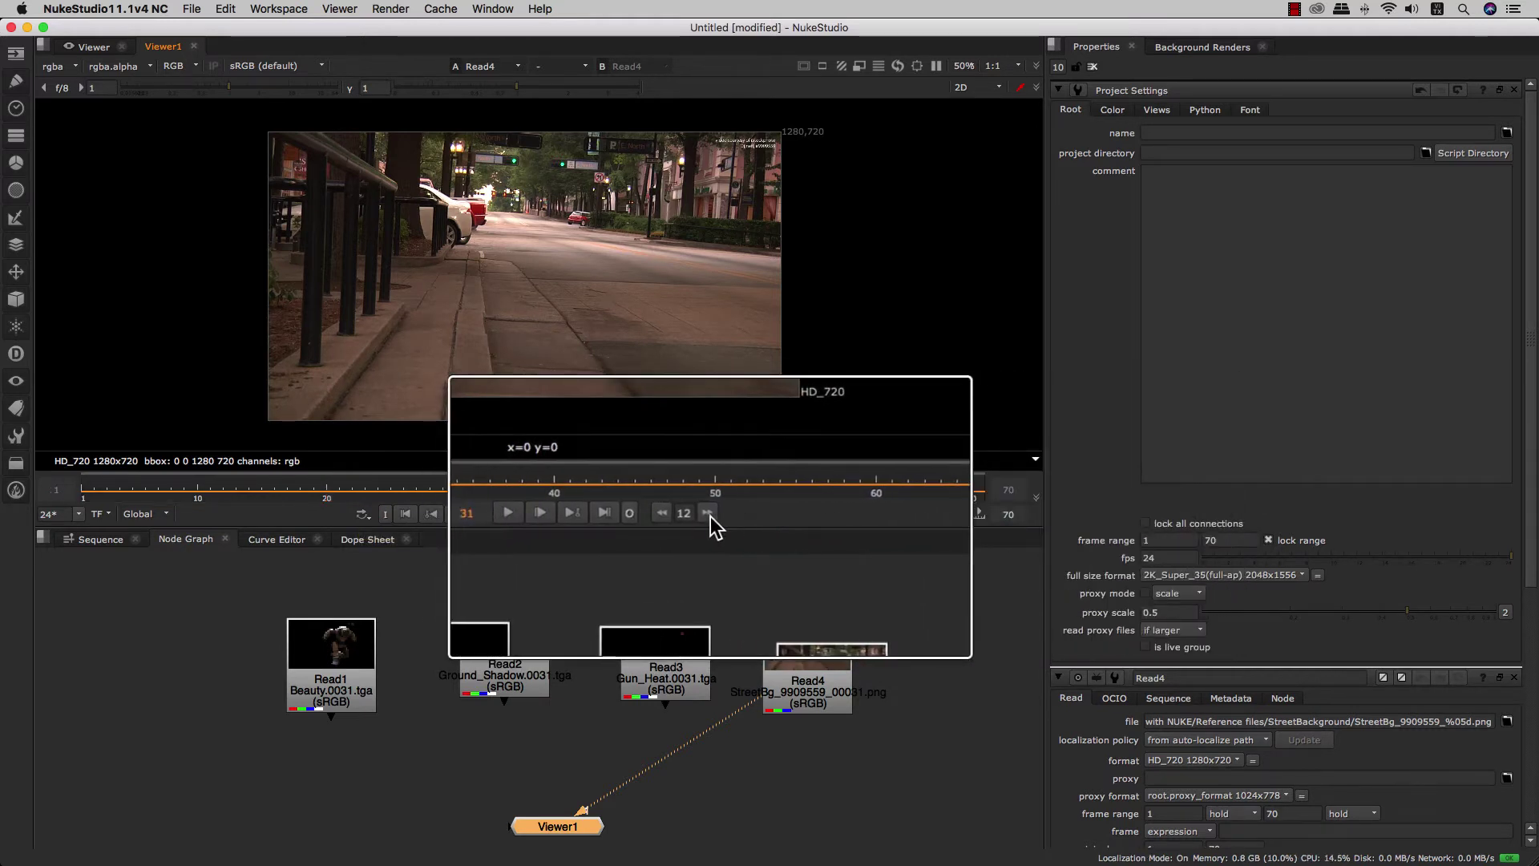
# Skip forward 12 frames from frame 40, and skip forward from frame 50 with the skip increment set to 10.
pyautogui.click(584, 486)
pyautogui.click(706, 512)
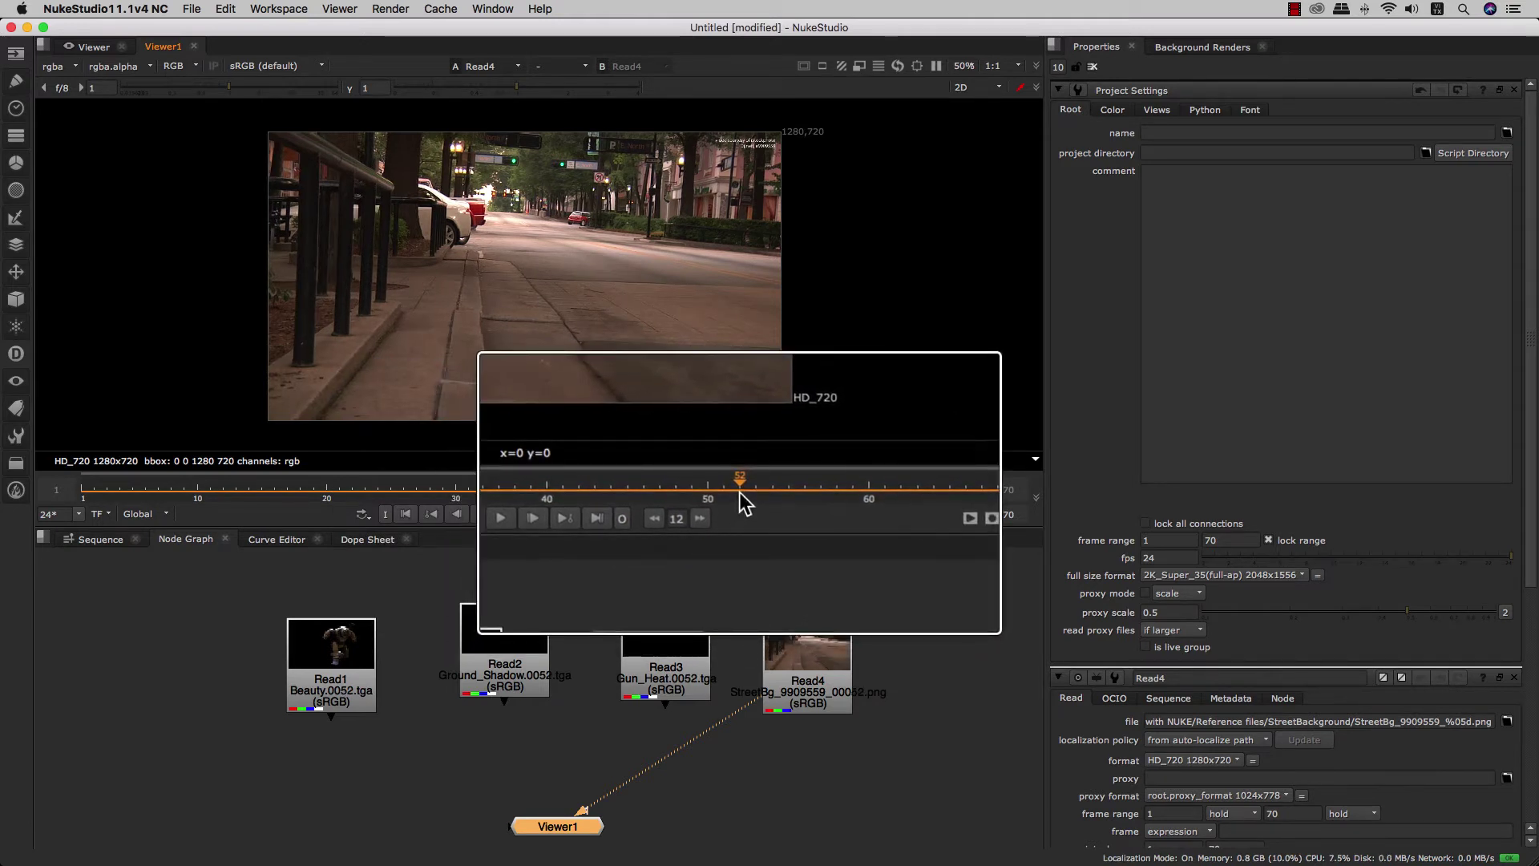
pyautogui.click(695, 514)
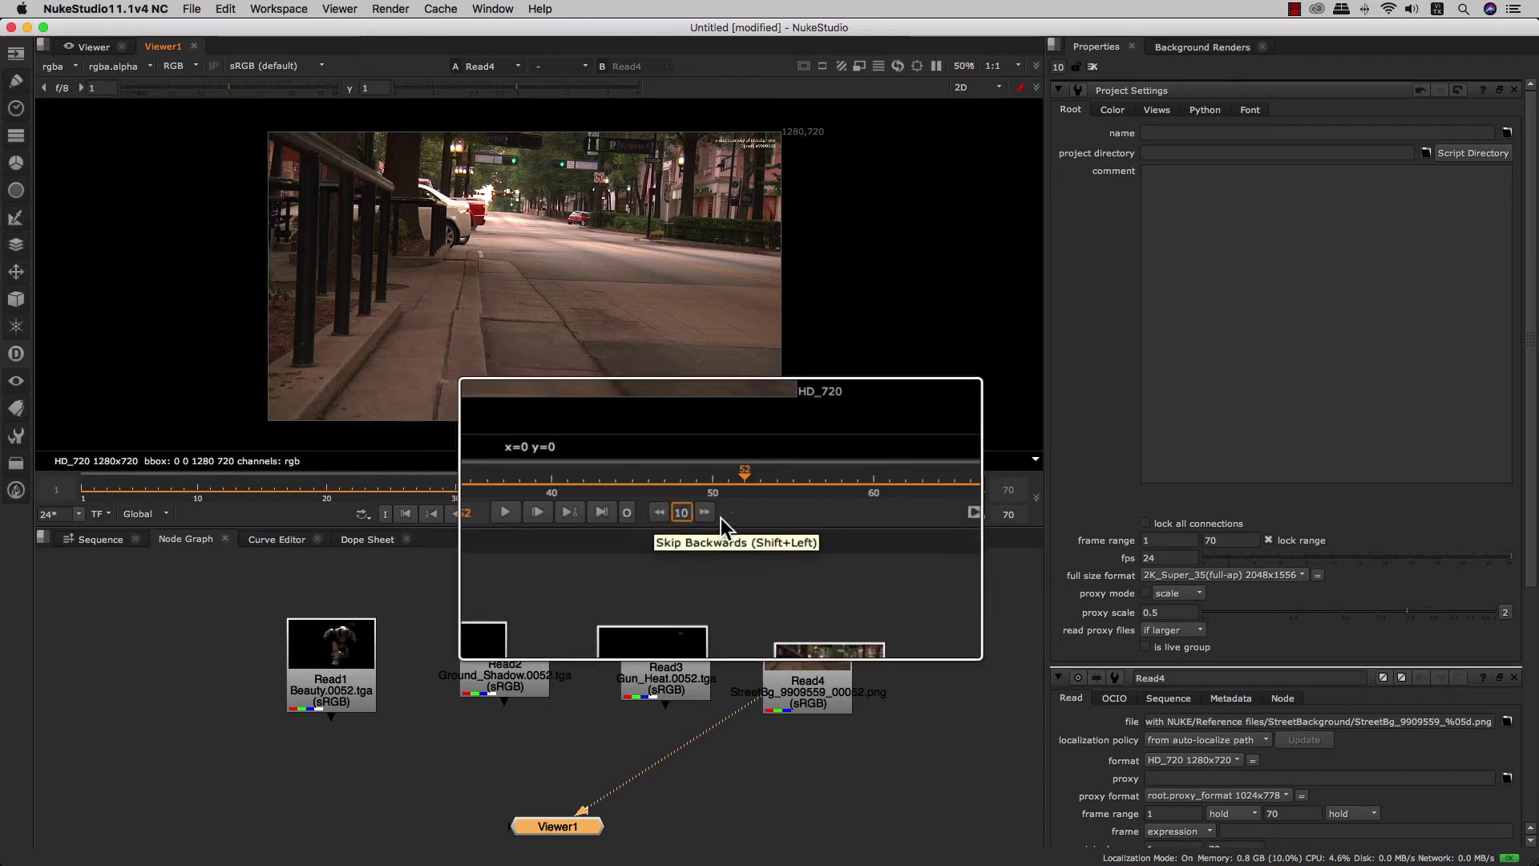
pyautogui.click(713, 485)
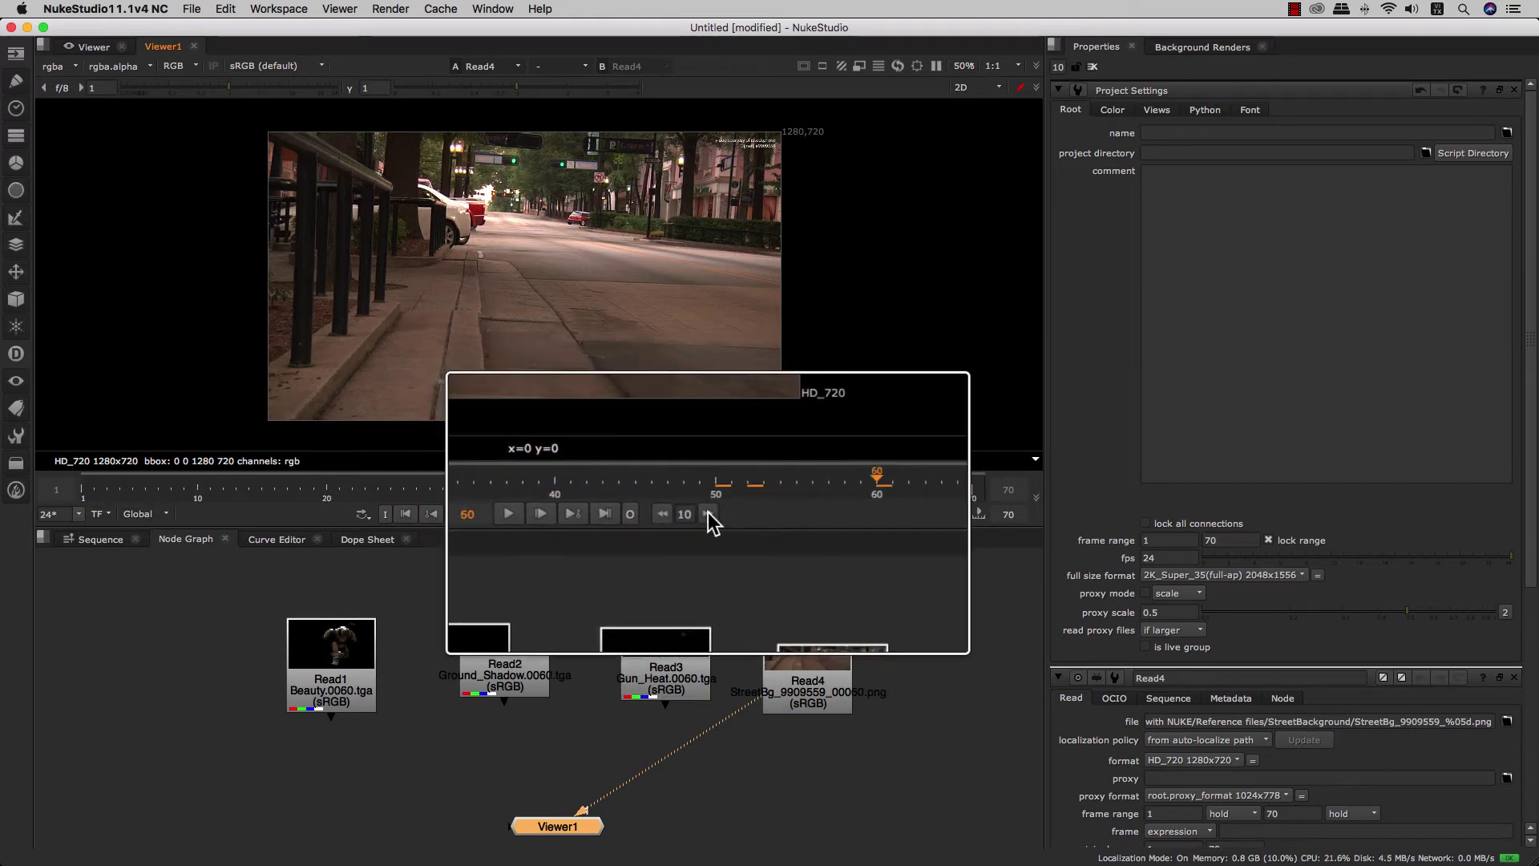
pyautogui.click(707, 514)
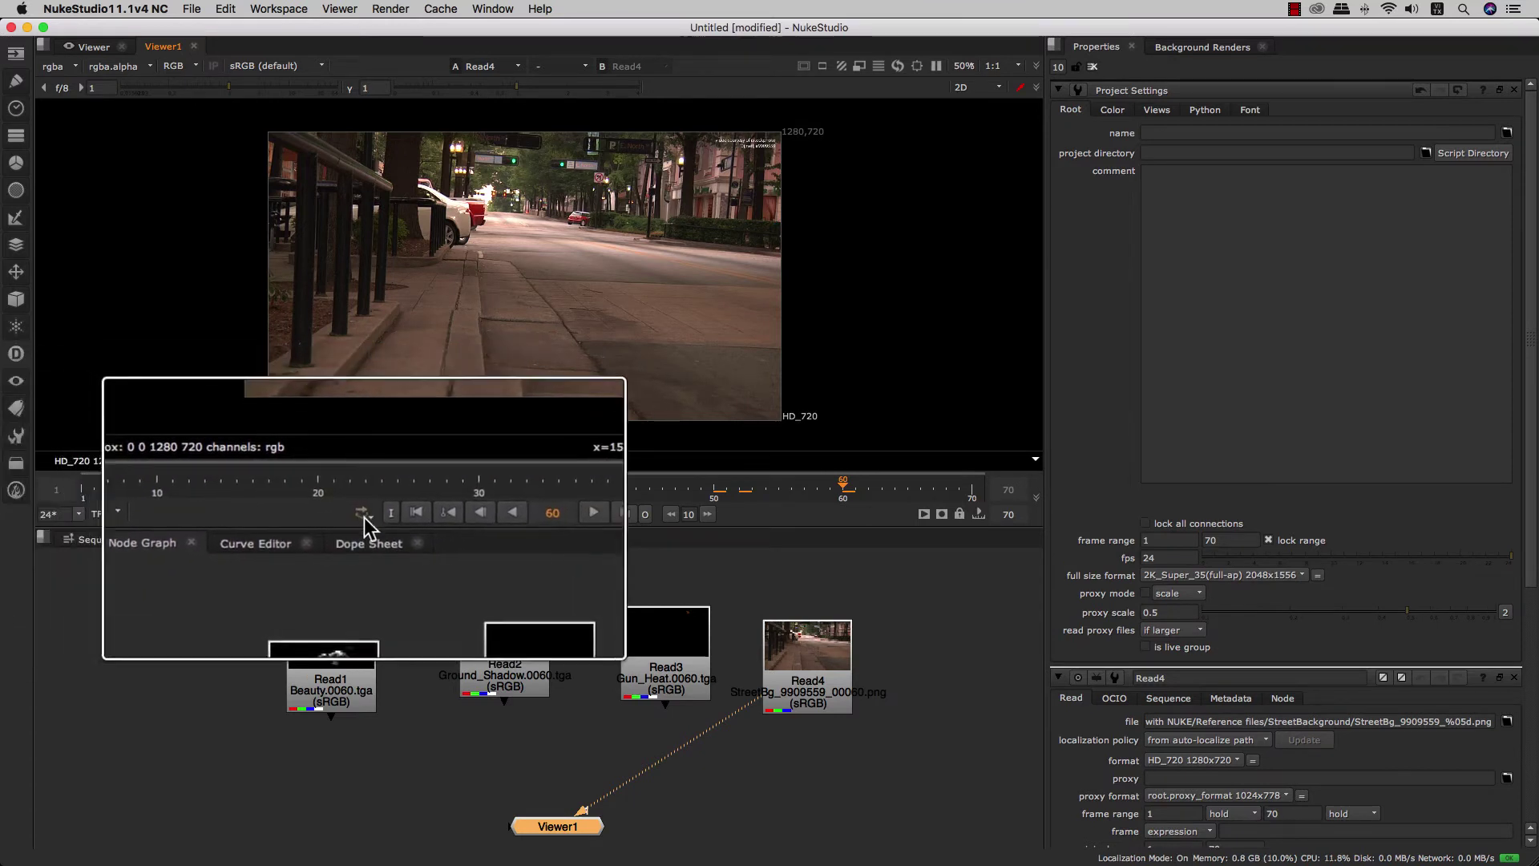
# Switch the playback mode to Bounce and back to Repeat, and play the in/out range forward.
pyautogui.click(364, 517)
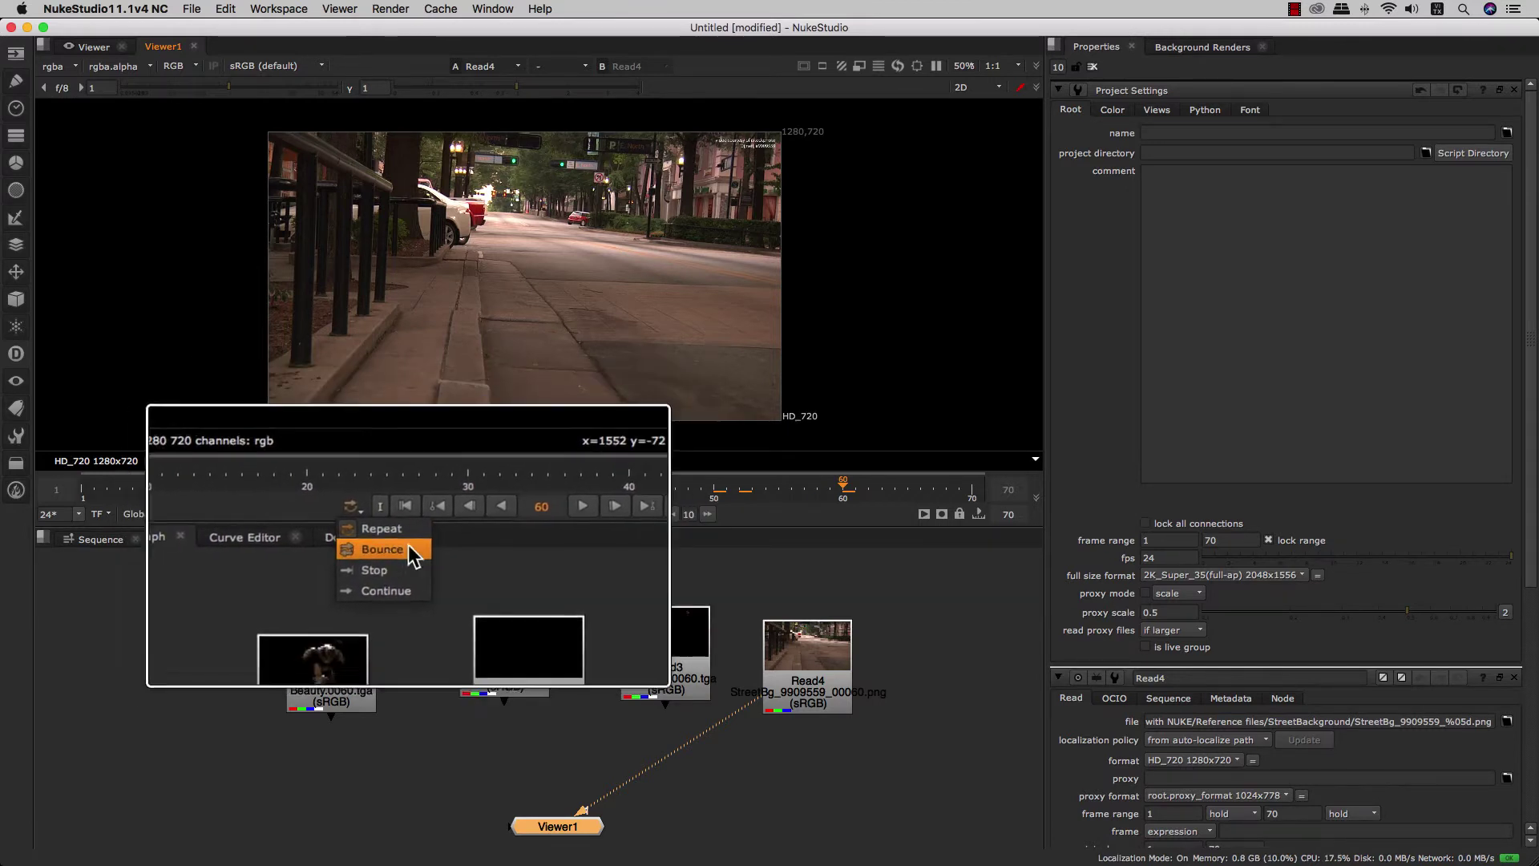
pyautogui.click(392, 550)
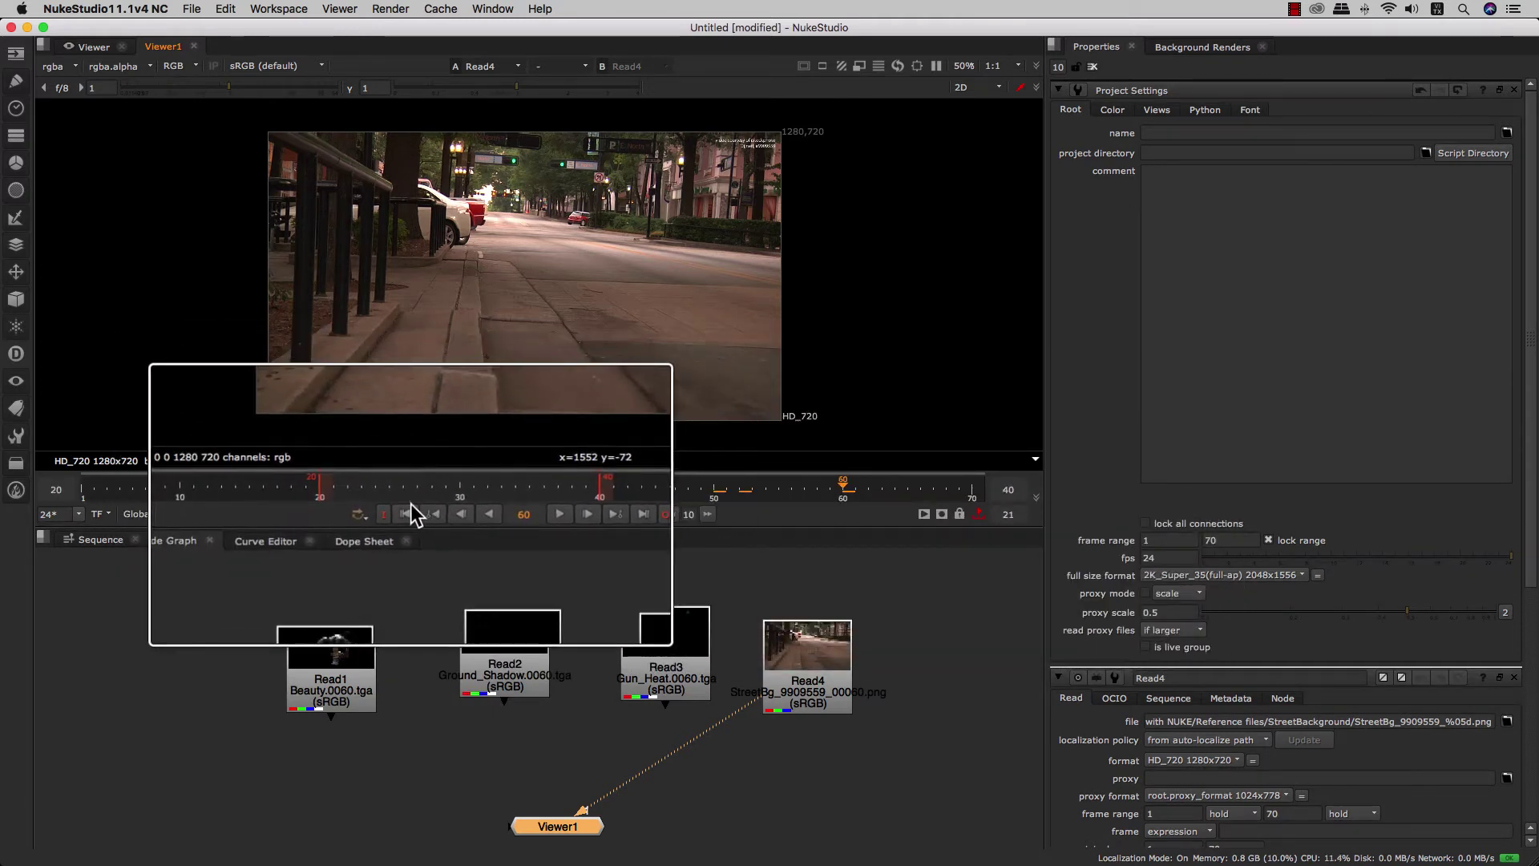
pyautogui.click(365, 514)
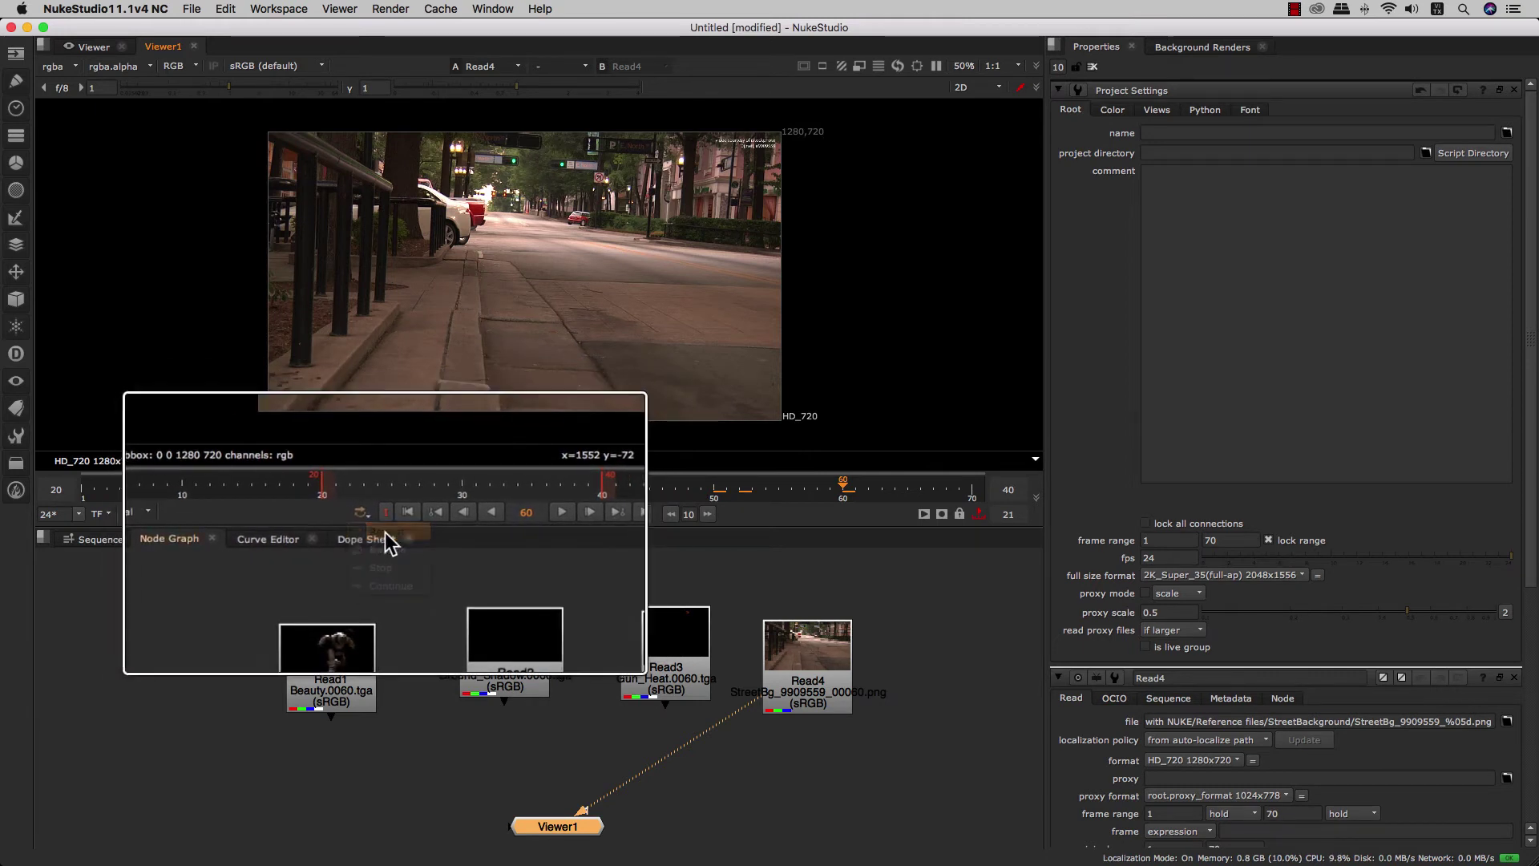
pyautogui.click(385, 532)
pyautogui.click(545, 512)
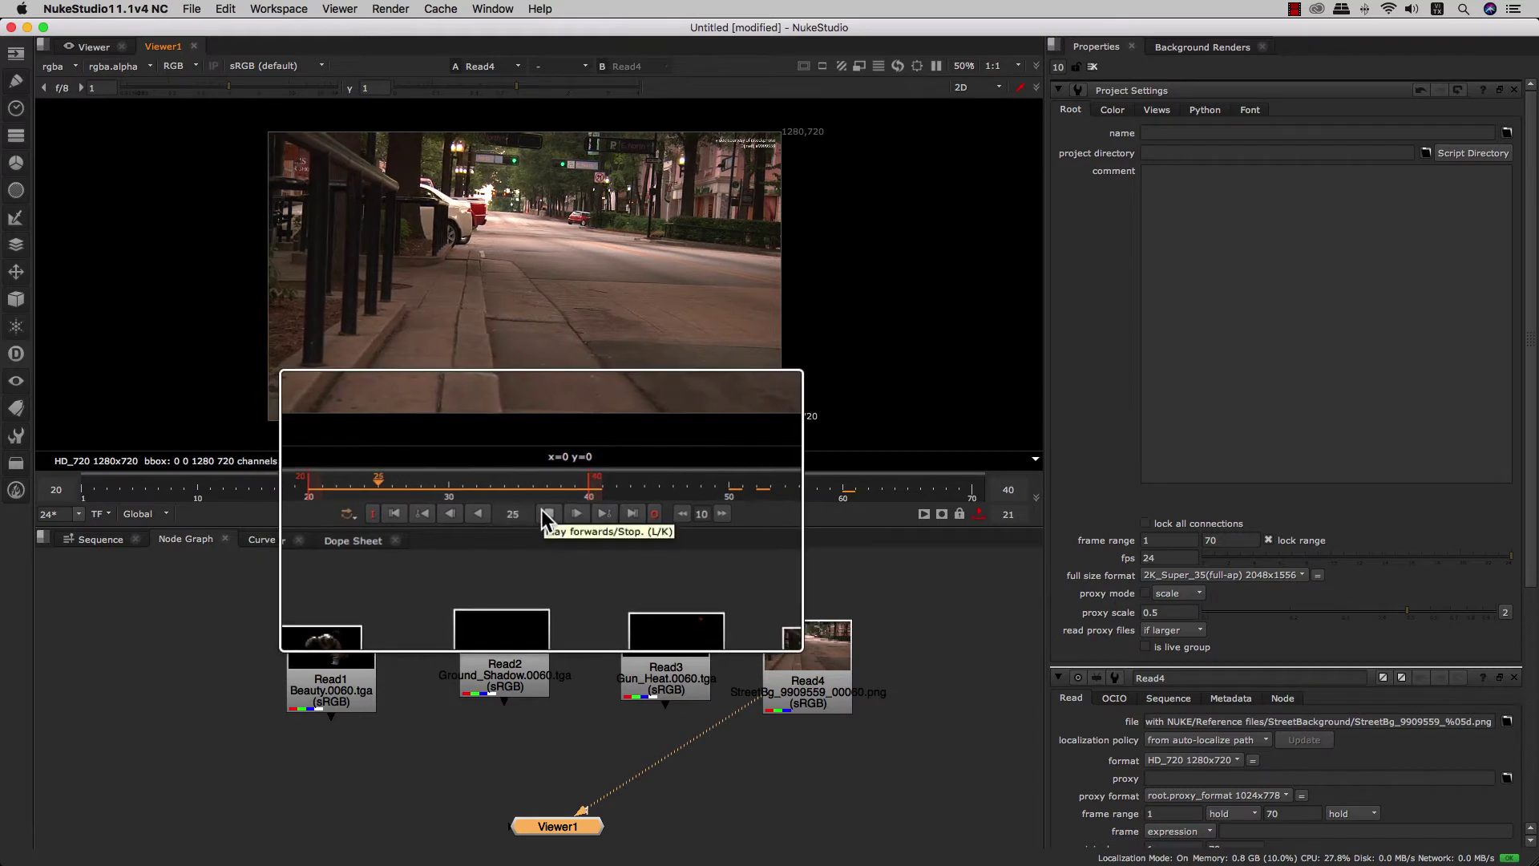
pyautogui.click(546, 511)
# Set the playback mode to Bounce and play the in/out range back and forth before stopping it.
pyautogui.click(362, 513)
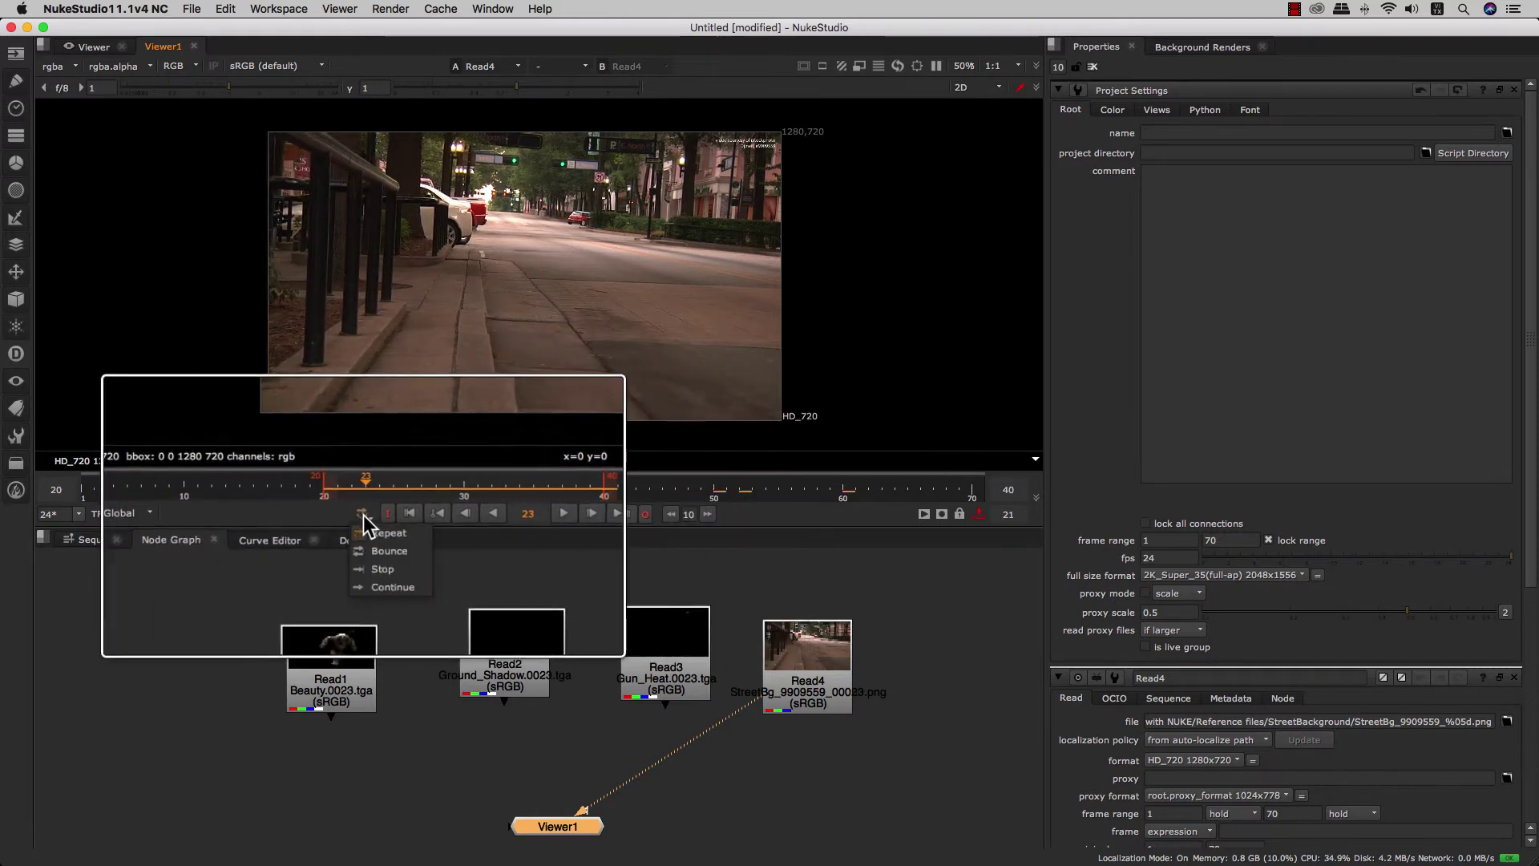
pyautogui.click(381, 550)
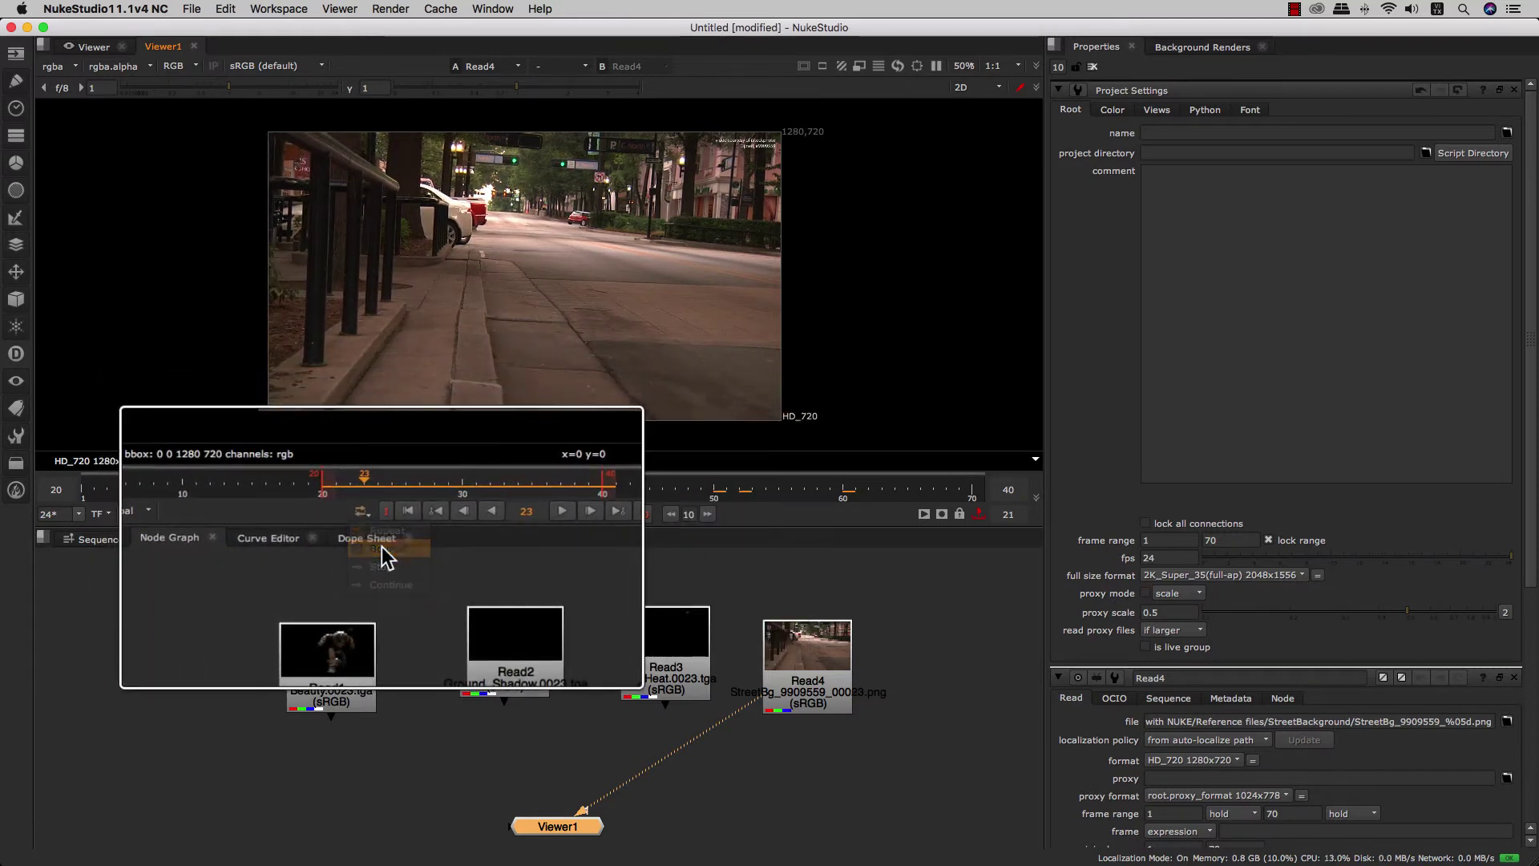
pyautogui.click(542, 514)
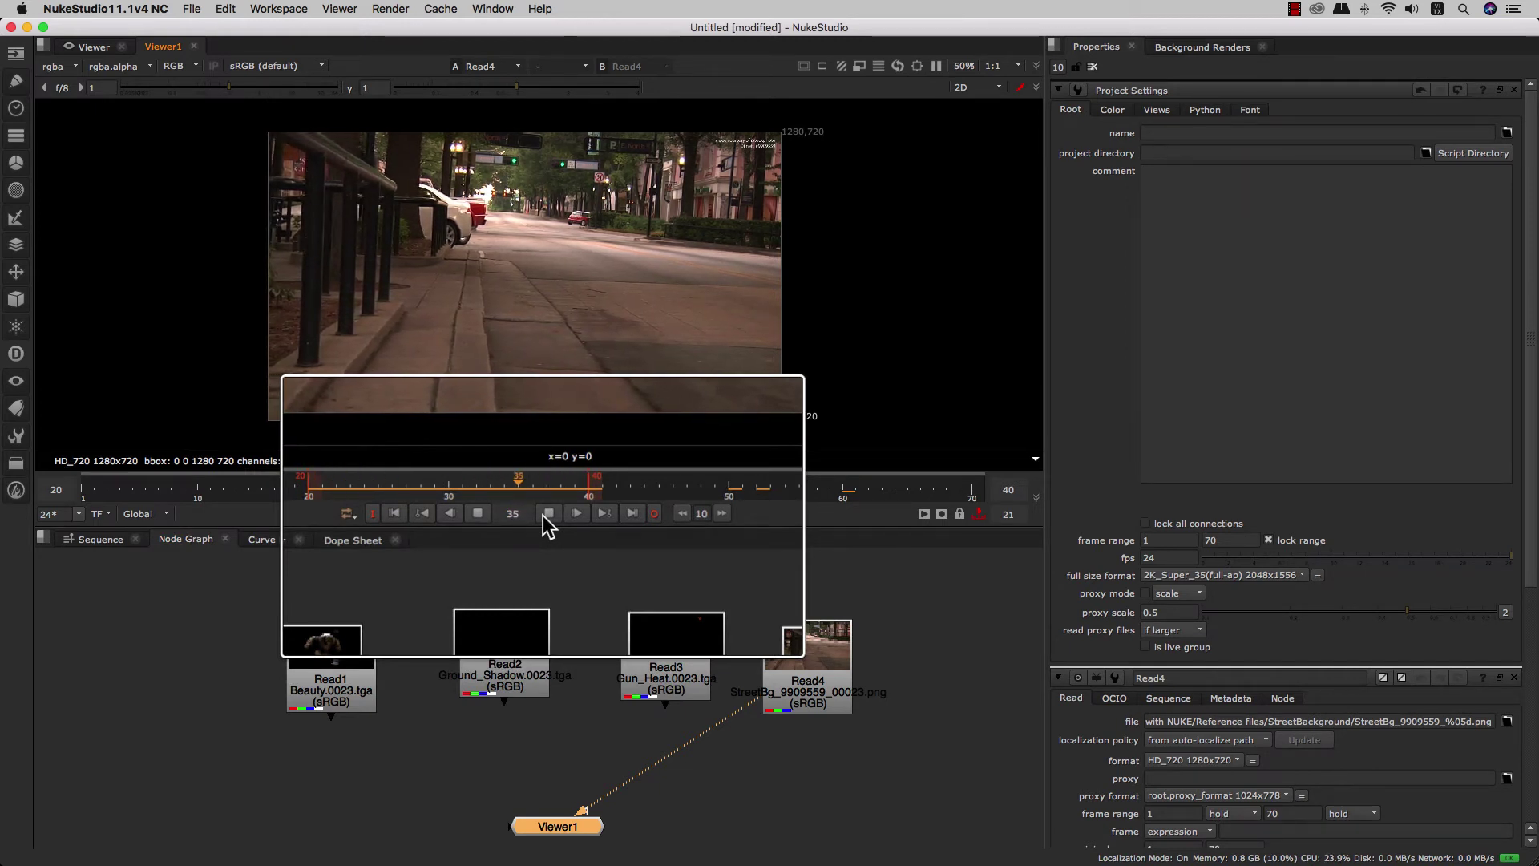
pyautogui.click(542, 516)
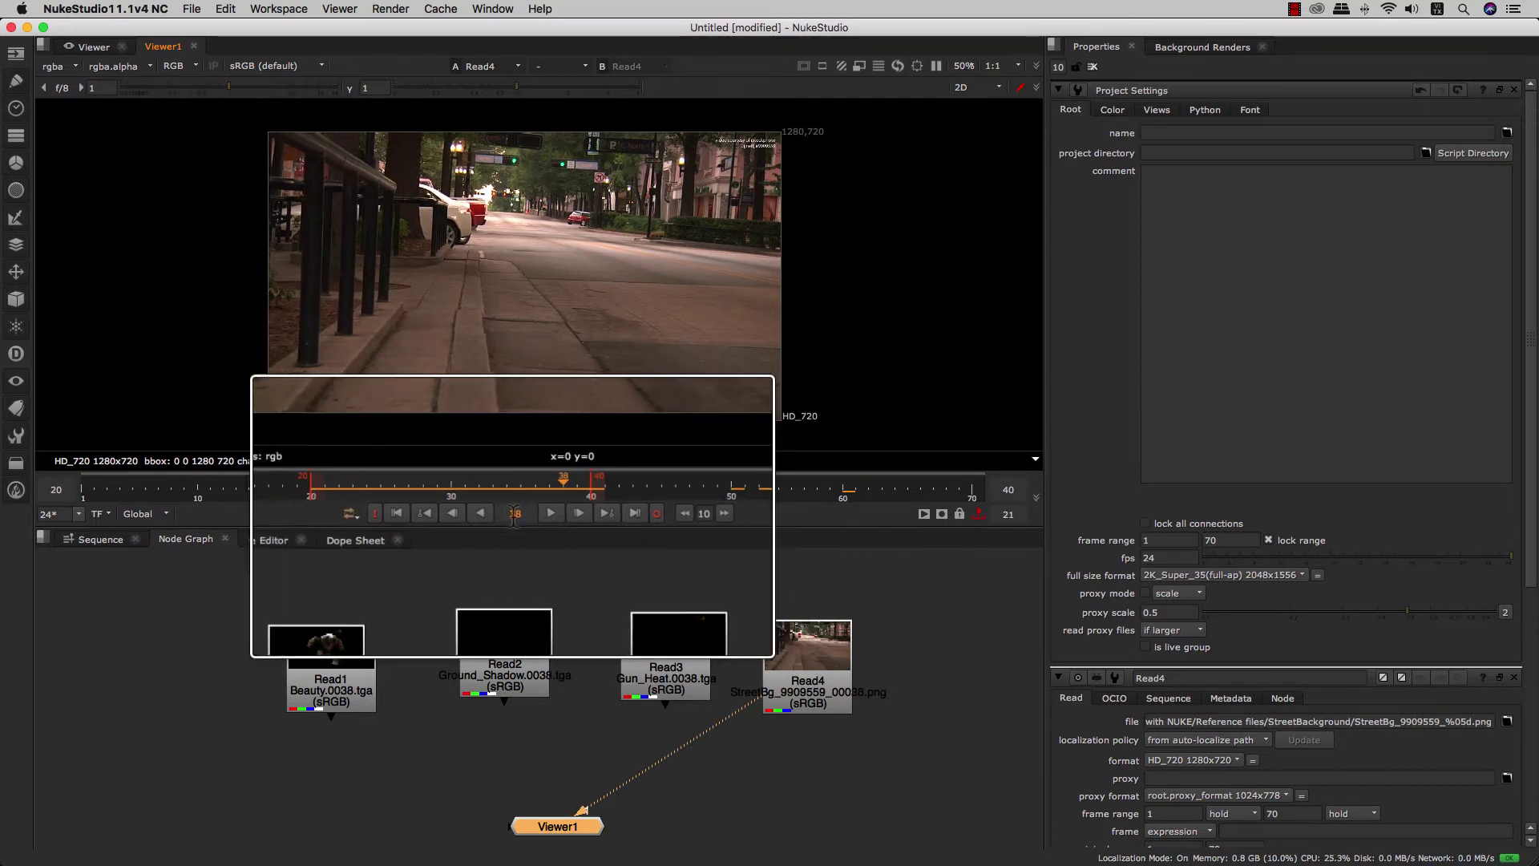
# Set the playback mode to Stop and move the playhead to frame 41.
pyautogui.click(367, 517)
pyautogui.click(378, 561)
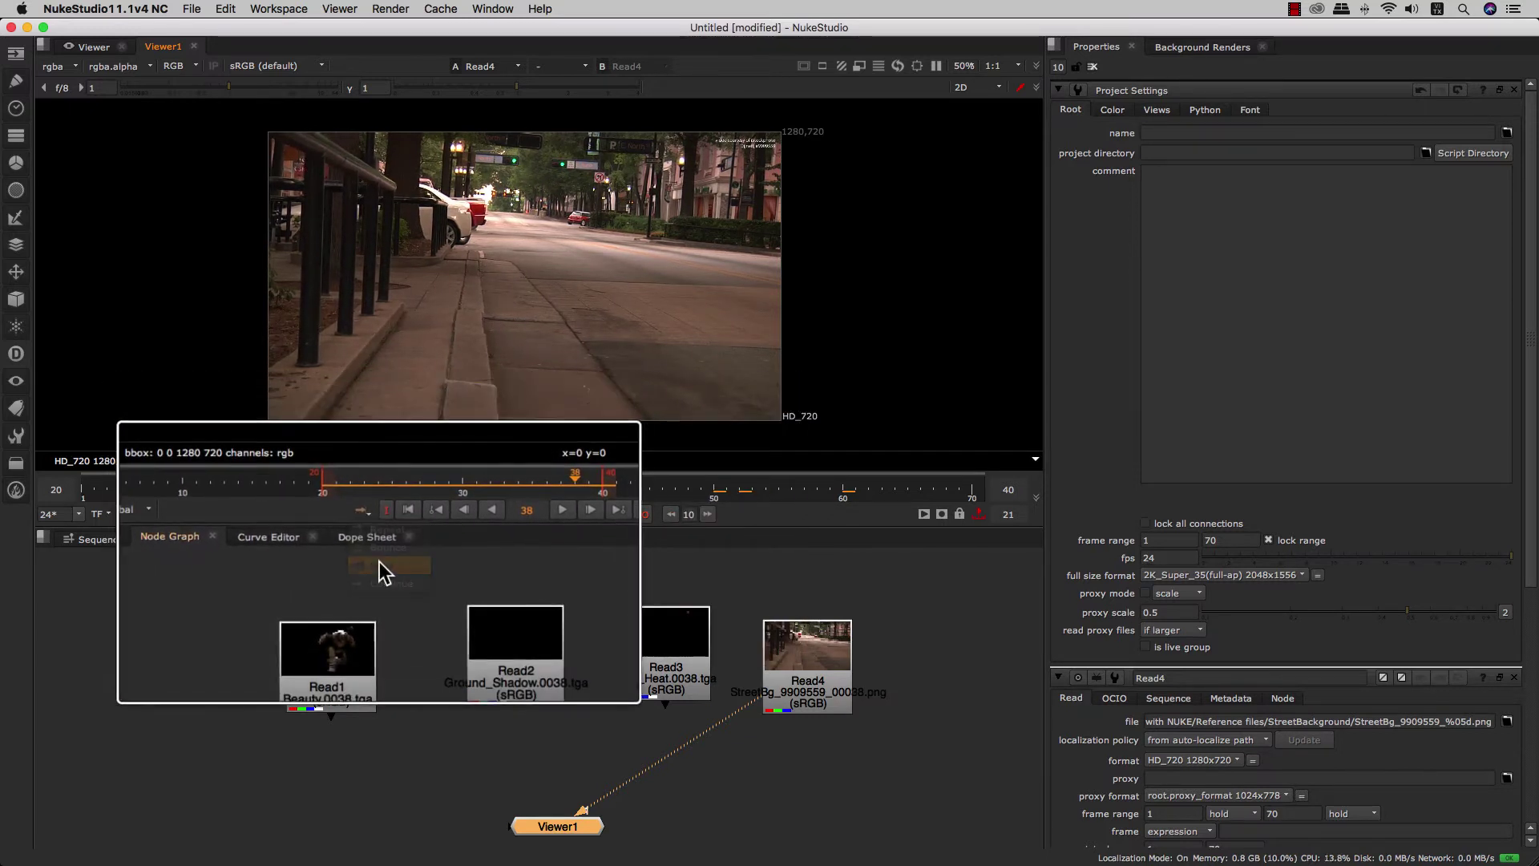
pyautogui.click(592, 491)
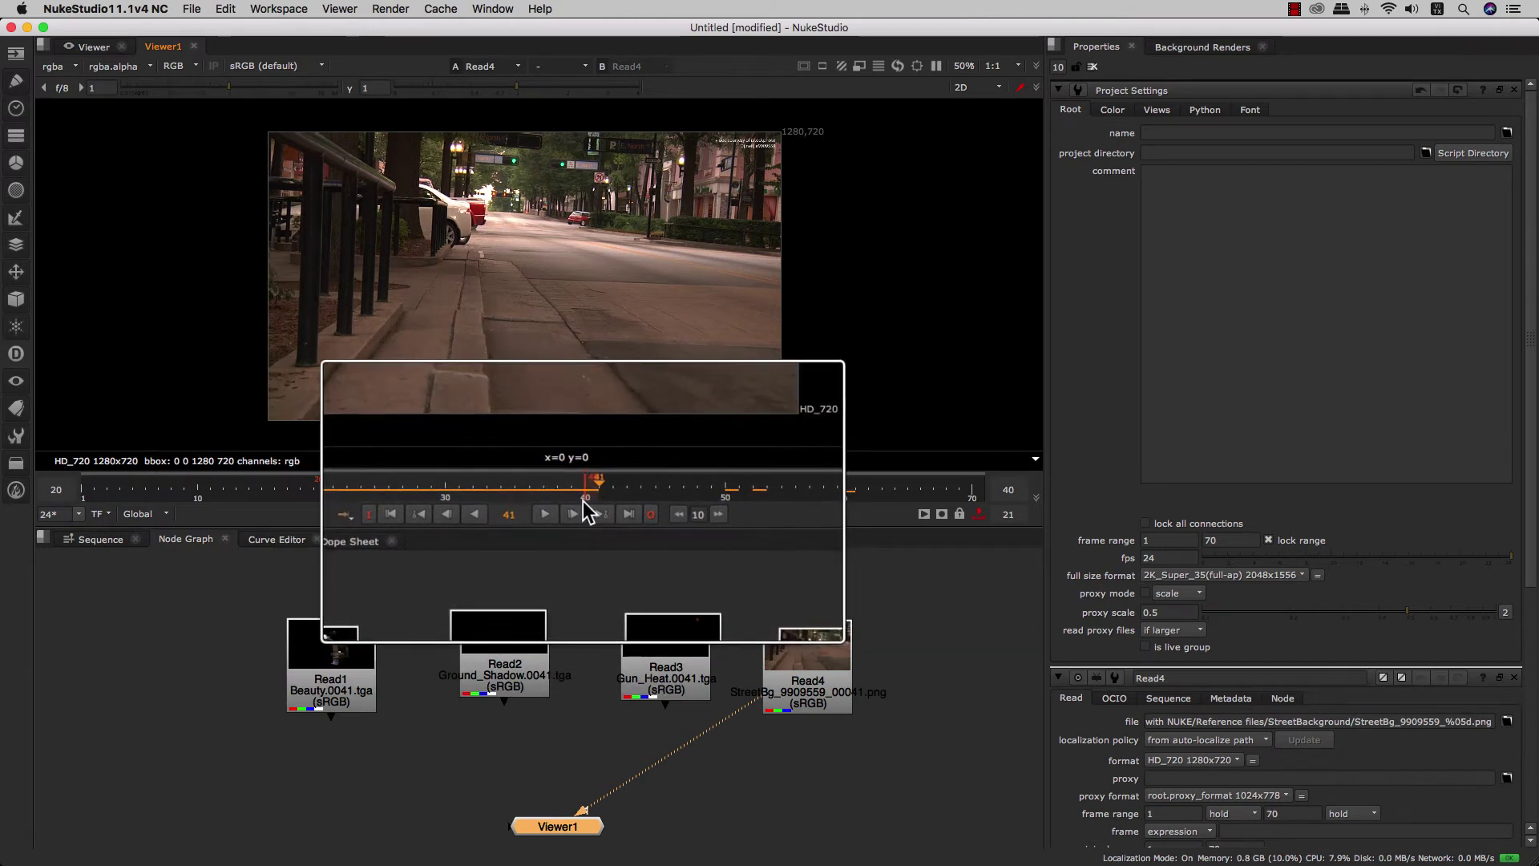
# Play past the out point in Continue mode up to frame 252, and return the playback mode to Repeat.
pyautogui.click(367, 520)
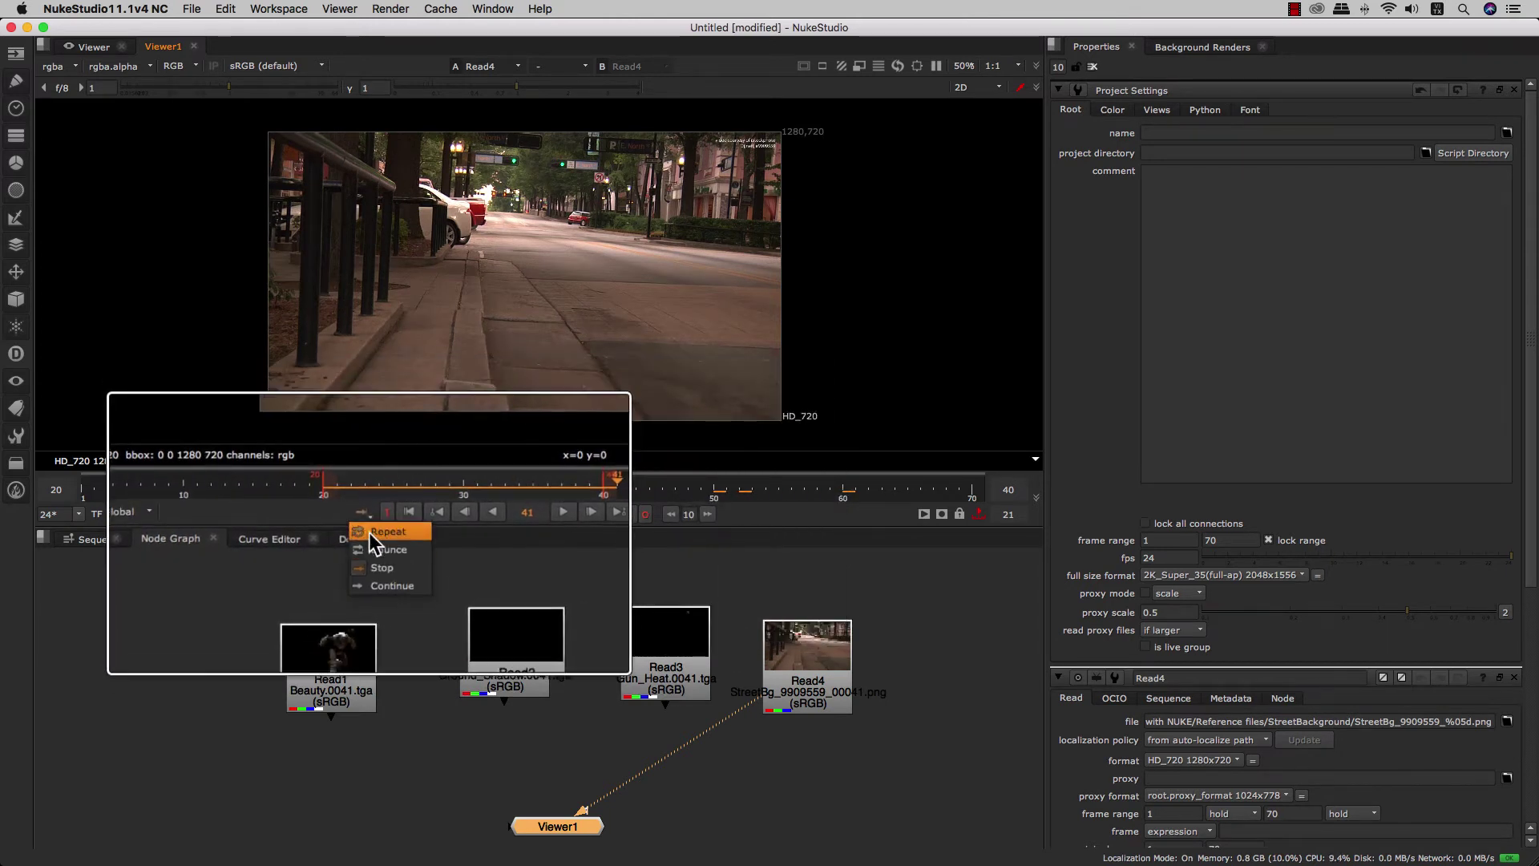
pyautogui.click(378, 574)
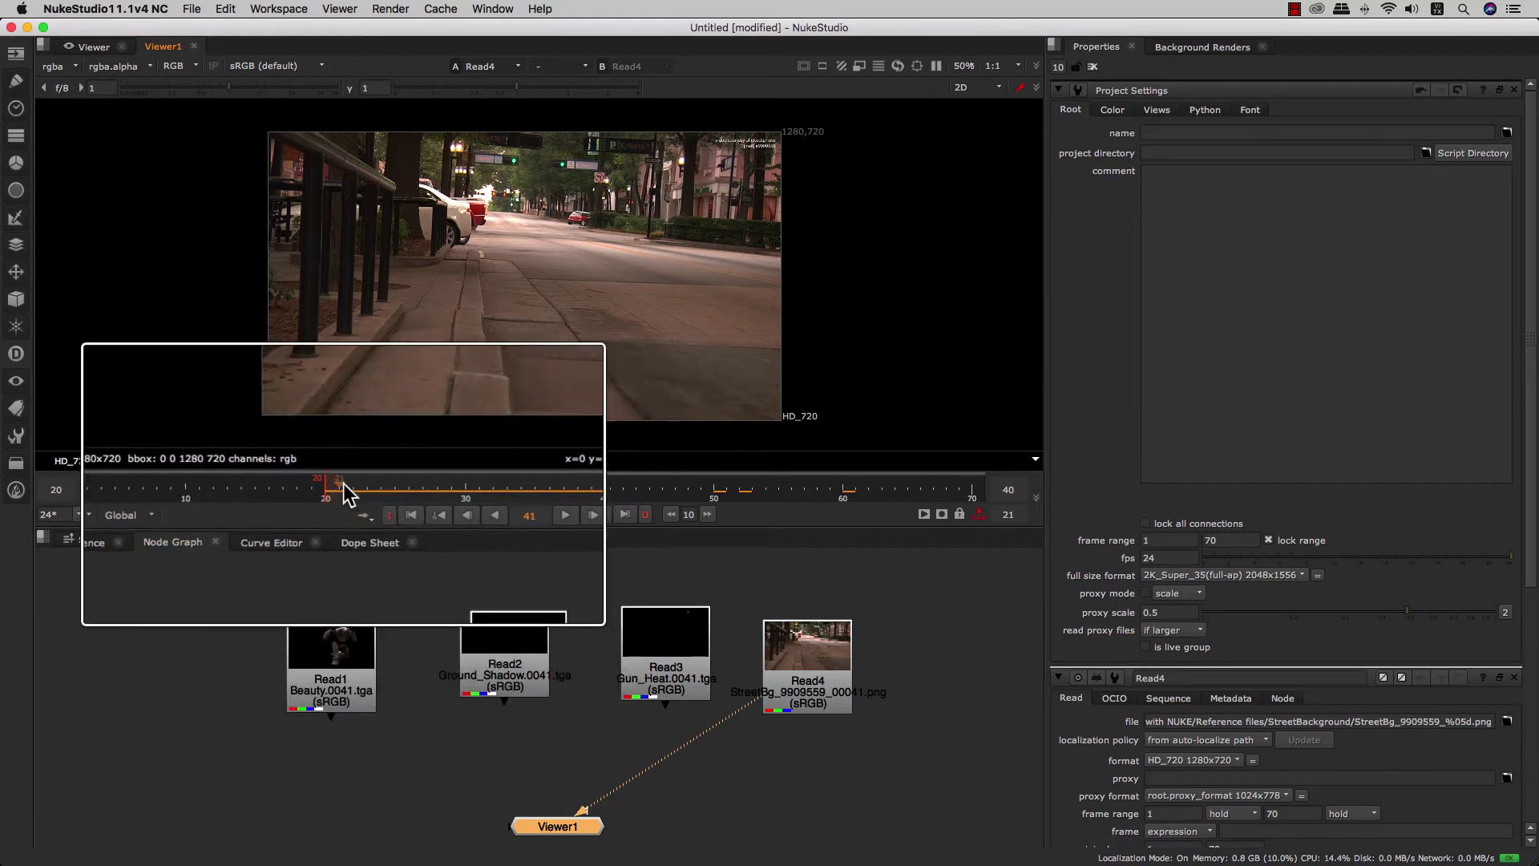
pyautogui.click(548, 515)
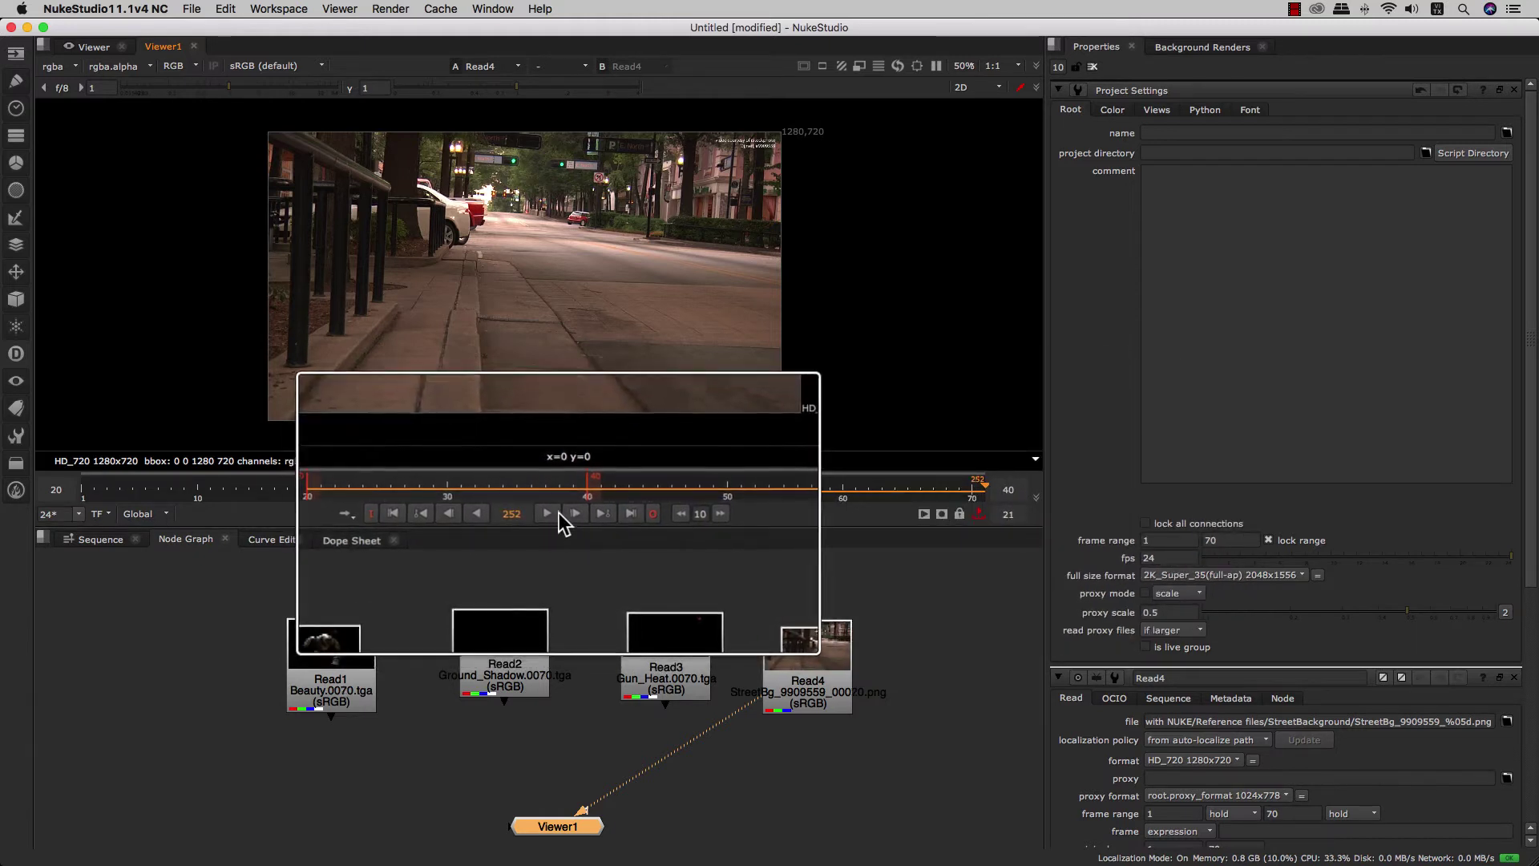
pyautogui.click(359, 512)
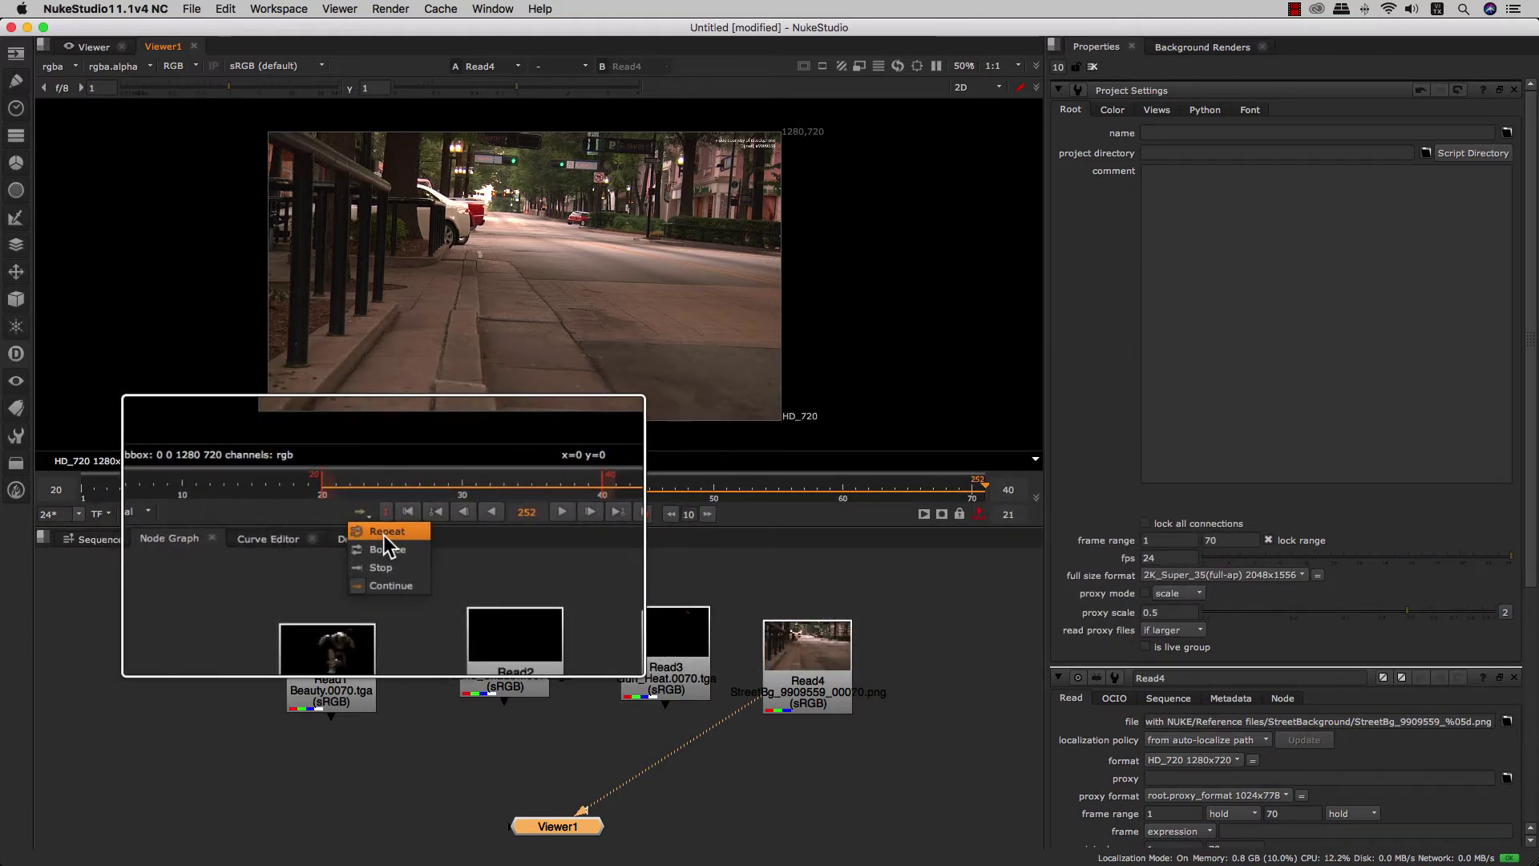
pyautogui.click(383, 536)
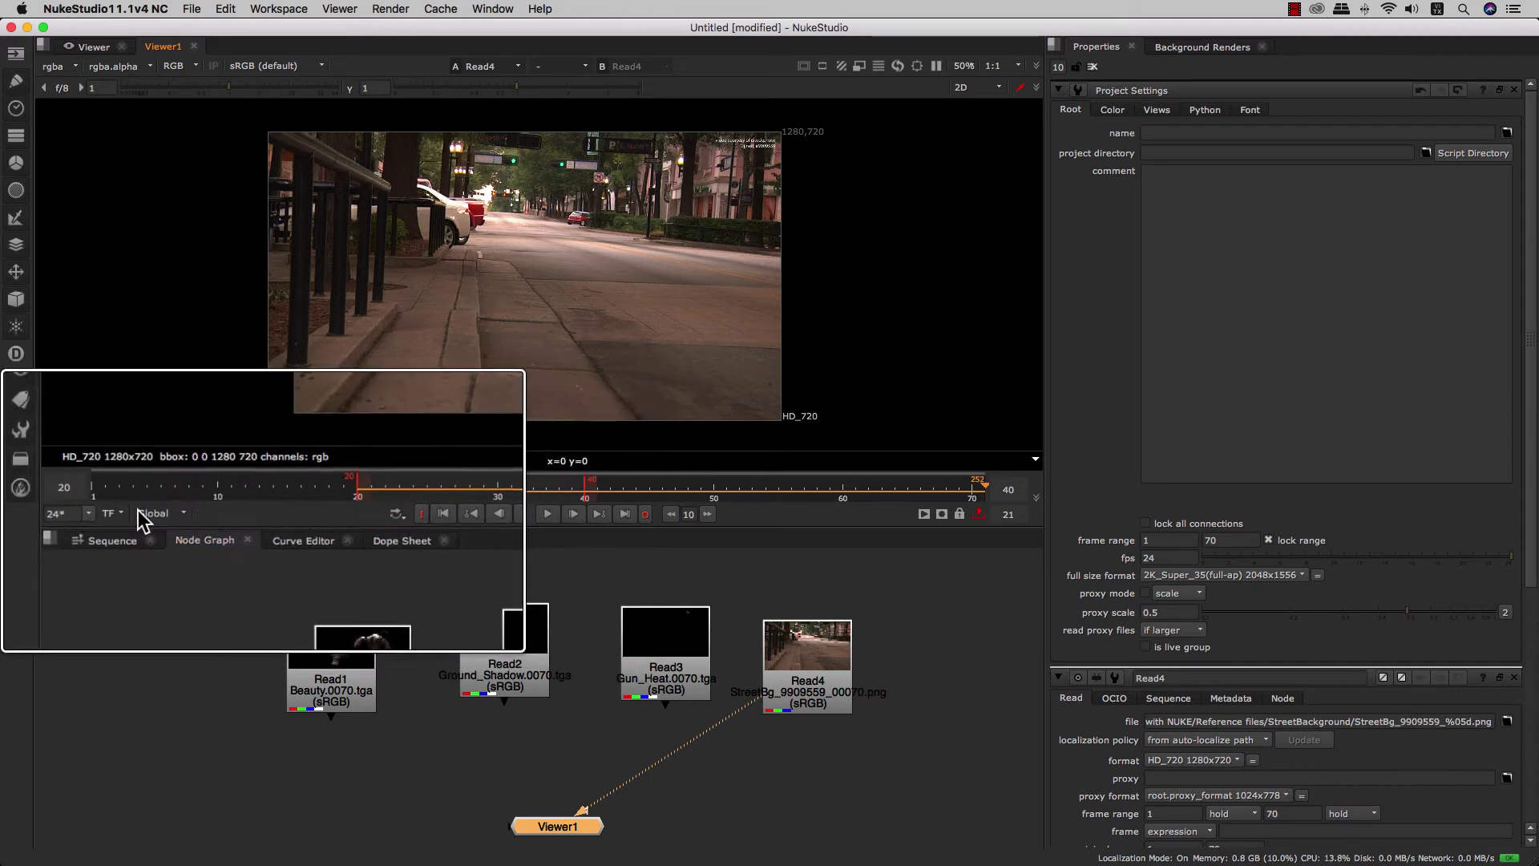
# Switch the timeline range source to Input and on to In/Out, limiting the timeline to frames 20 to 40.
pyautogui.click(186, 513)
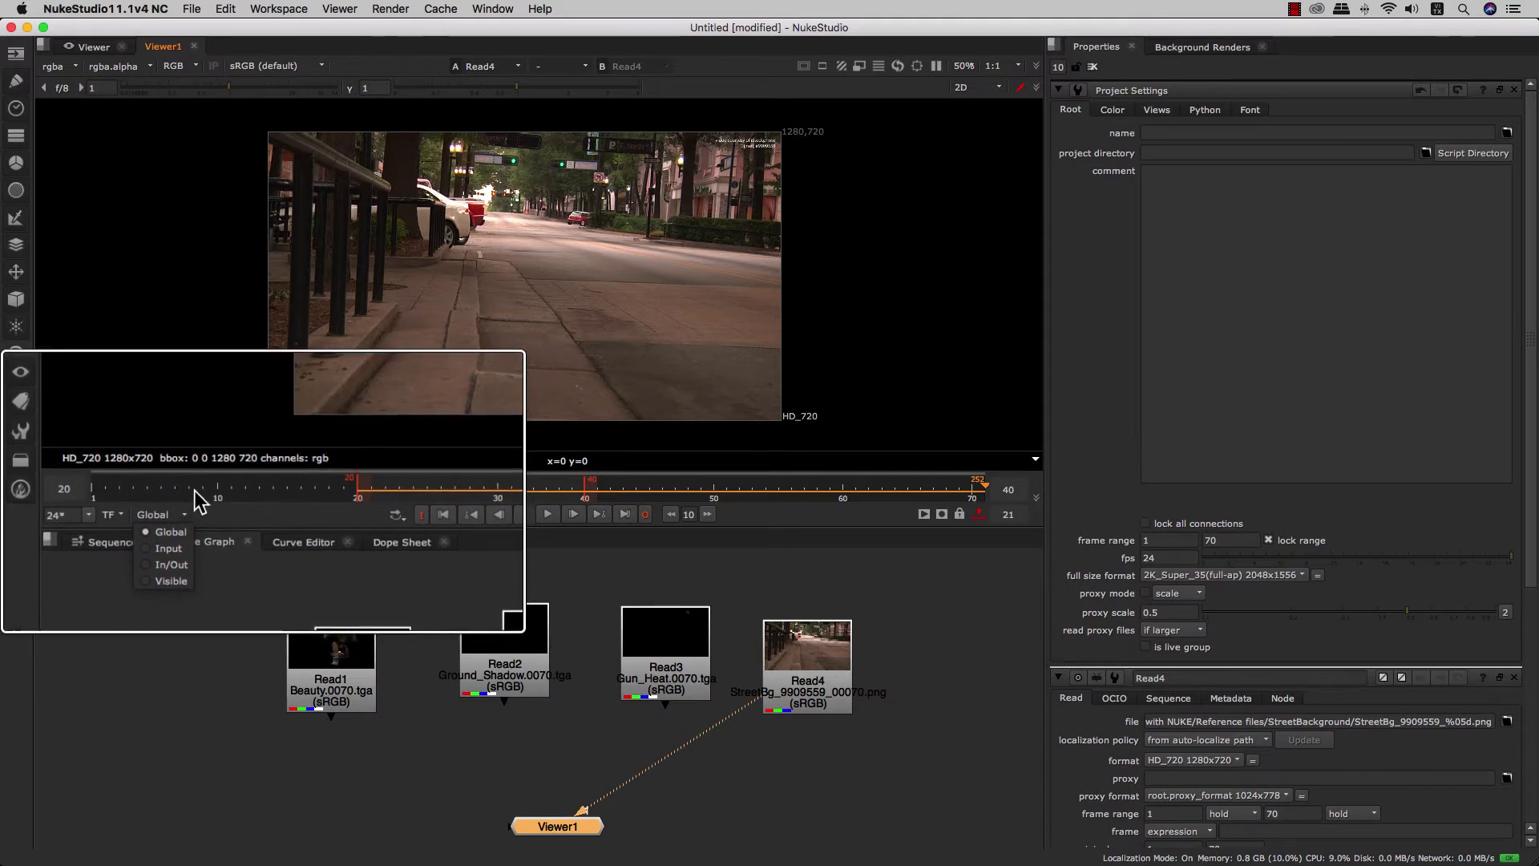
pyautogui.click(170, 546)
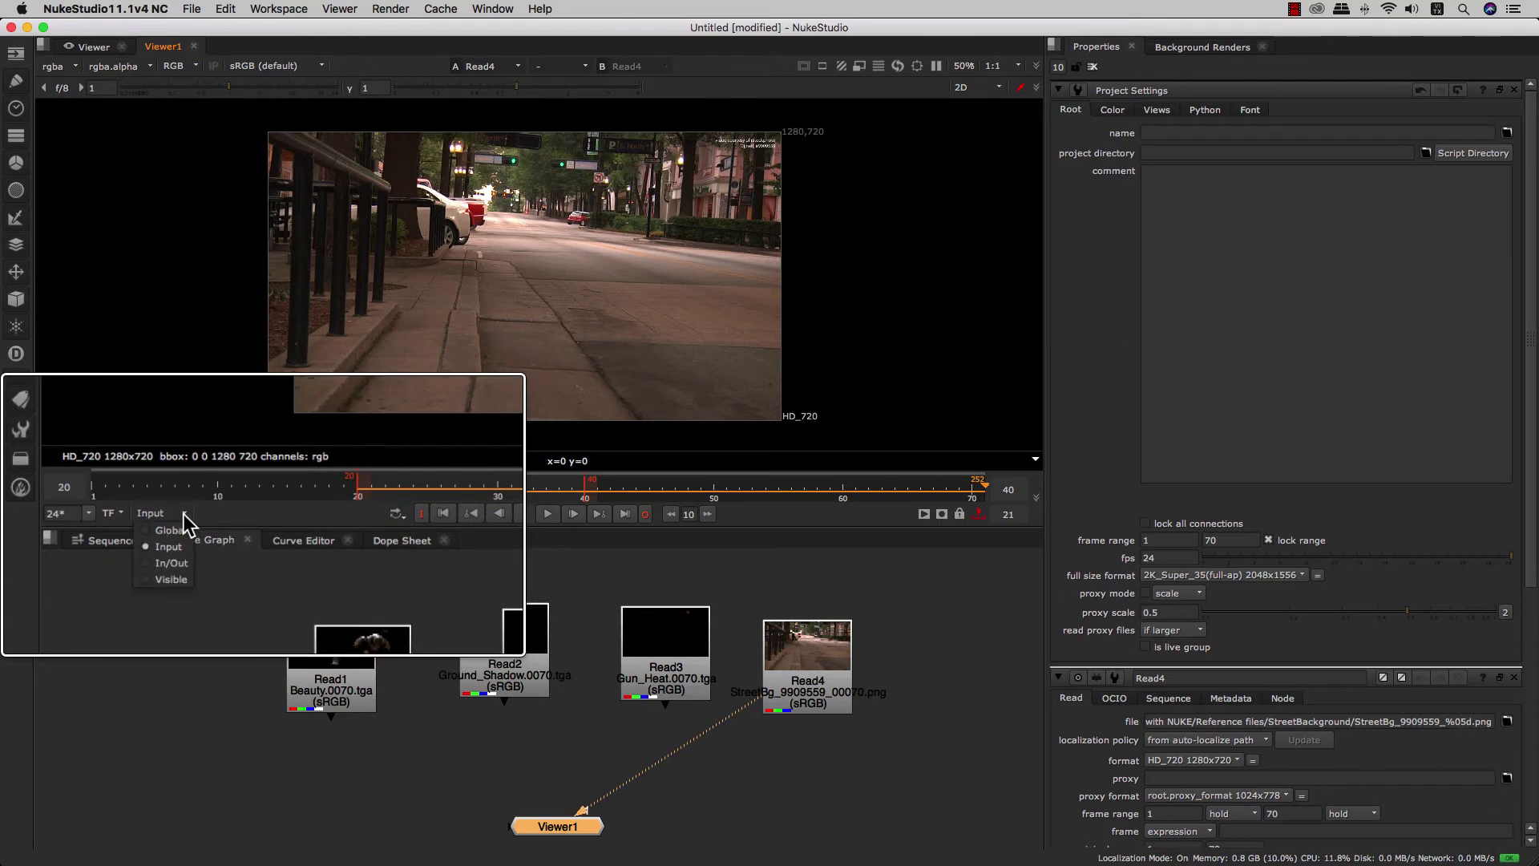
pyautogui.click(175, 559)
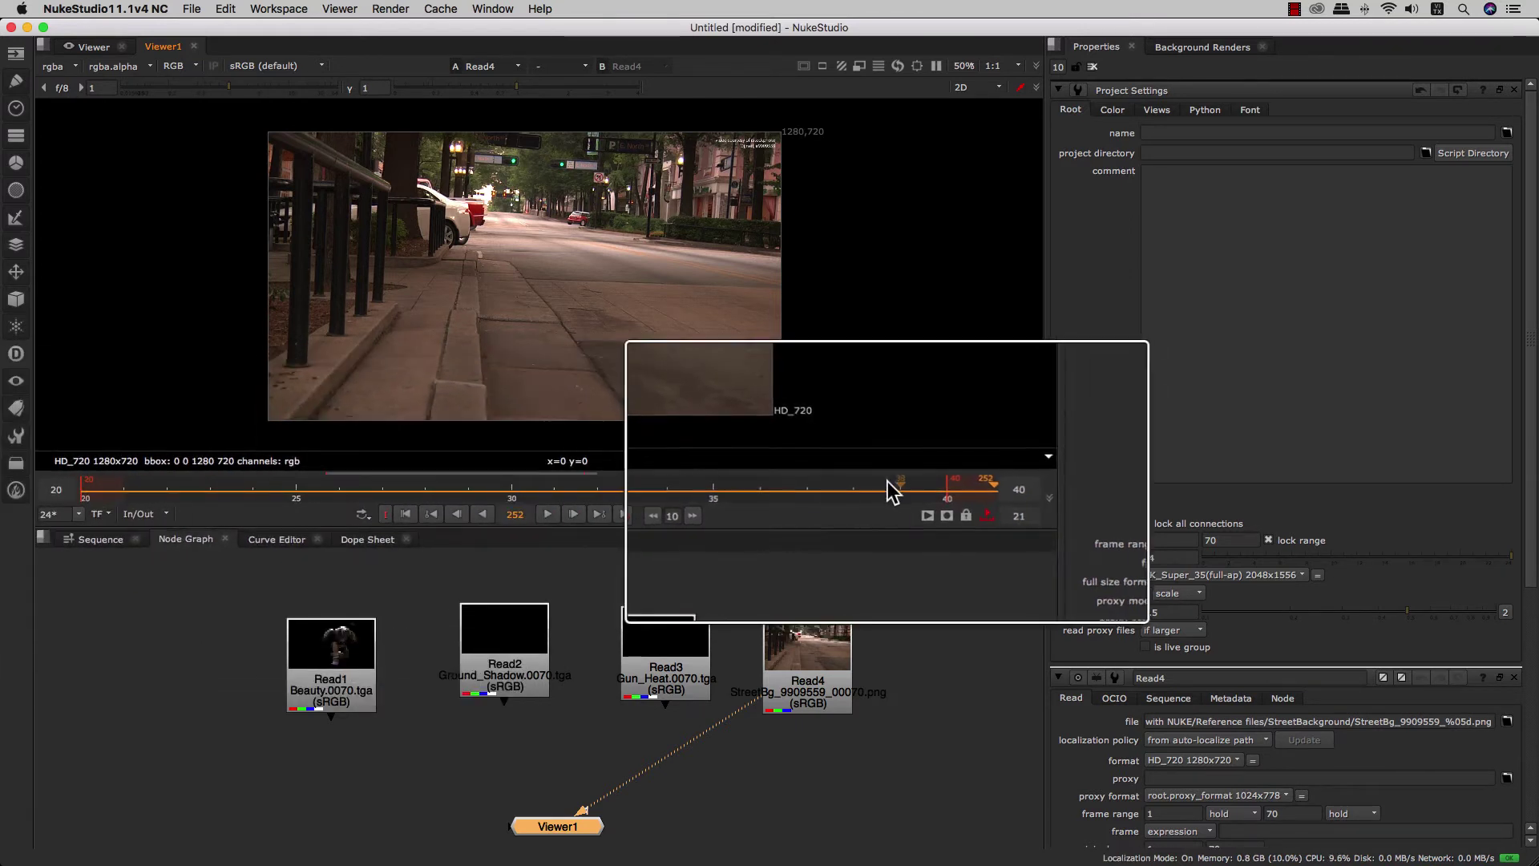
# Set the timeline range source to Visible and zoom the timeline in and out until it spans frames -30 to 117.
pyautogui.click(156, 514)
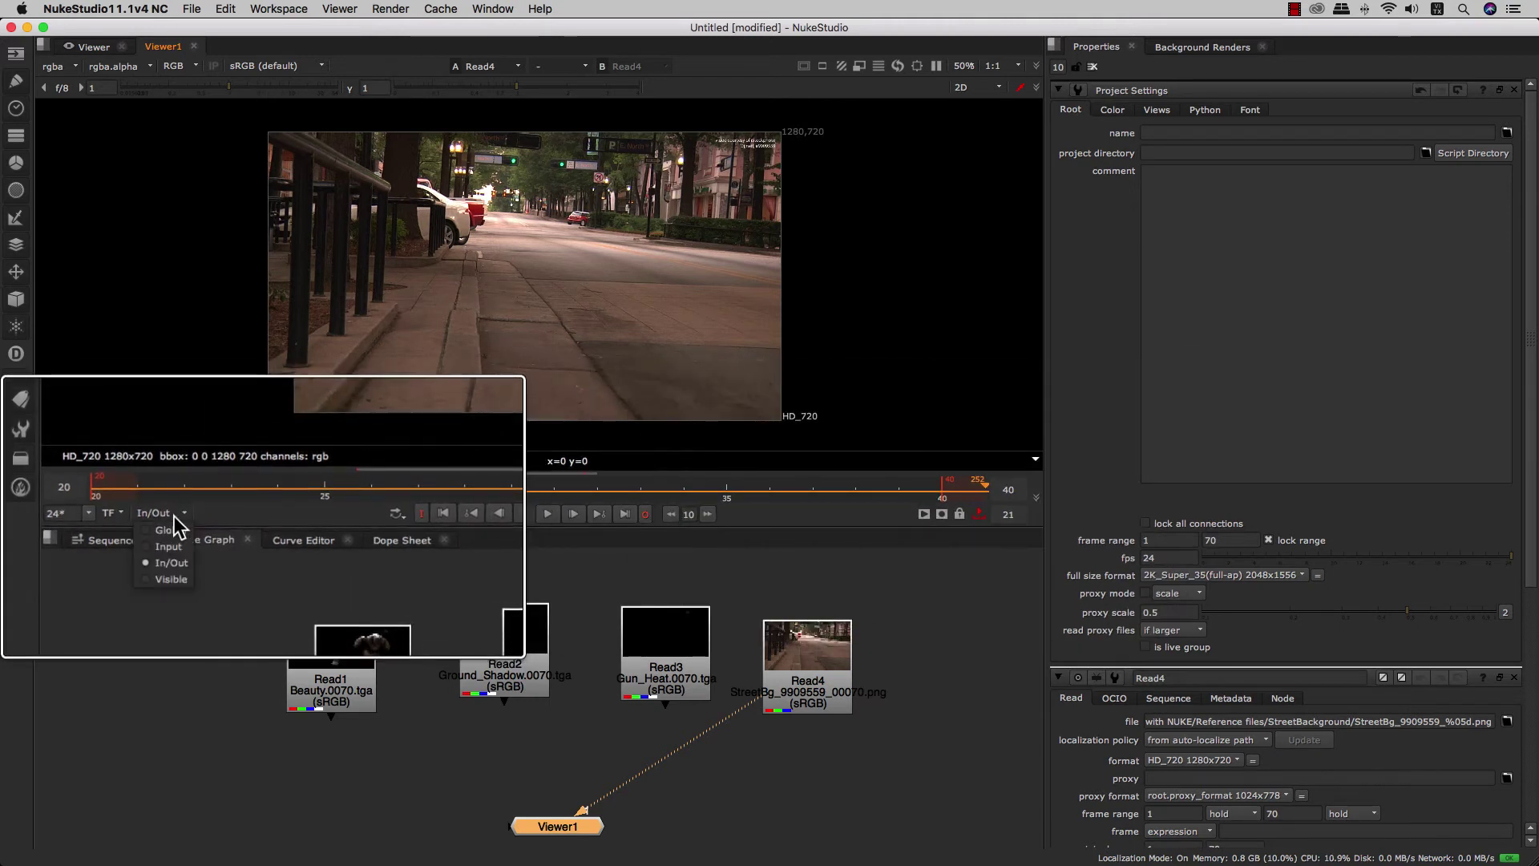
pyautogui.click(174, 577)
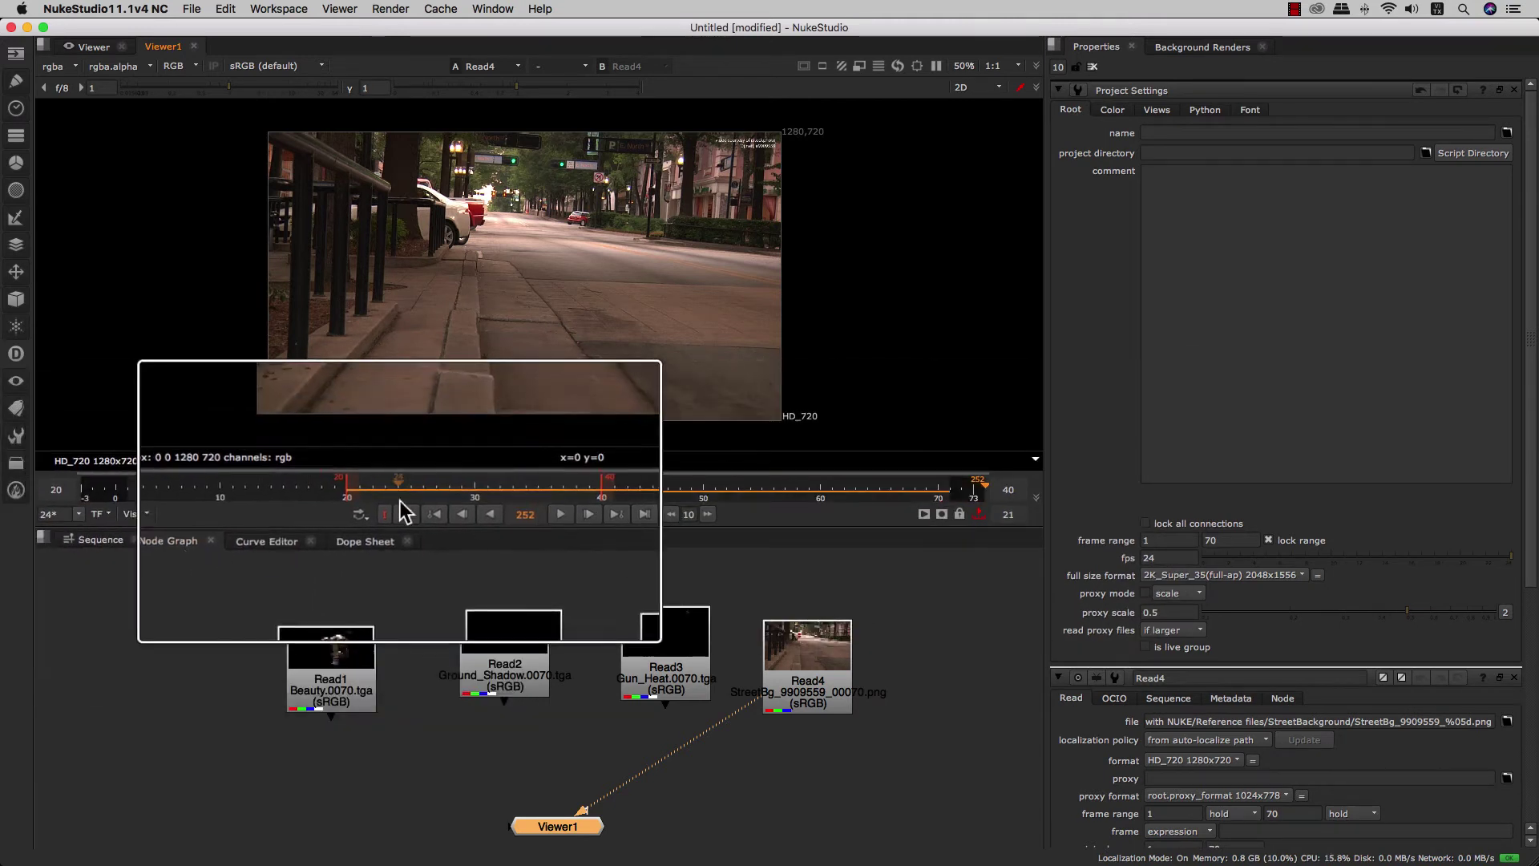
pyautogui.scroll(-2, 396, 491)
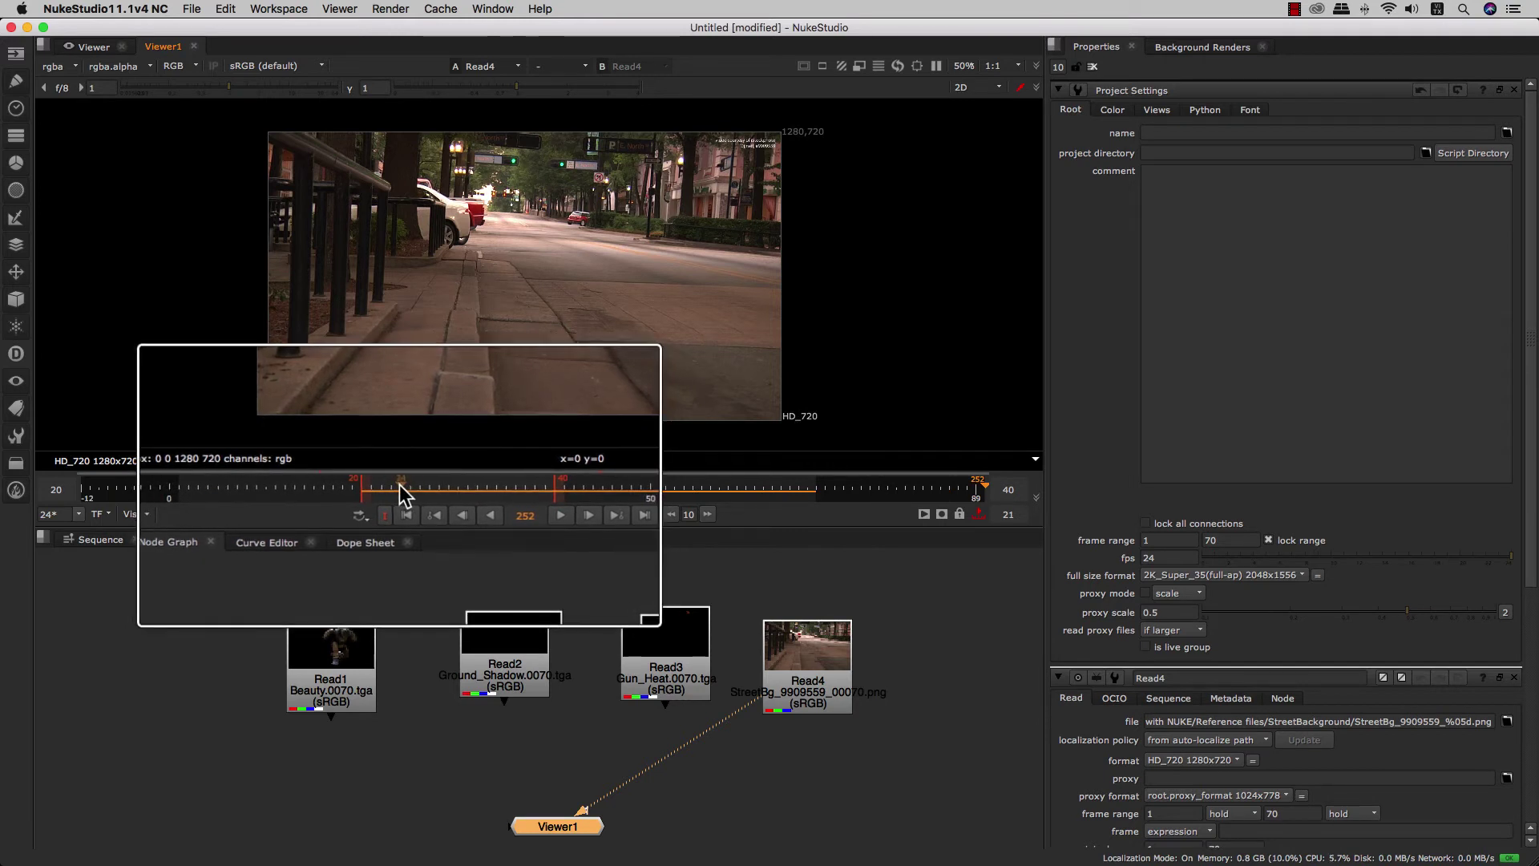
pyautogui.scroll(2, 400, 484)
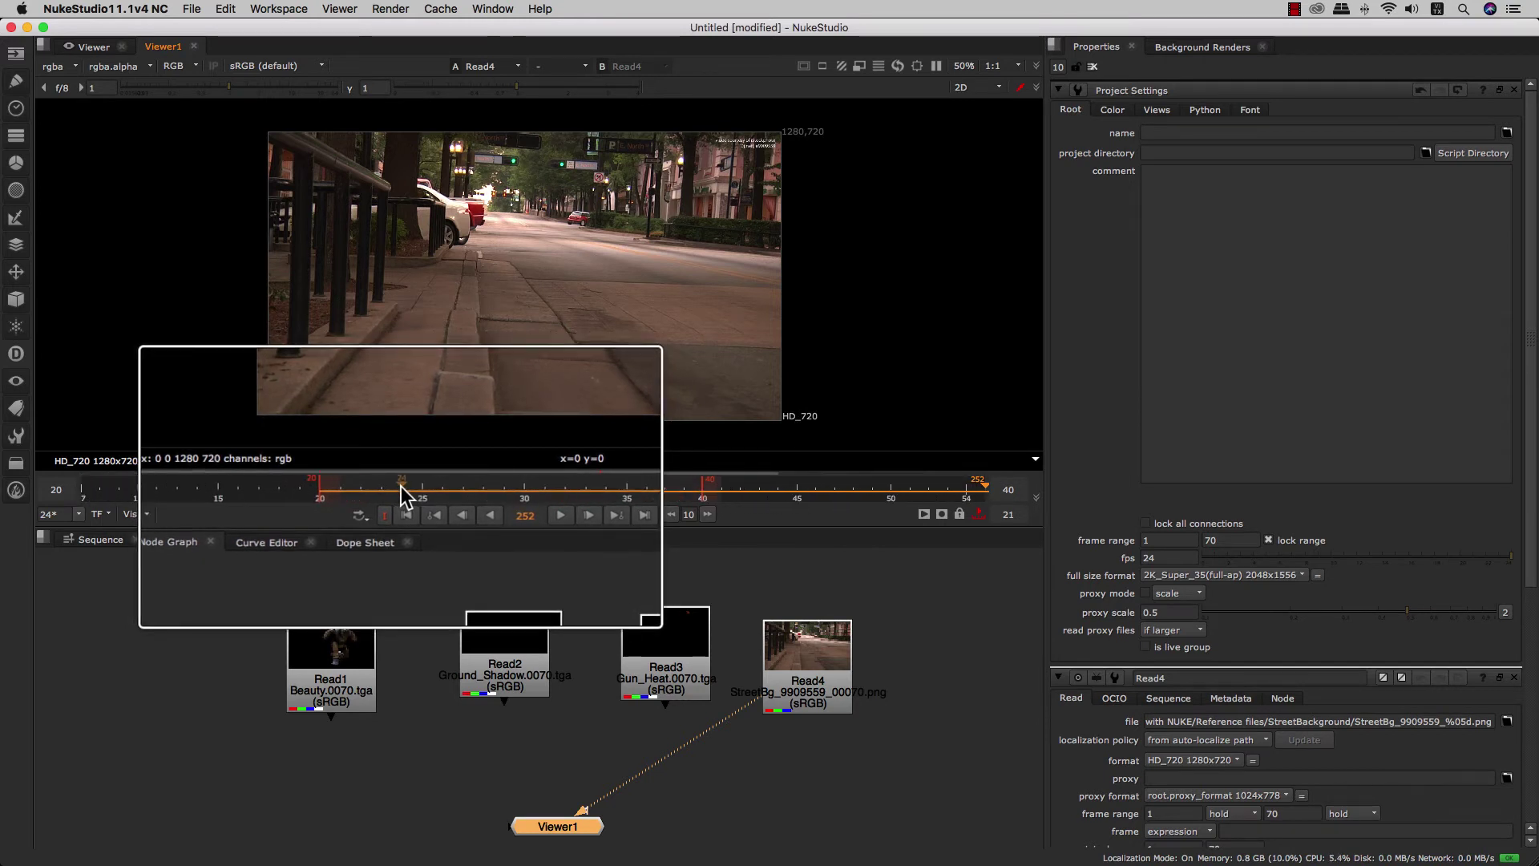
pyautogui.scroll(-3, 401, 486)
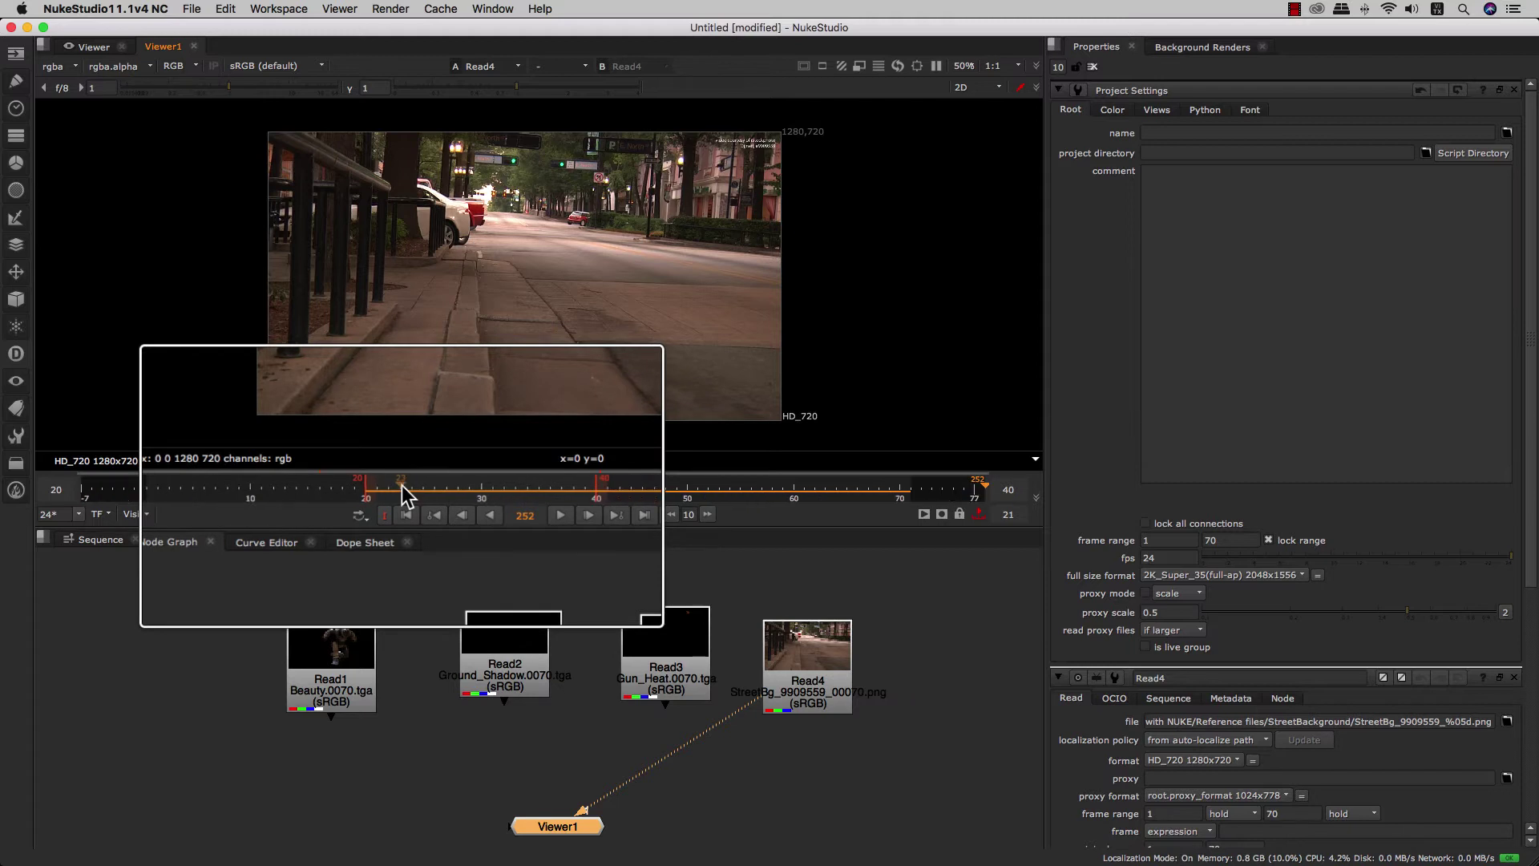
pyautogui.scroll(-1, 400, 487)
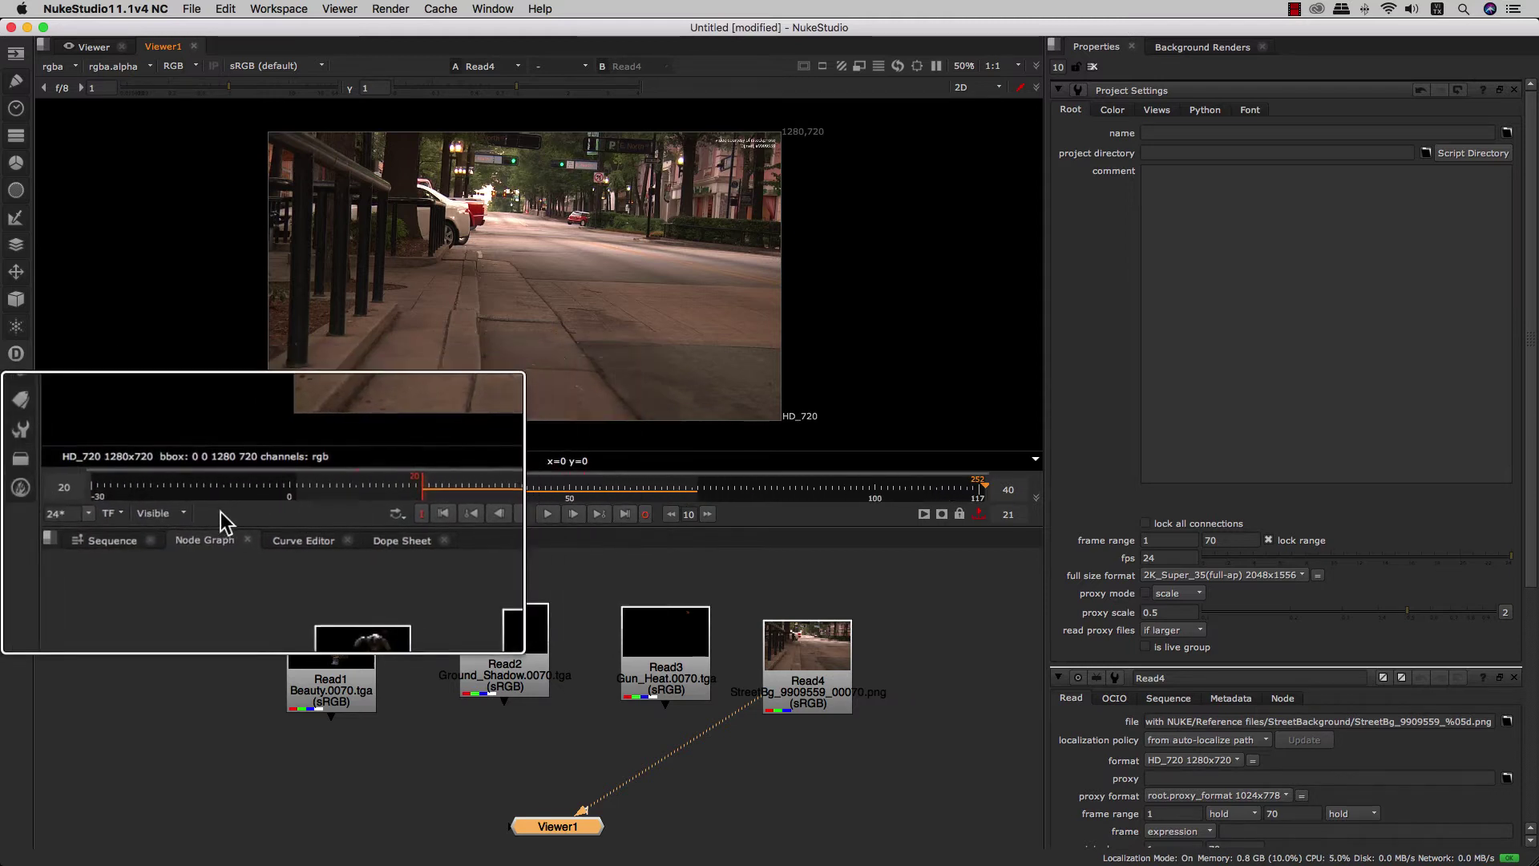
# Bring up the empty sequence timeline and switch the viewer's time display to TC (Timecode).
pyautogui.click(118, 513)
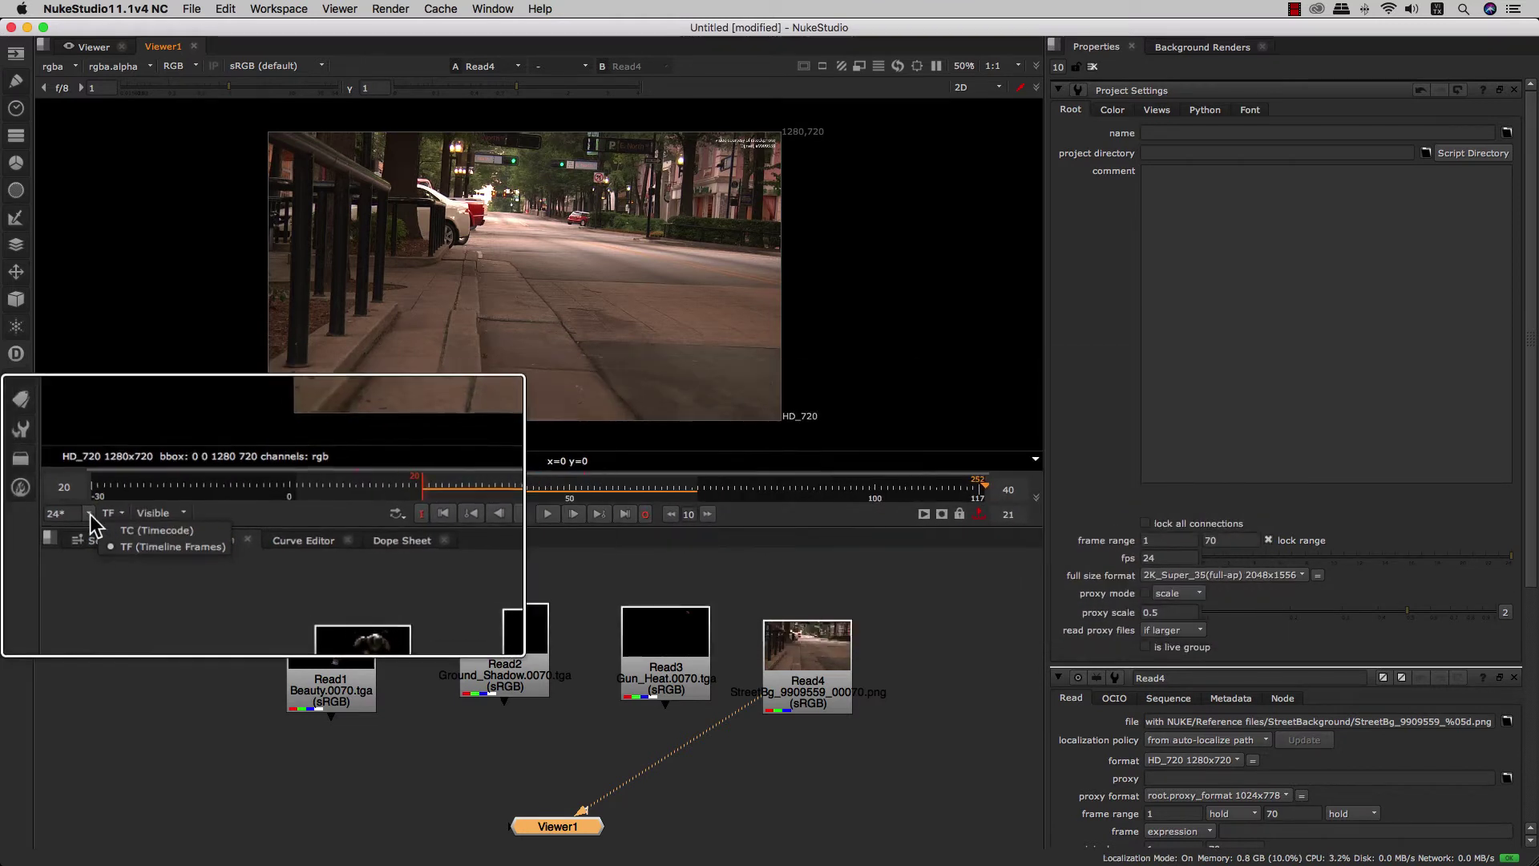
pyautogui.click(121, 543)
pyautogui.click(113, 542)
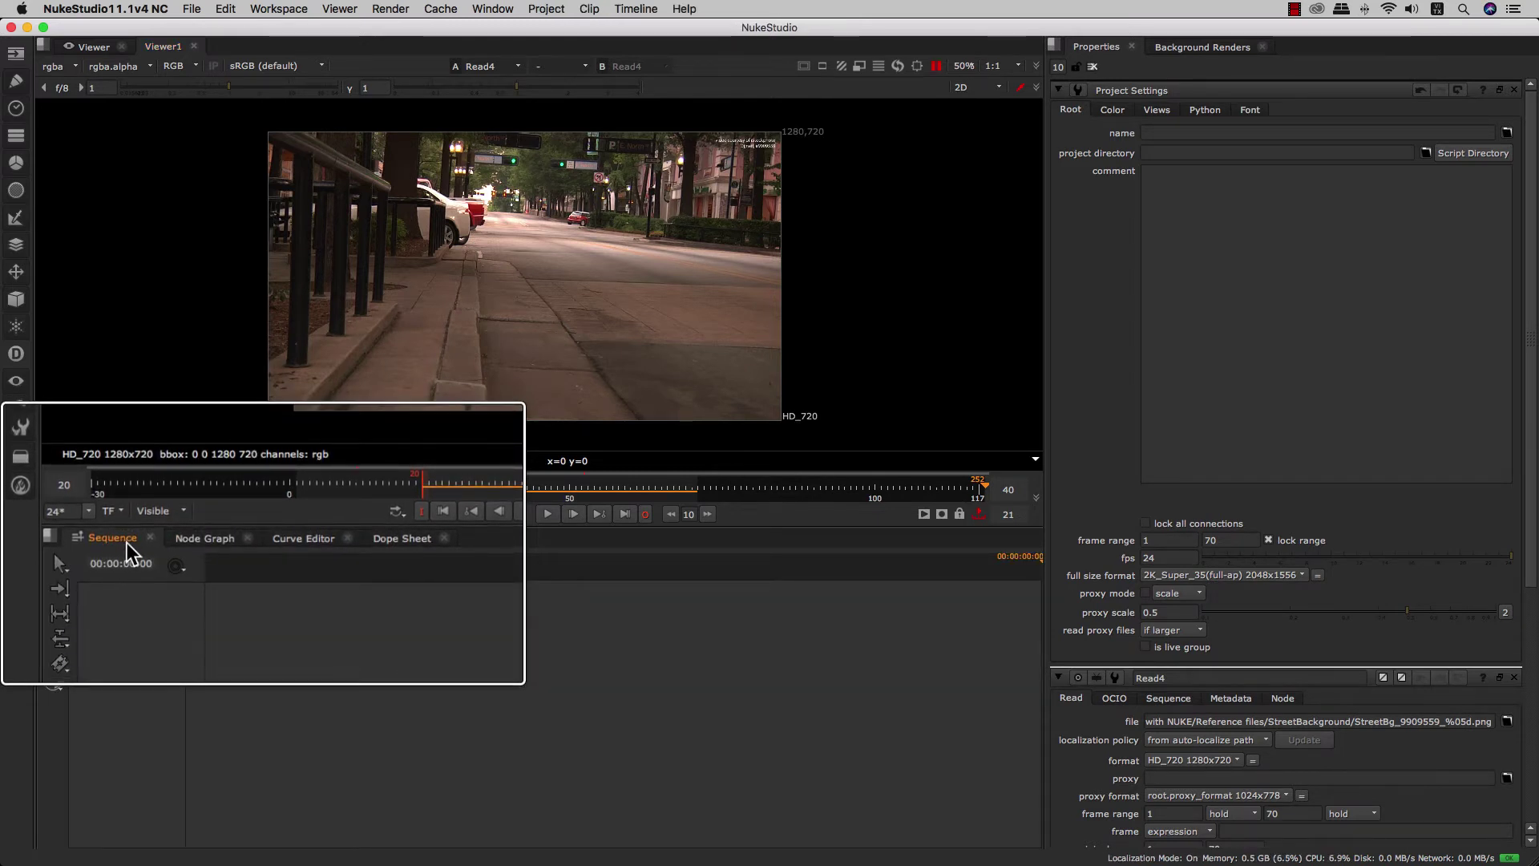
pyautogui.click(109, 510)
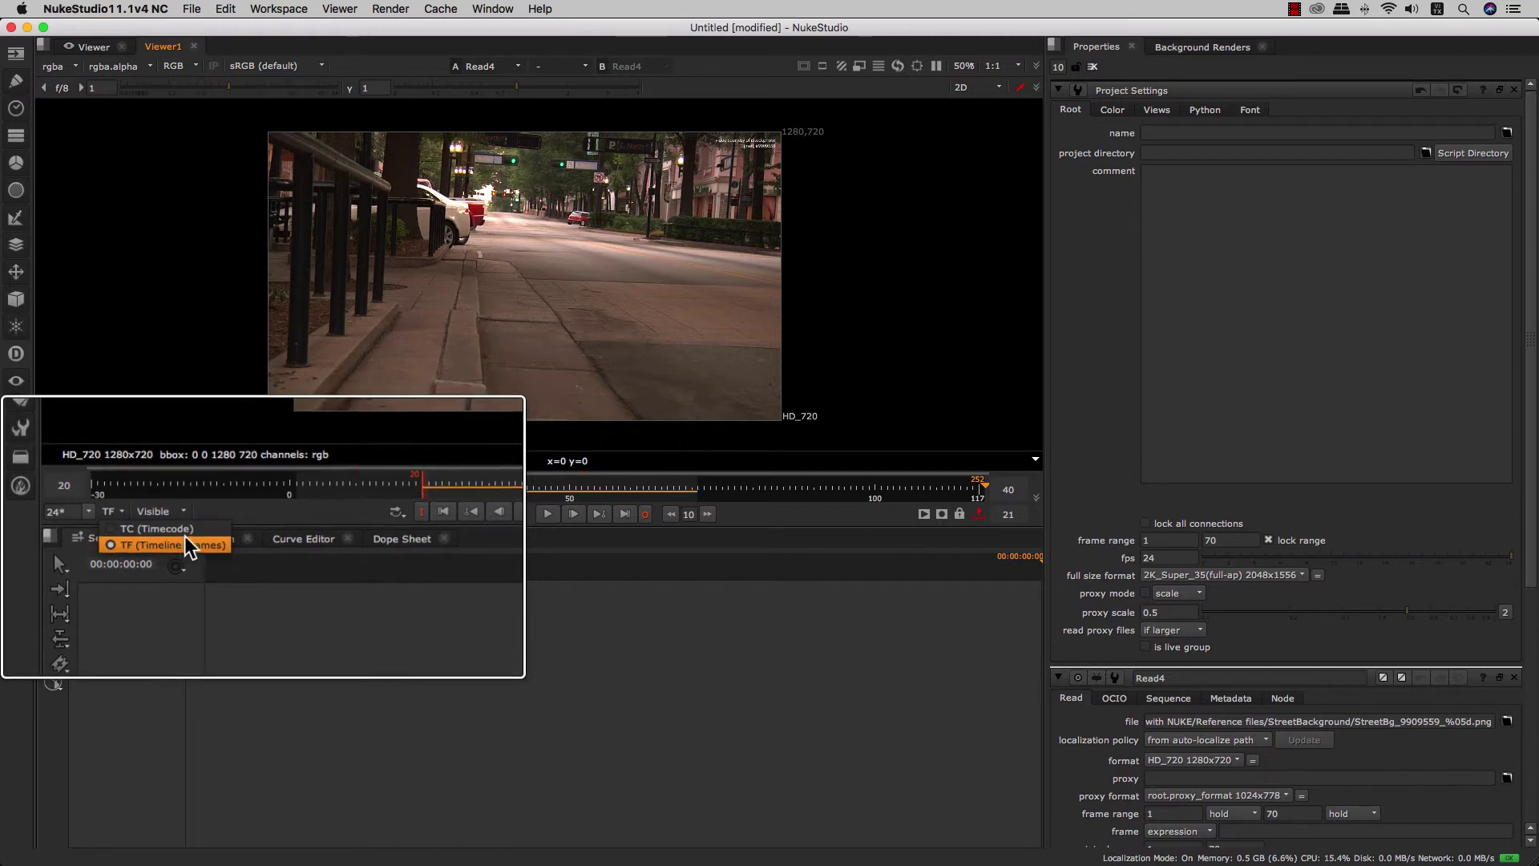
pyautogui.click(164, 530)
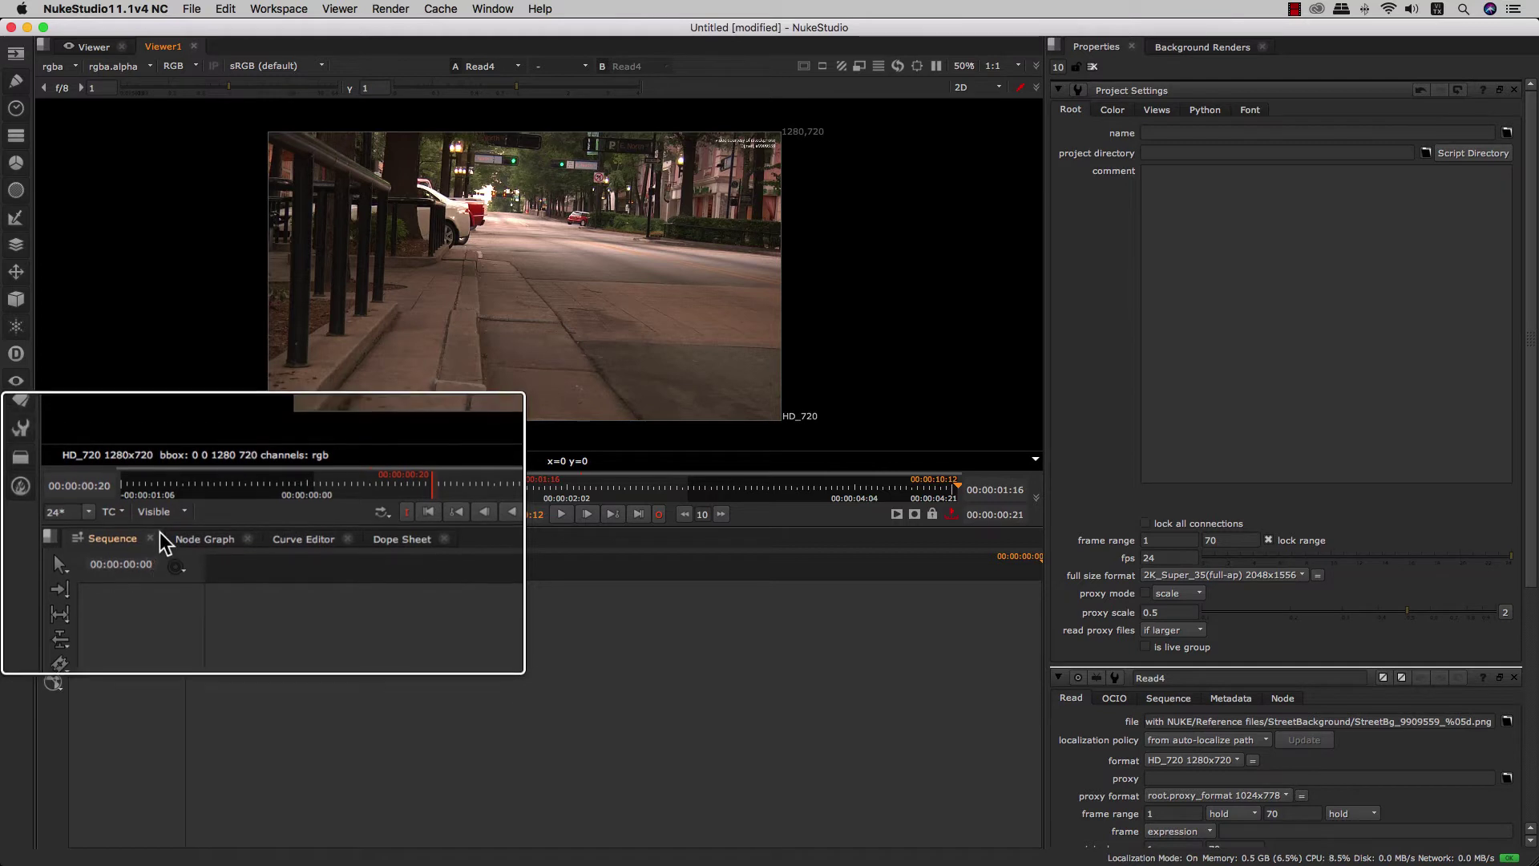
pyautogui.click(162, 517)
pyautogui.click(160, 530)
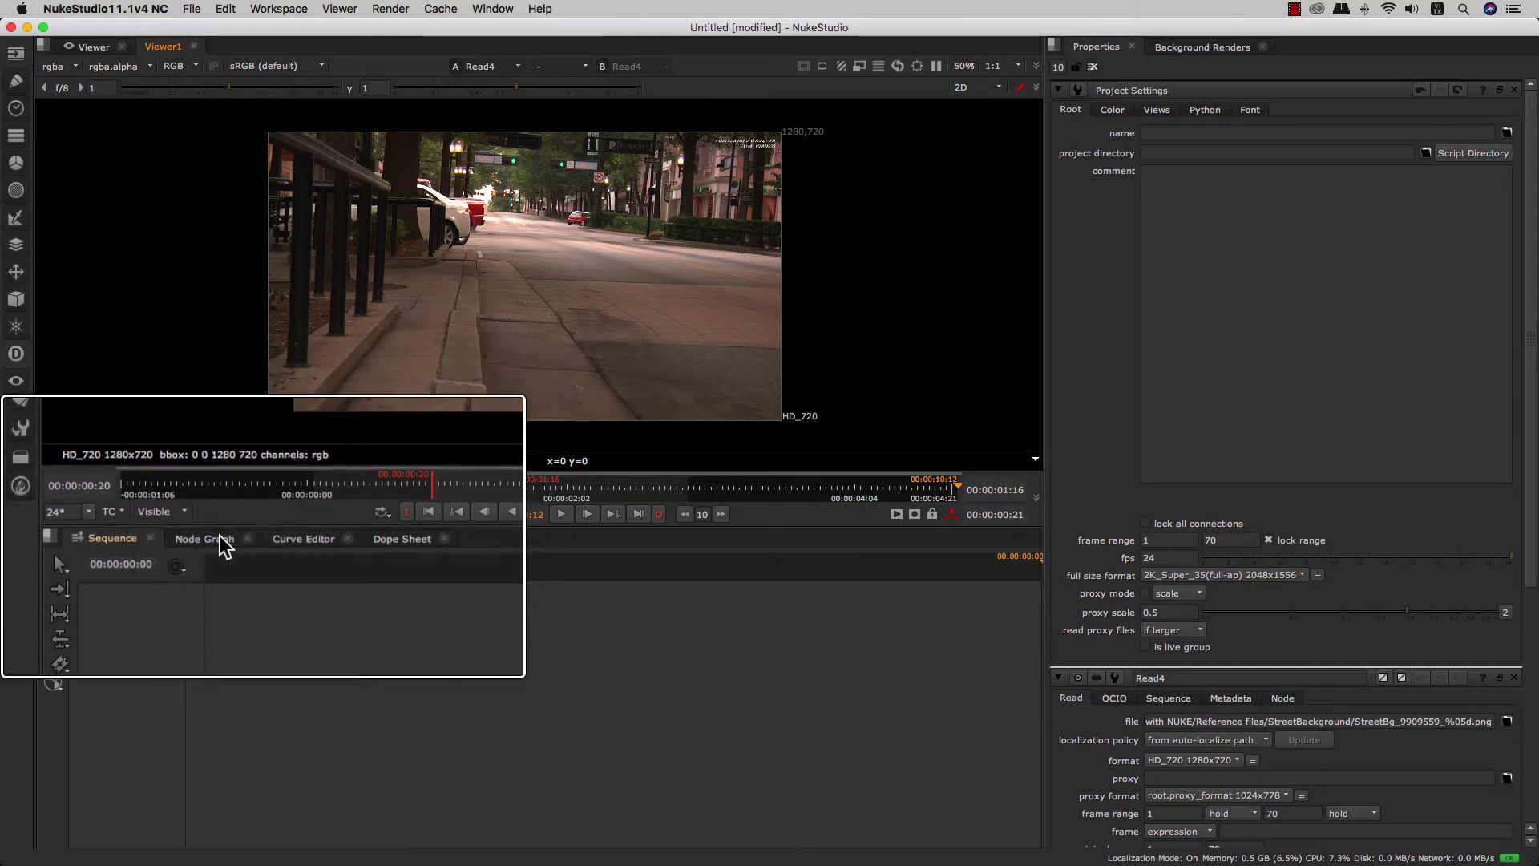
# Go back to the node graph and set the viewer's time display to TF (Timeline Frames).
pyautogui.click(210, 539)
pyautogui.click(115, 513)
pyautogui.click(142, 540)
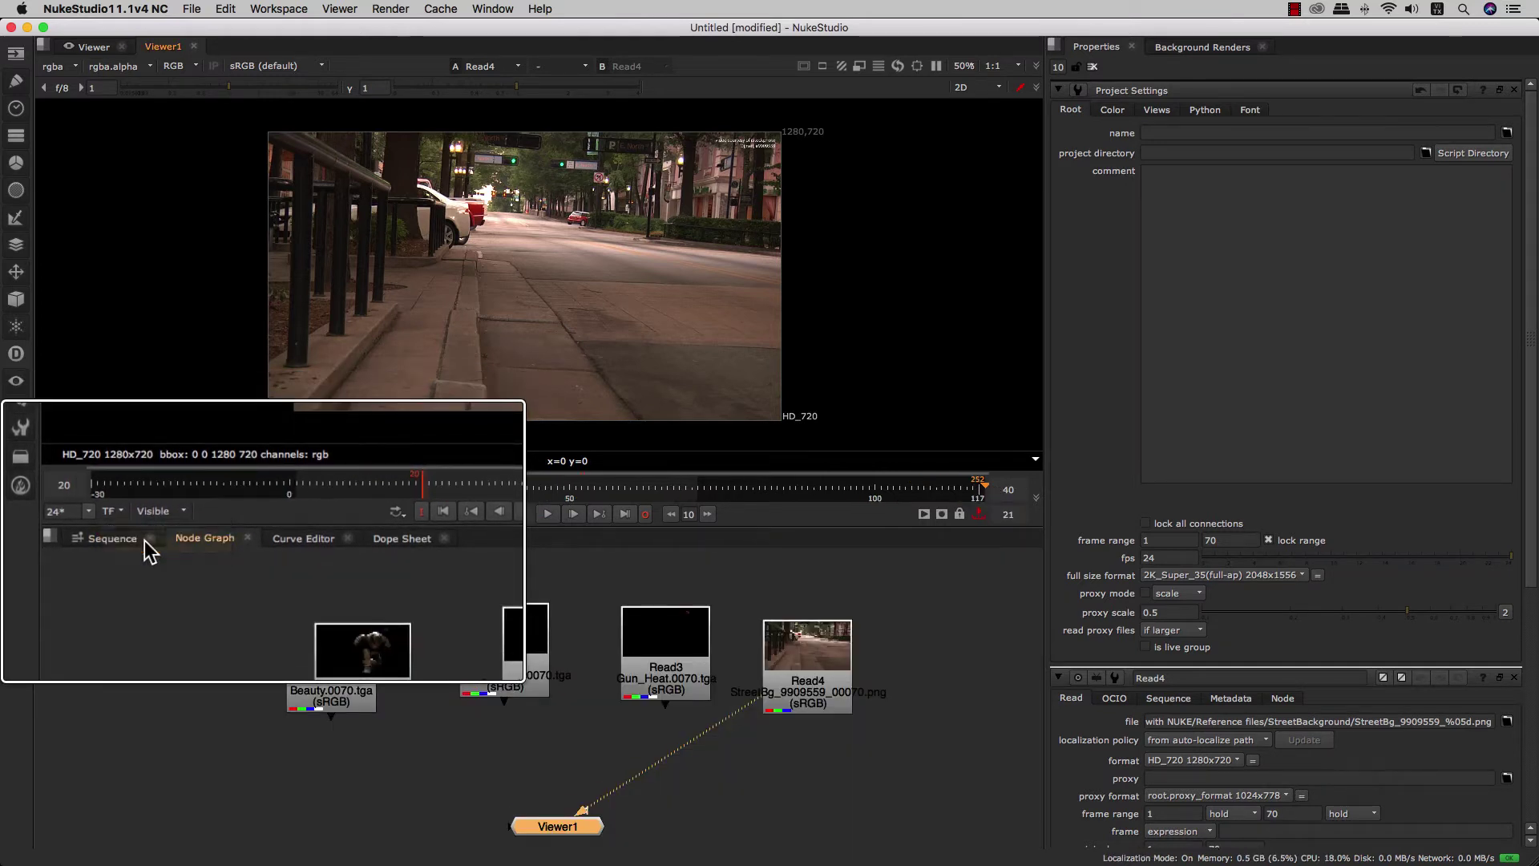
# Look through the playback frame rates available for the viewer and close the list.
pyautogui.click(85, 516)
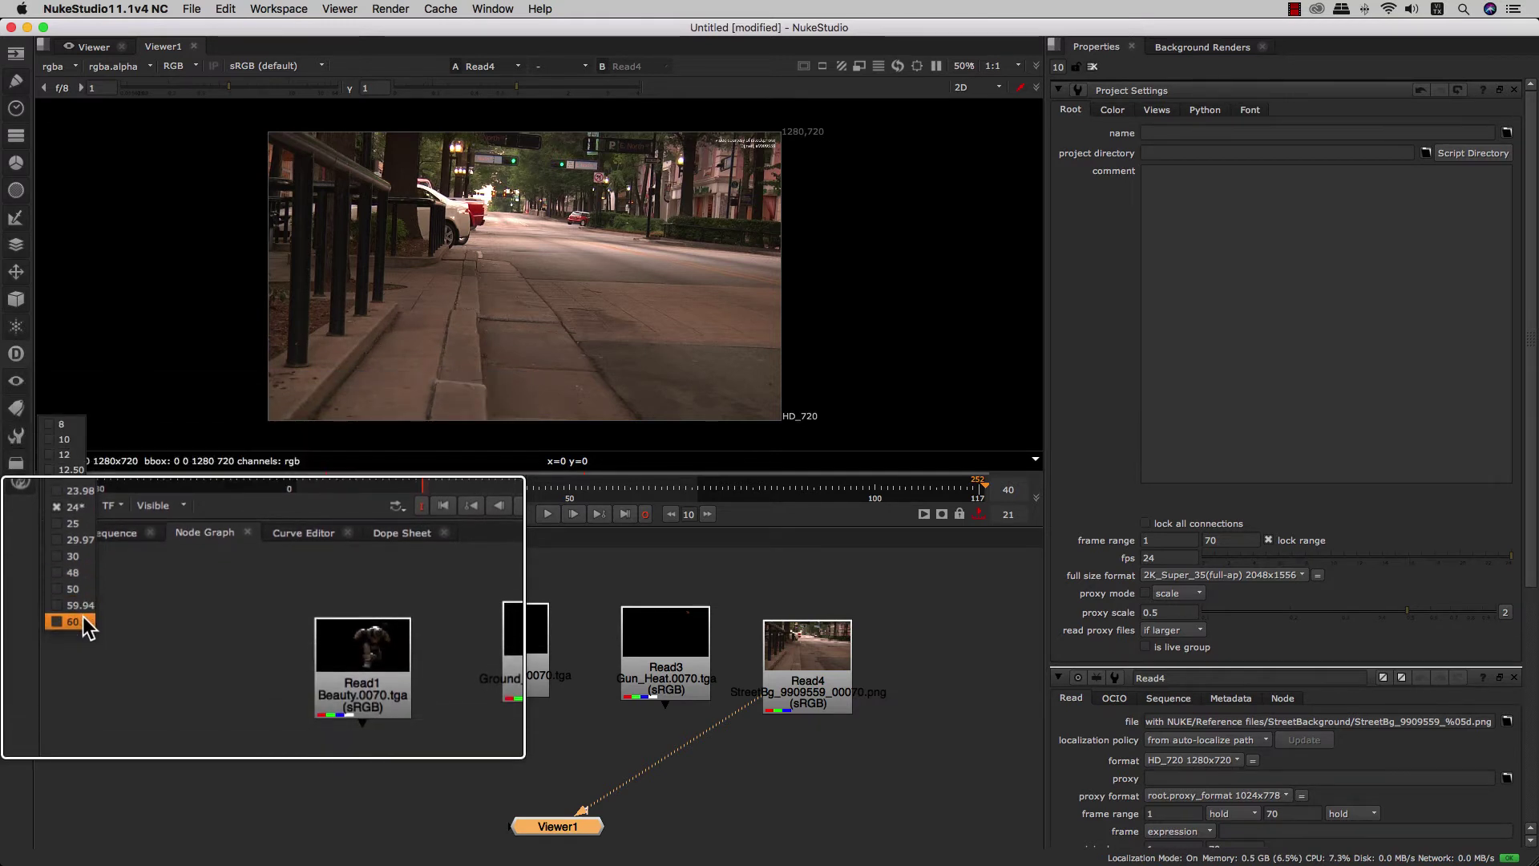
pyautogui.press('Escape')
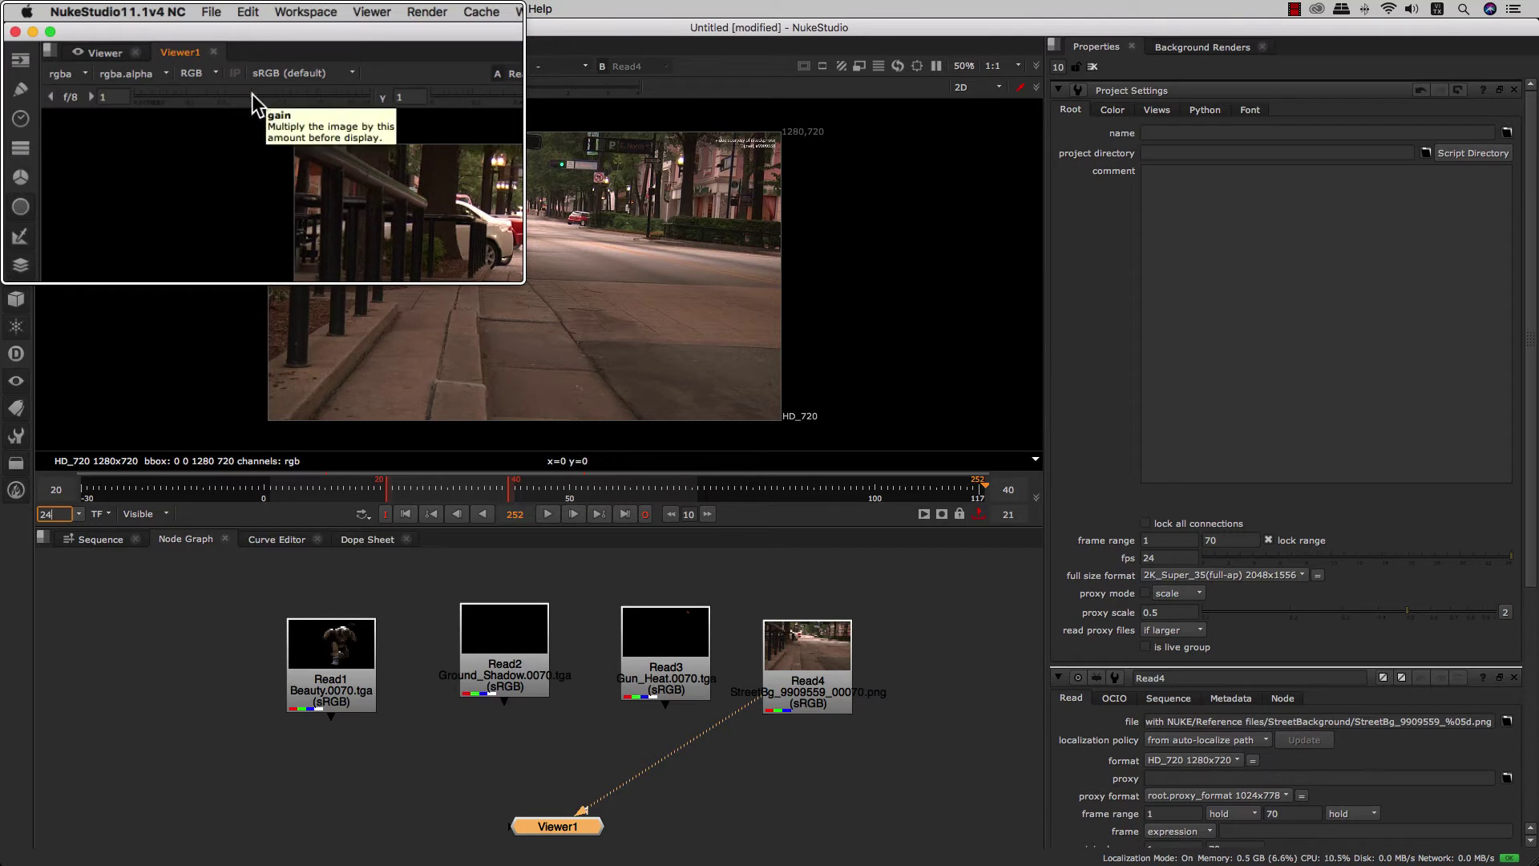
# Raise the viewer gain to 2.6 and up to about 8.5, and bring it back down to about 2.1.
pyautogui.moveTo(251, 93); pyautogui.dragTo(433, 225)
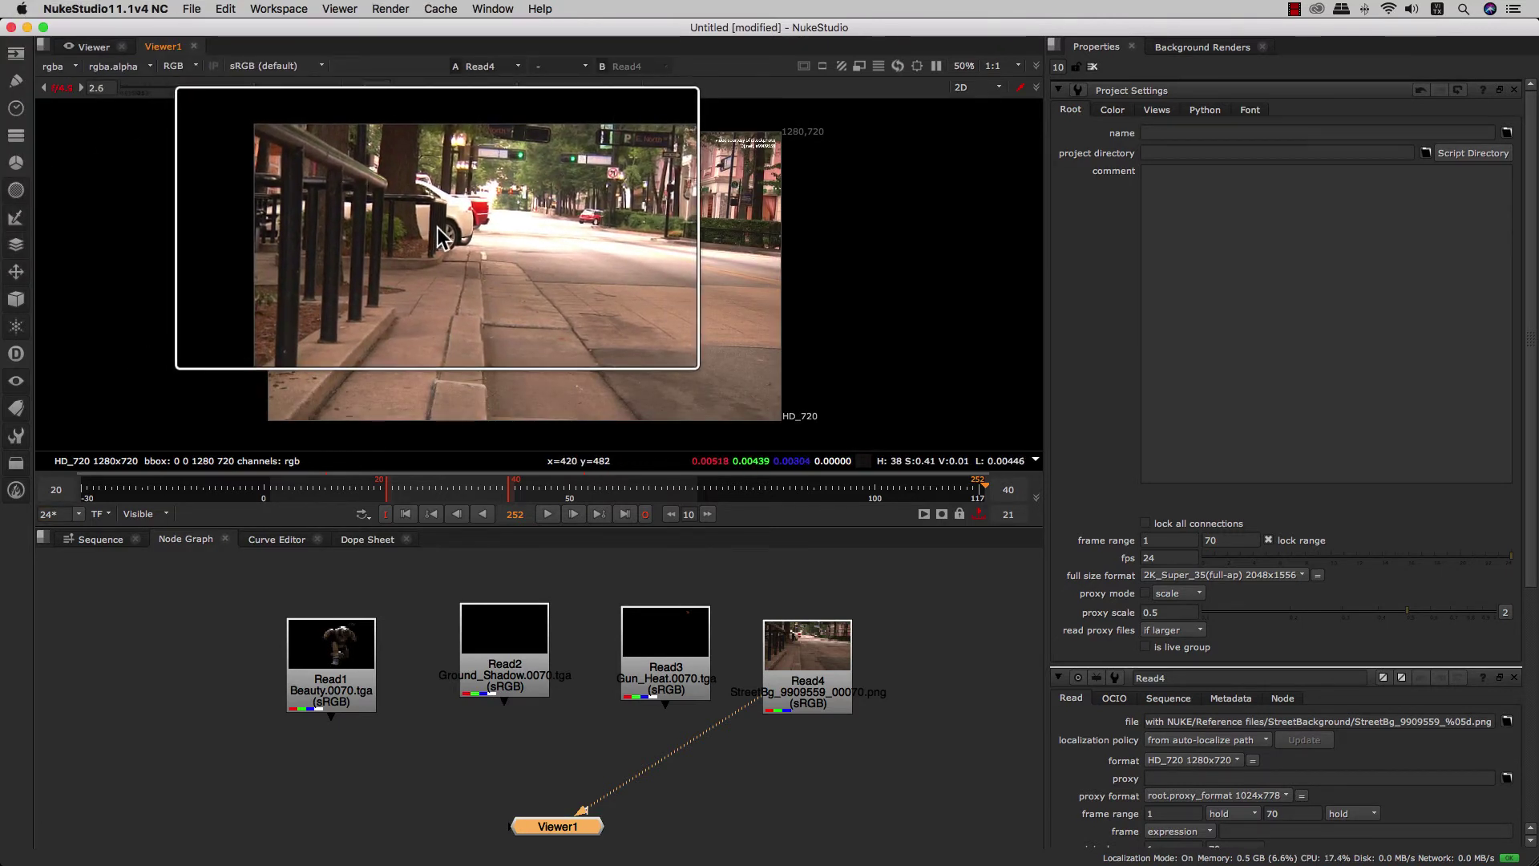
pyautogui.moveTo(263, 96); pyautogui.dragTo(285, 96)
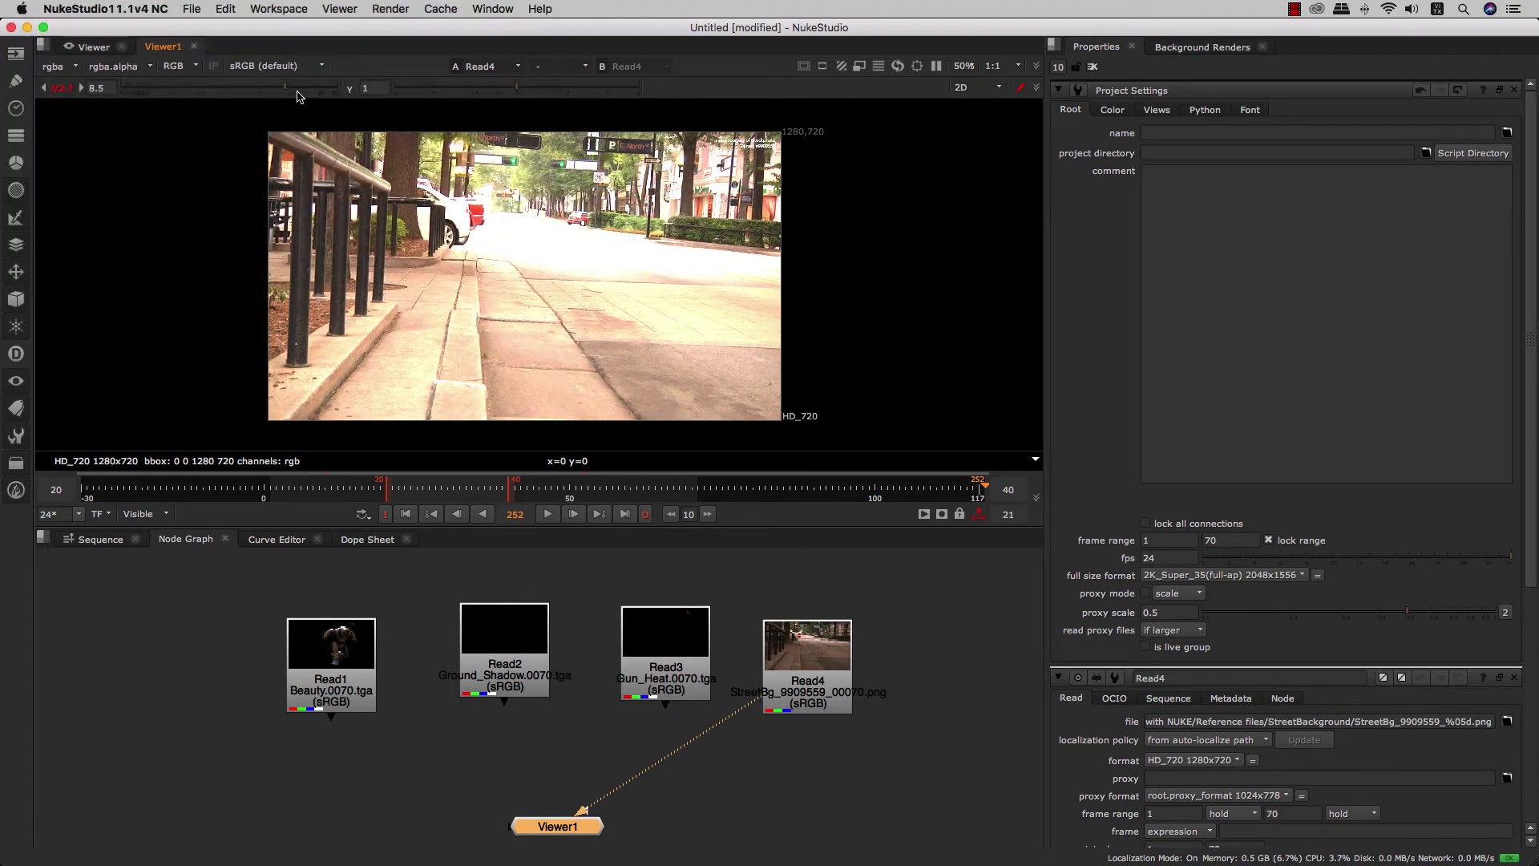
pyautogui.moveTo(286, 90); pyautogui.dragTo(247, 90)
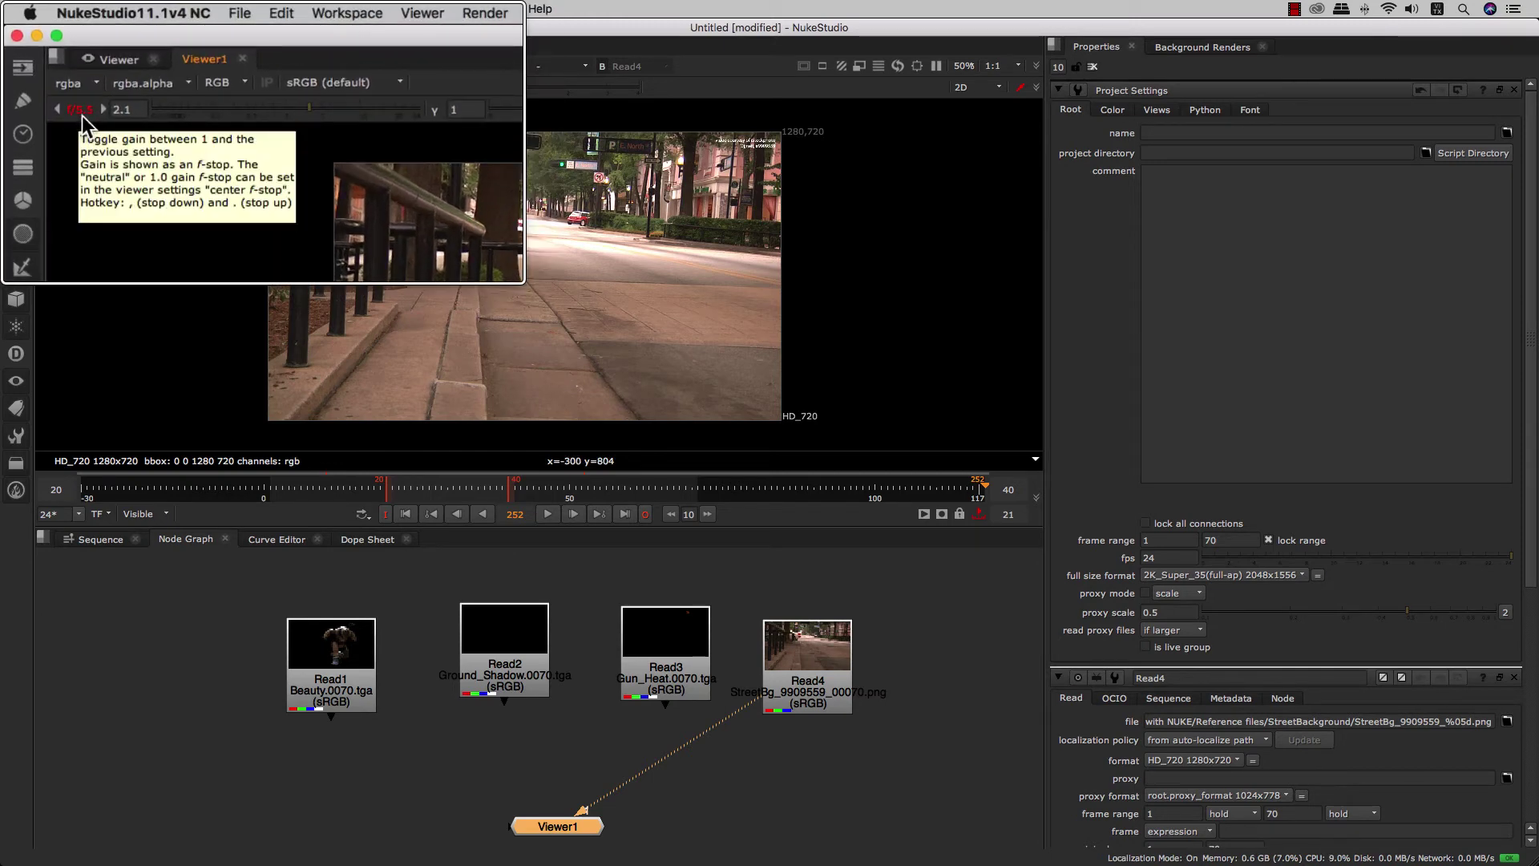
# Vary the viewer gain to 9.5 and 2.2 and reset it to 1, and lower gamma to 0.43 and return it to 1.
pyautogui.moveTo(248, 89); pyautogui.dragTo(286, 90)
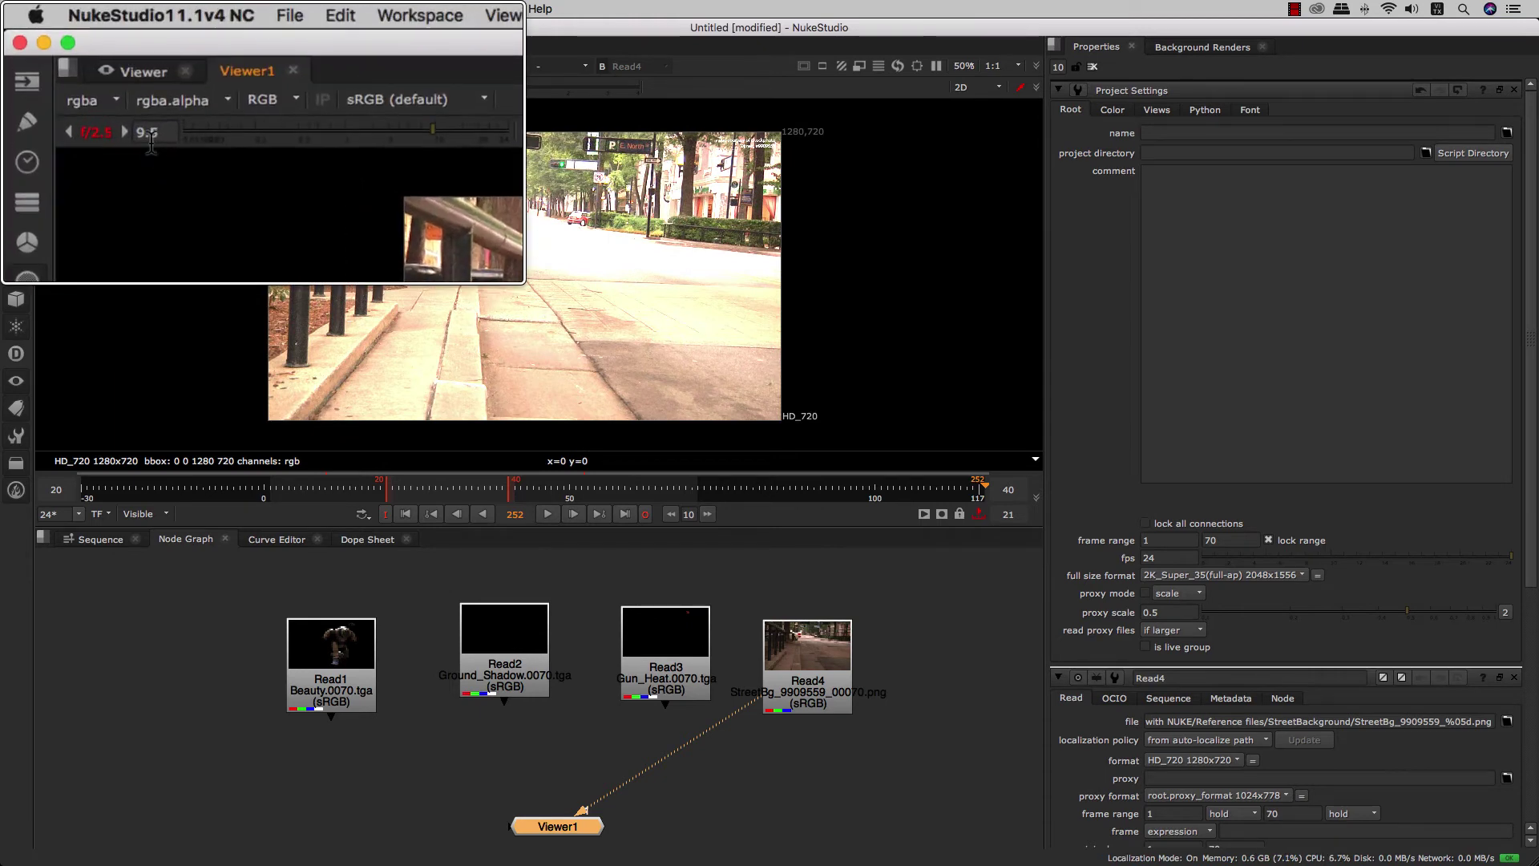
pyautogui.moveTo(150, 89); pyautogui.dragTo(249, 90)
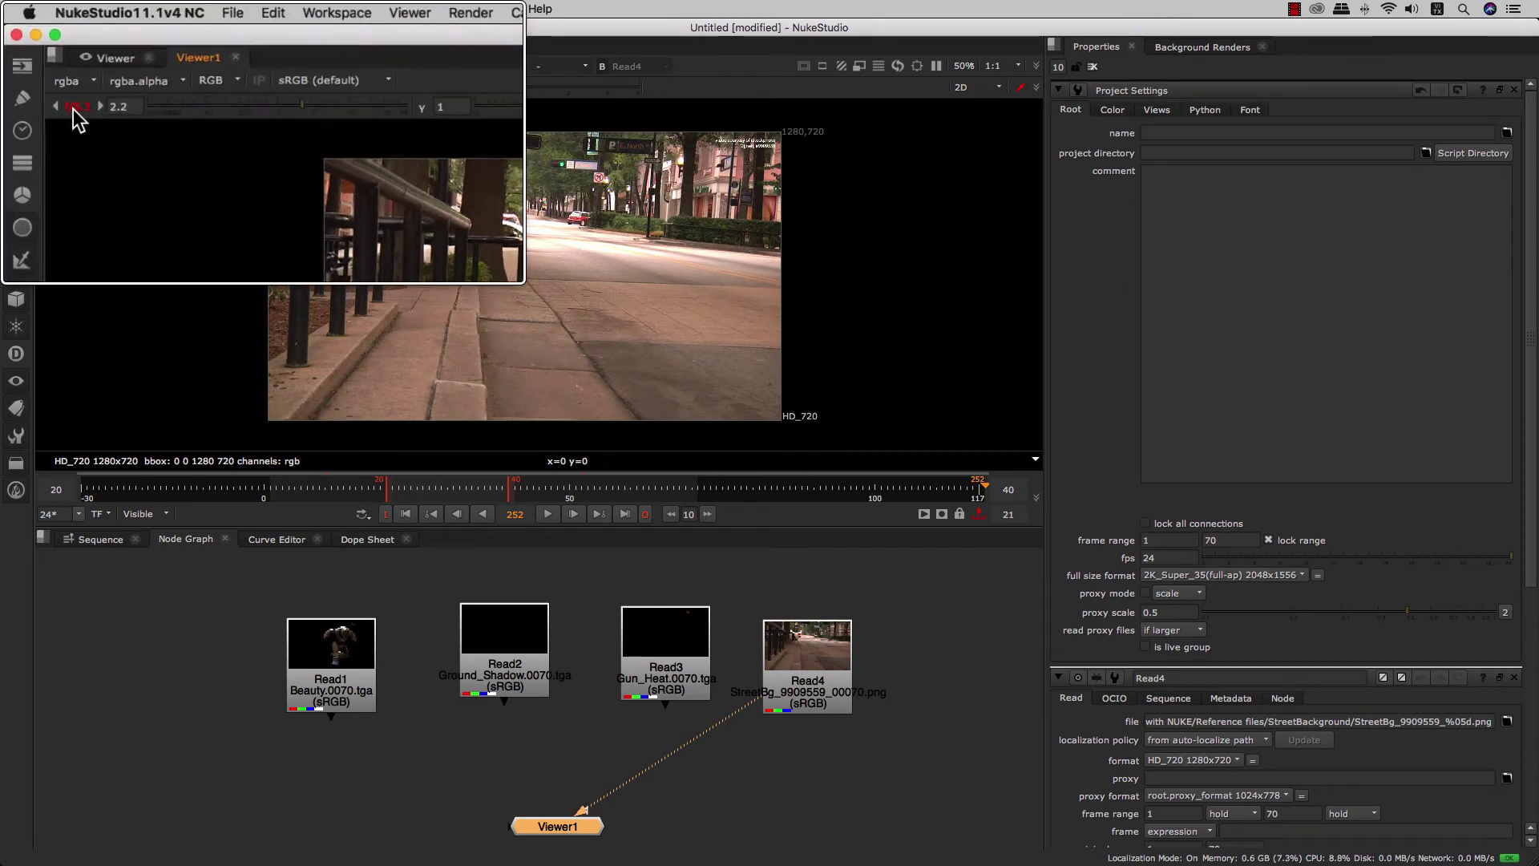
pyautogui.click(63, 90)
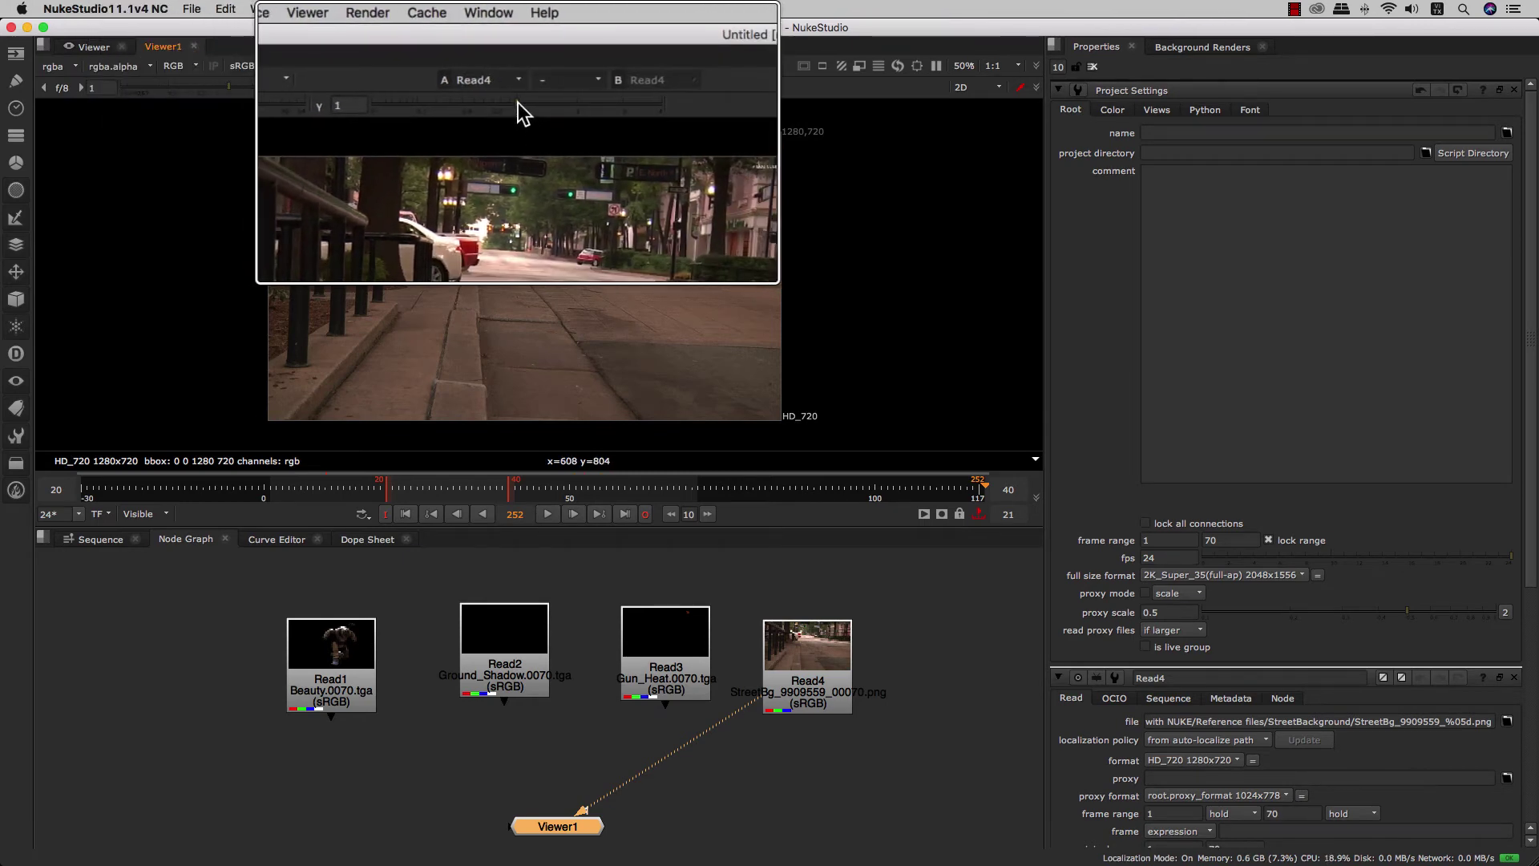
pyautogui.moveTo(518, 103); pyautogui.dragTo(367, 113)
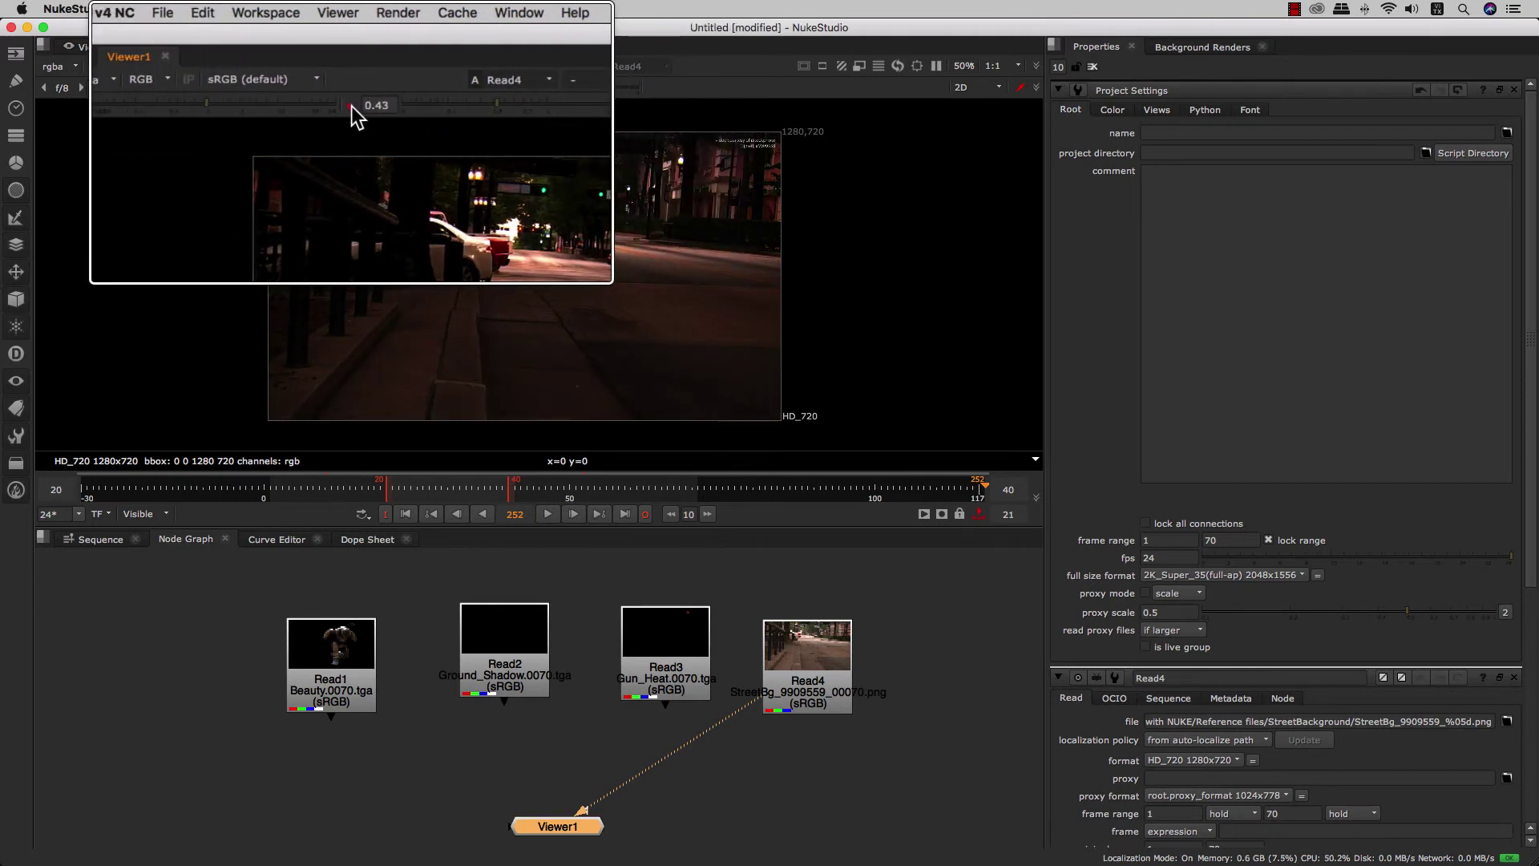
pyautogui.click(351, 107)
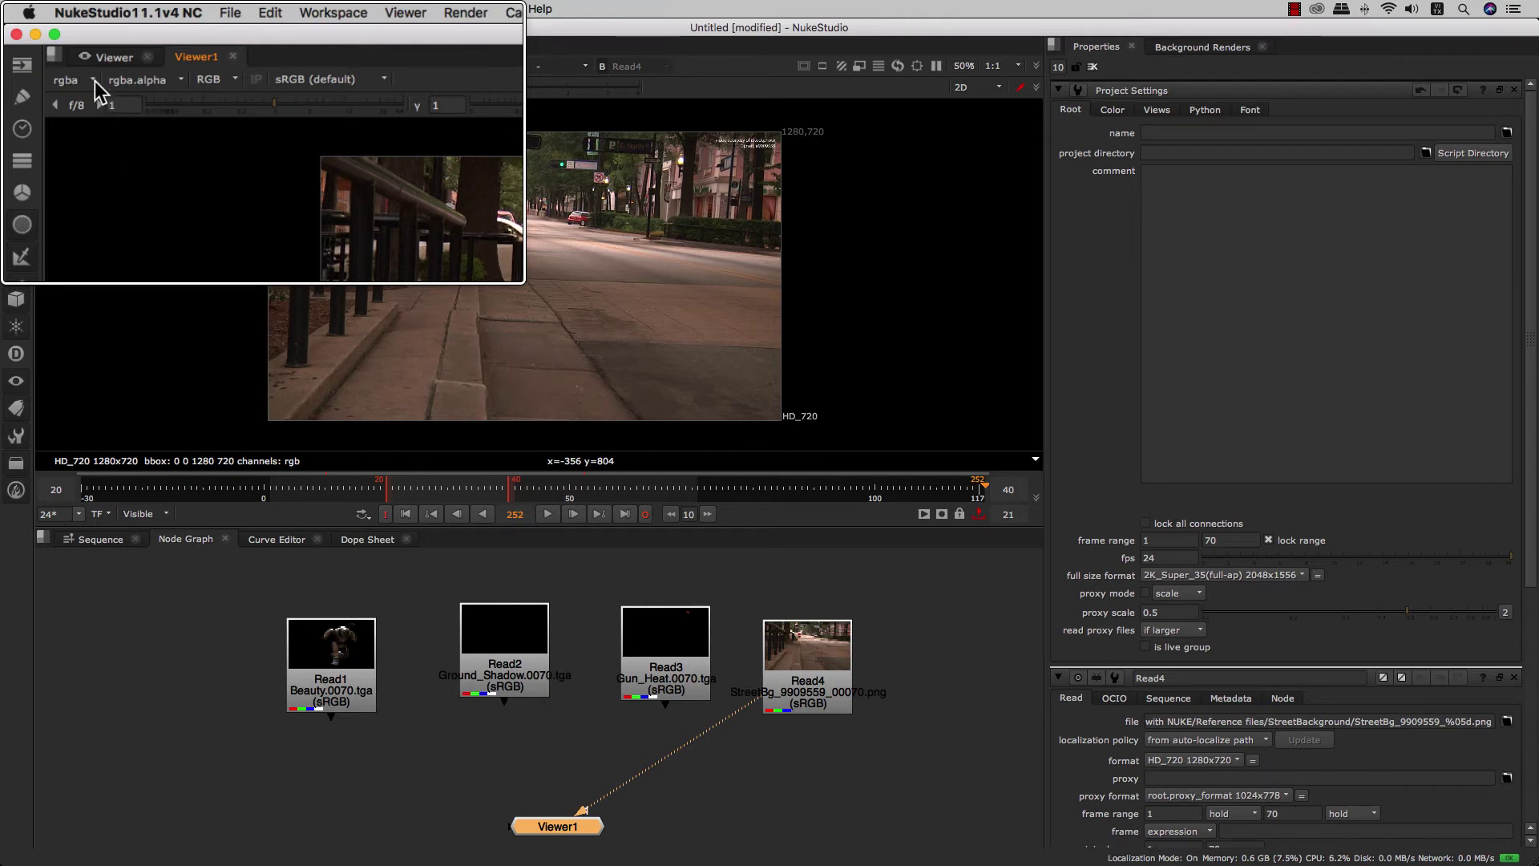
# Look through the viewer's channel layers and colour display processes, keeping rgba and sRGB (default).
pyautogui.click(94, 80)
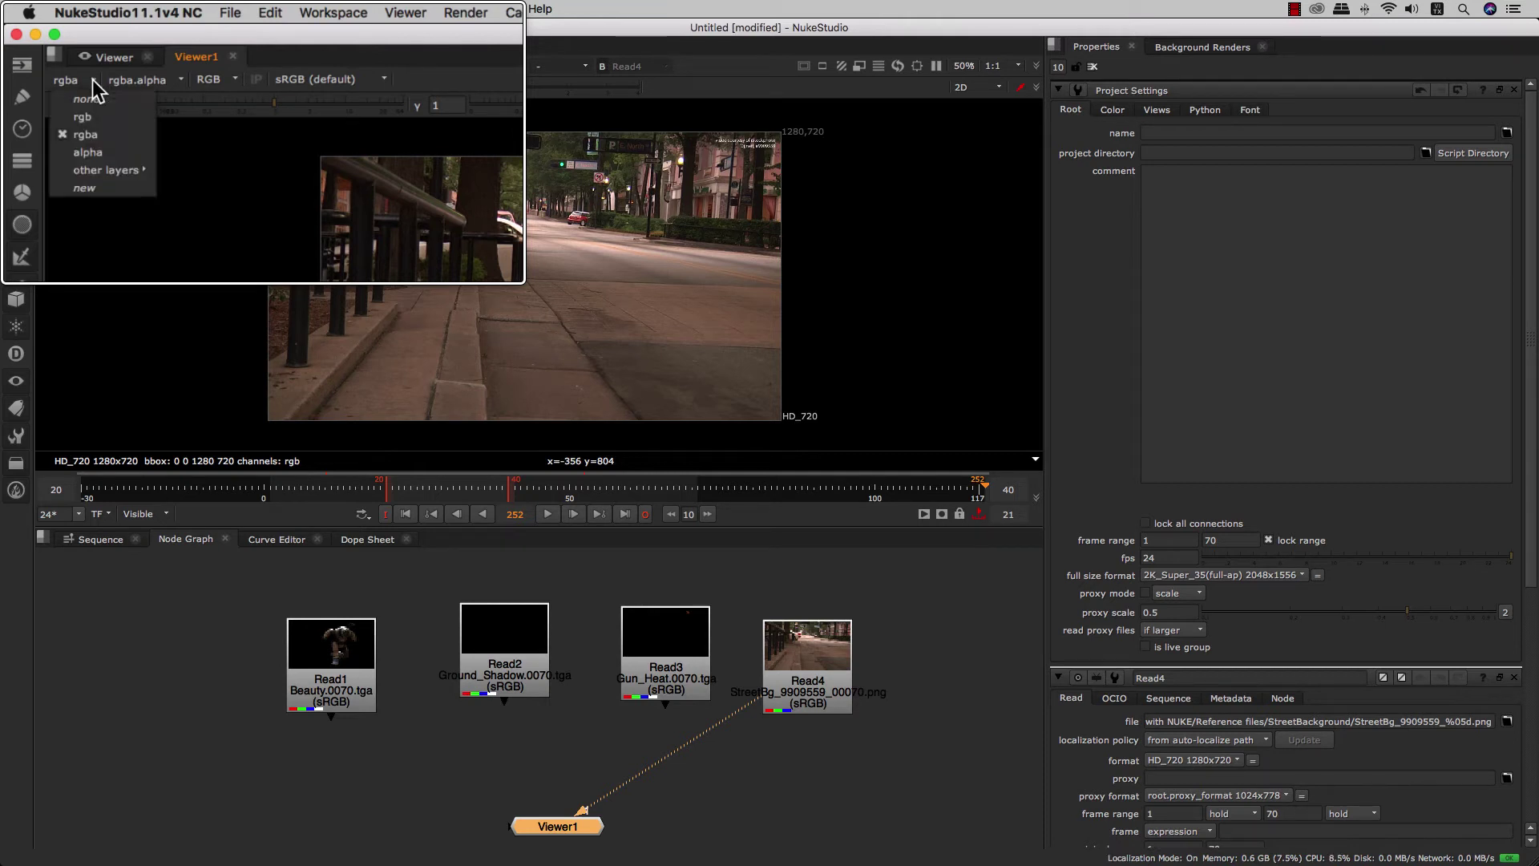
pyautogui.click(112, 135)
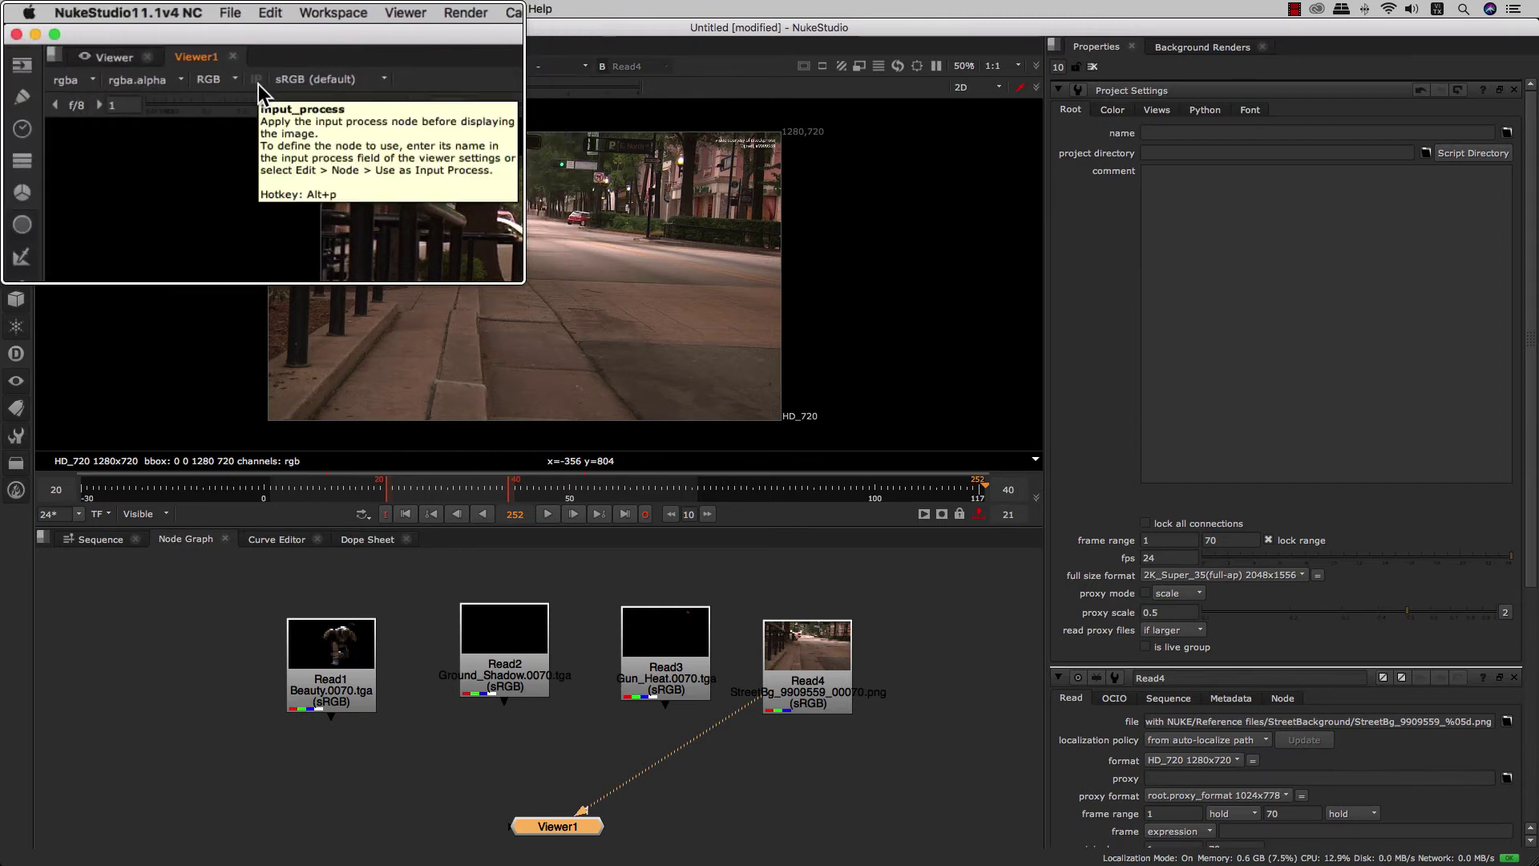
pyautogui.click(282, 80)
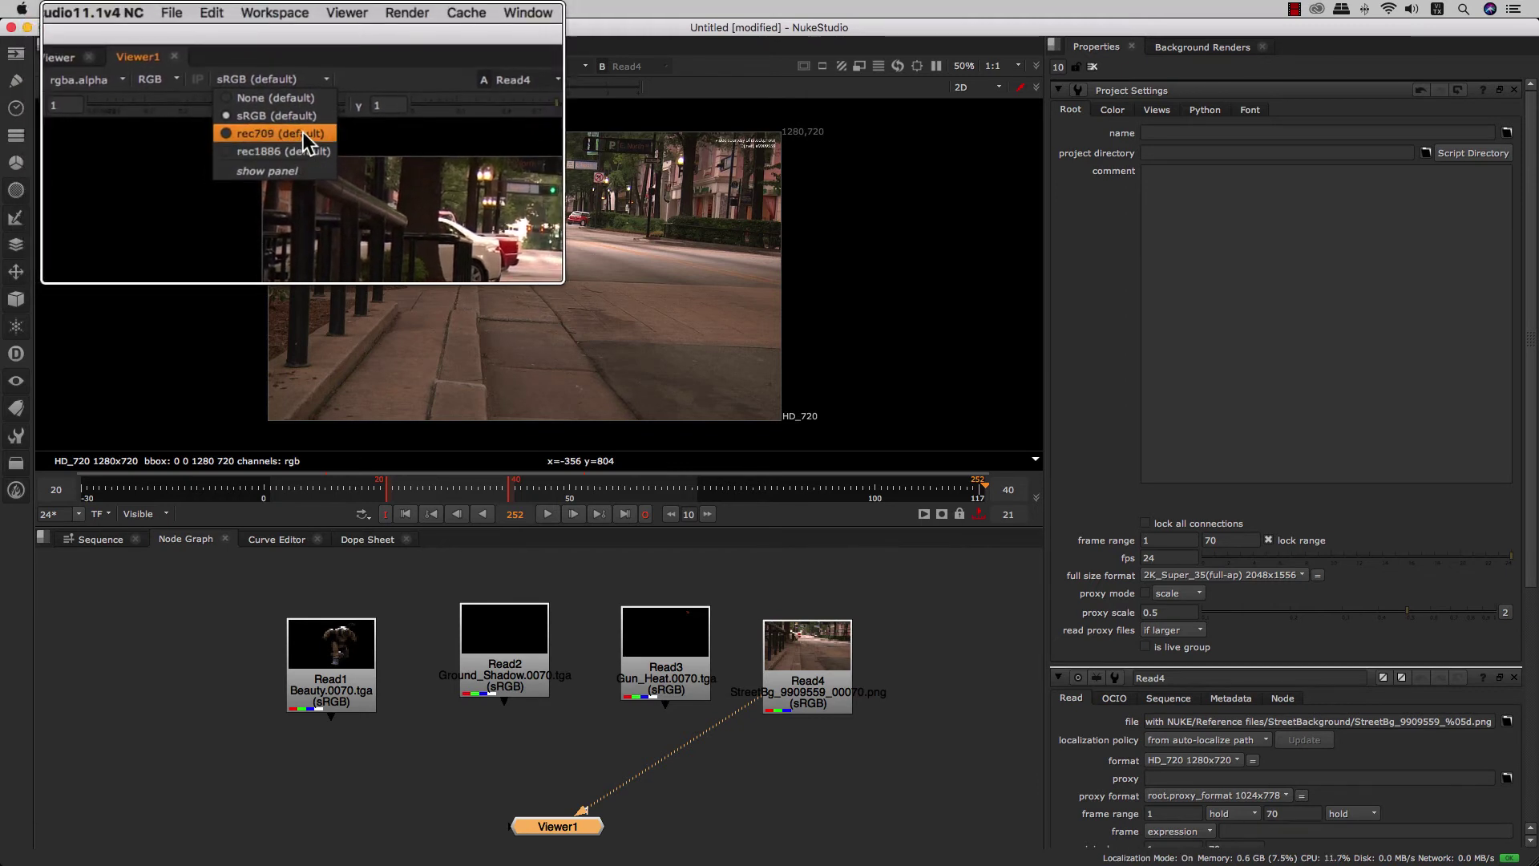
pyautogui.click(329, 117)
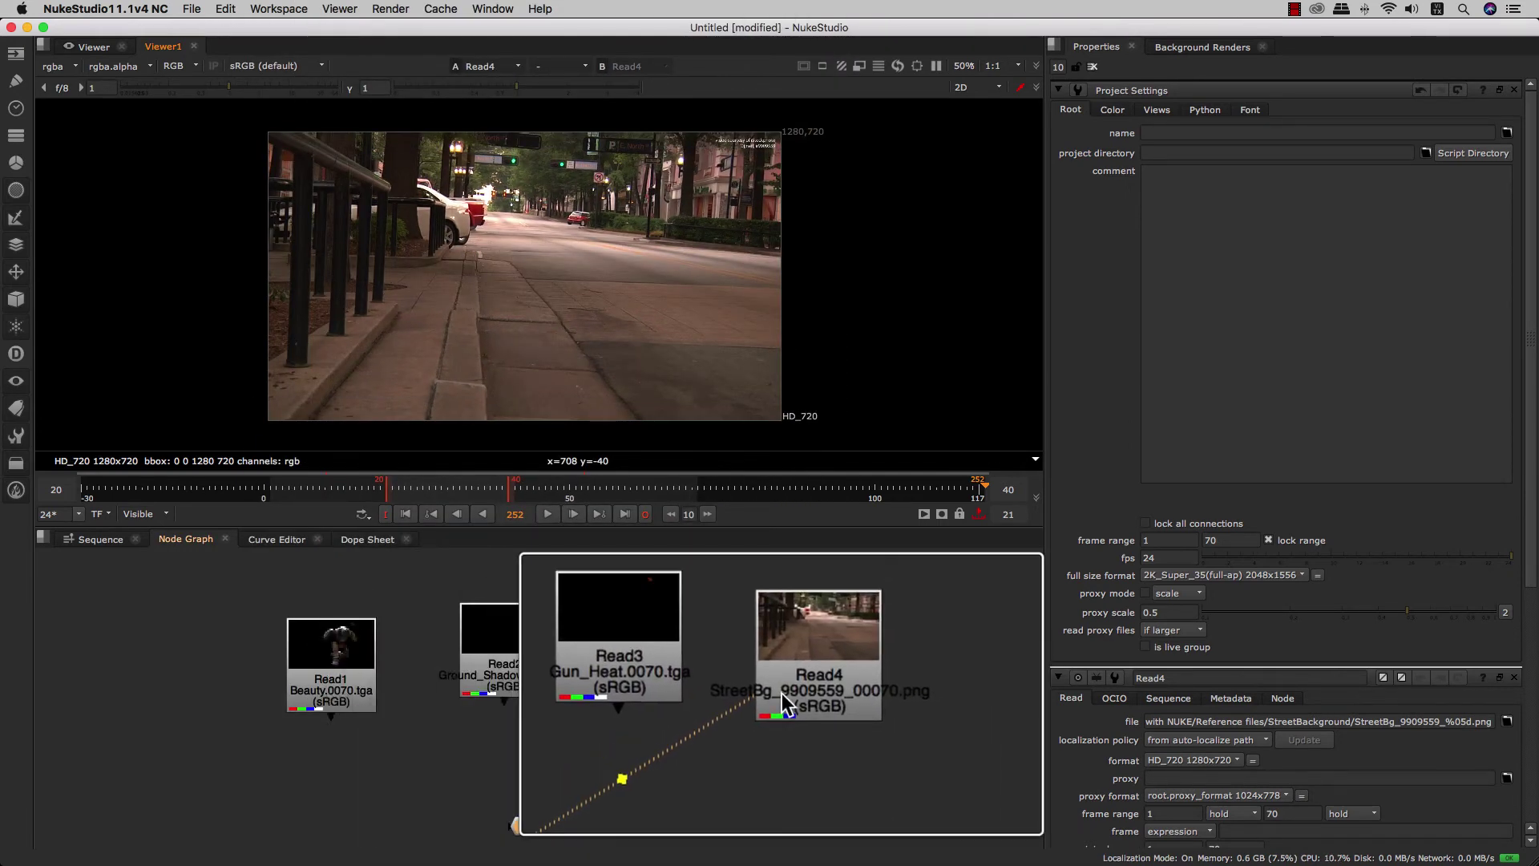
# Connect Read1 to Viewer1 as a second input, and switch the A input to Read4 and back to Read1.
pyautogui.click(363, 691)
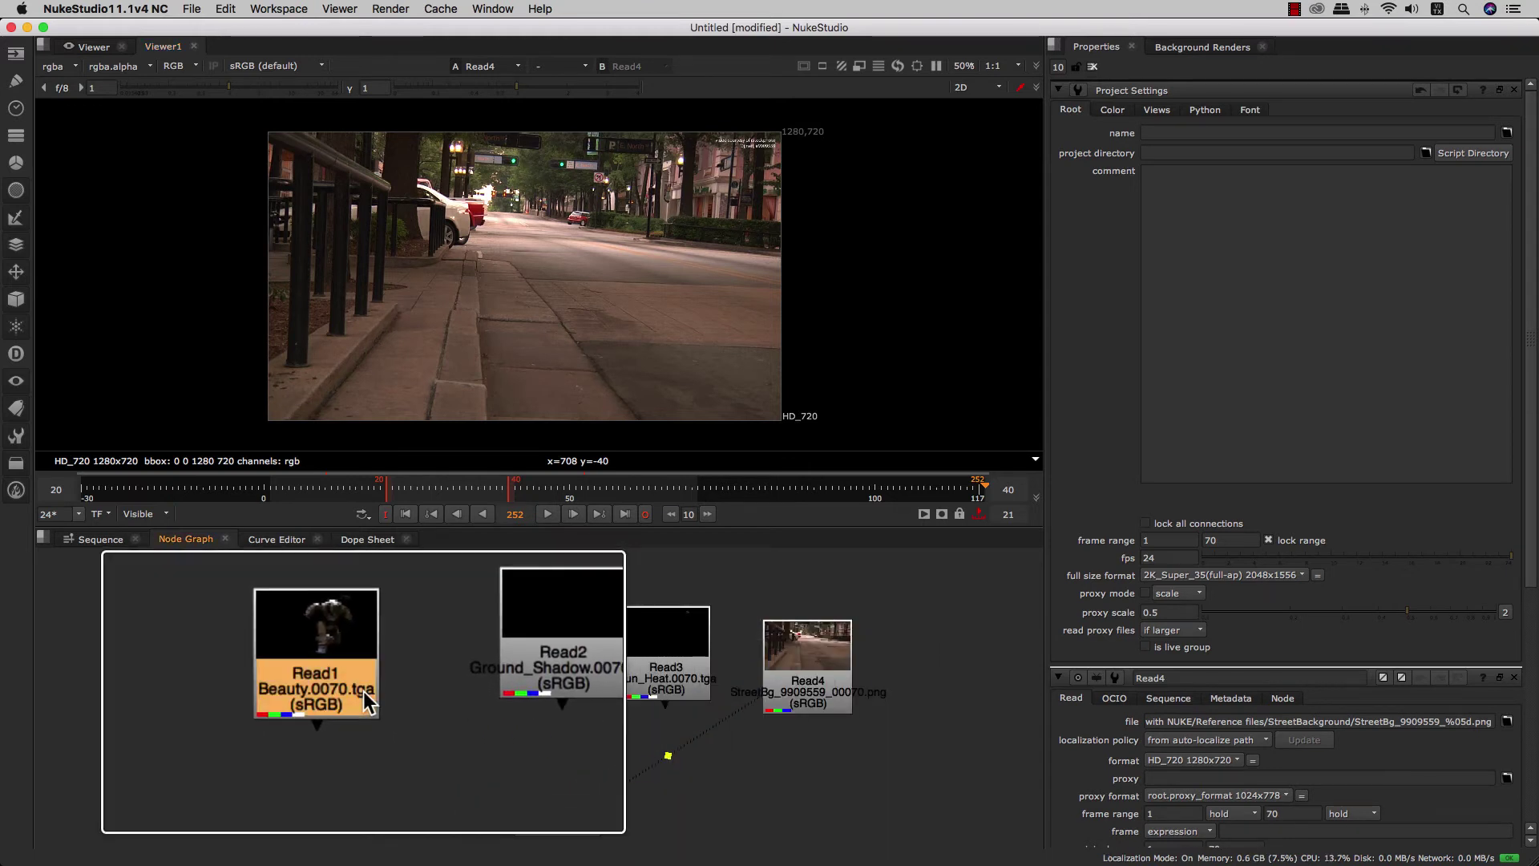
pyautogui.press('1')
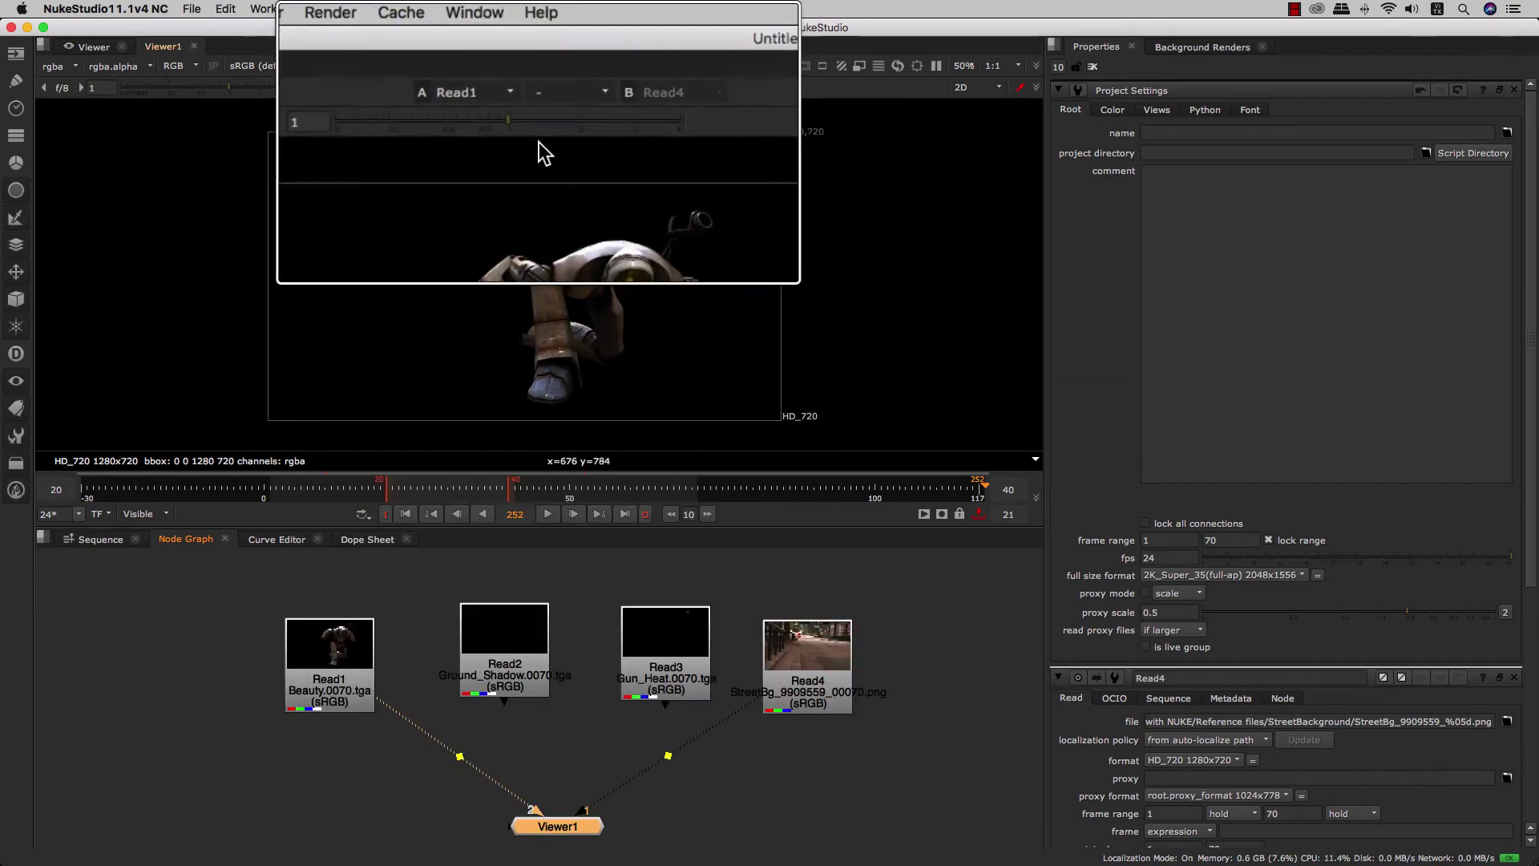
pyautogui.click(513, 93)
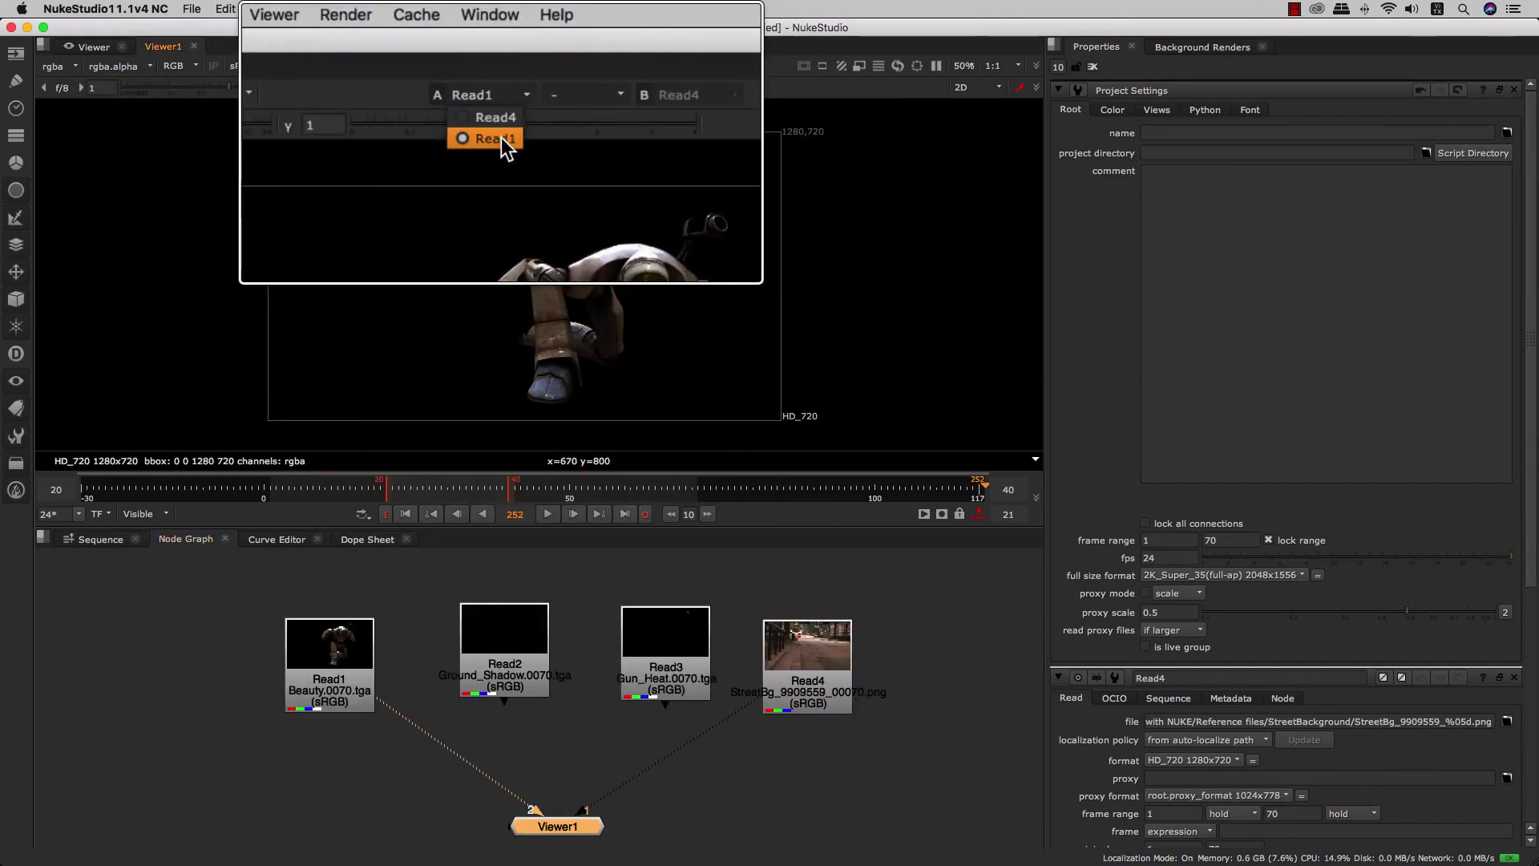
pyautogui.click(498, 120)
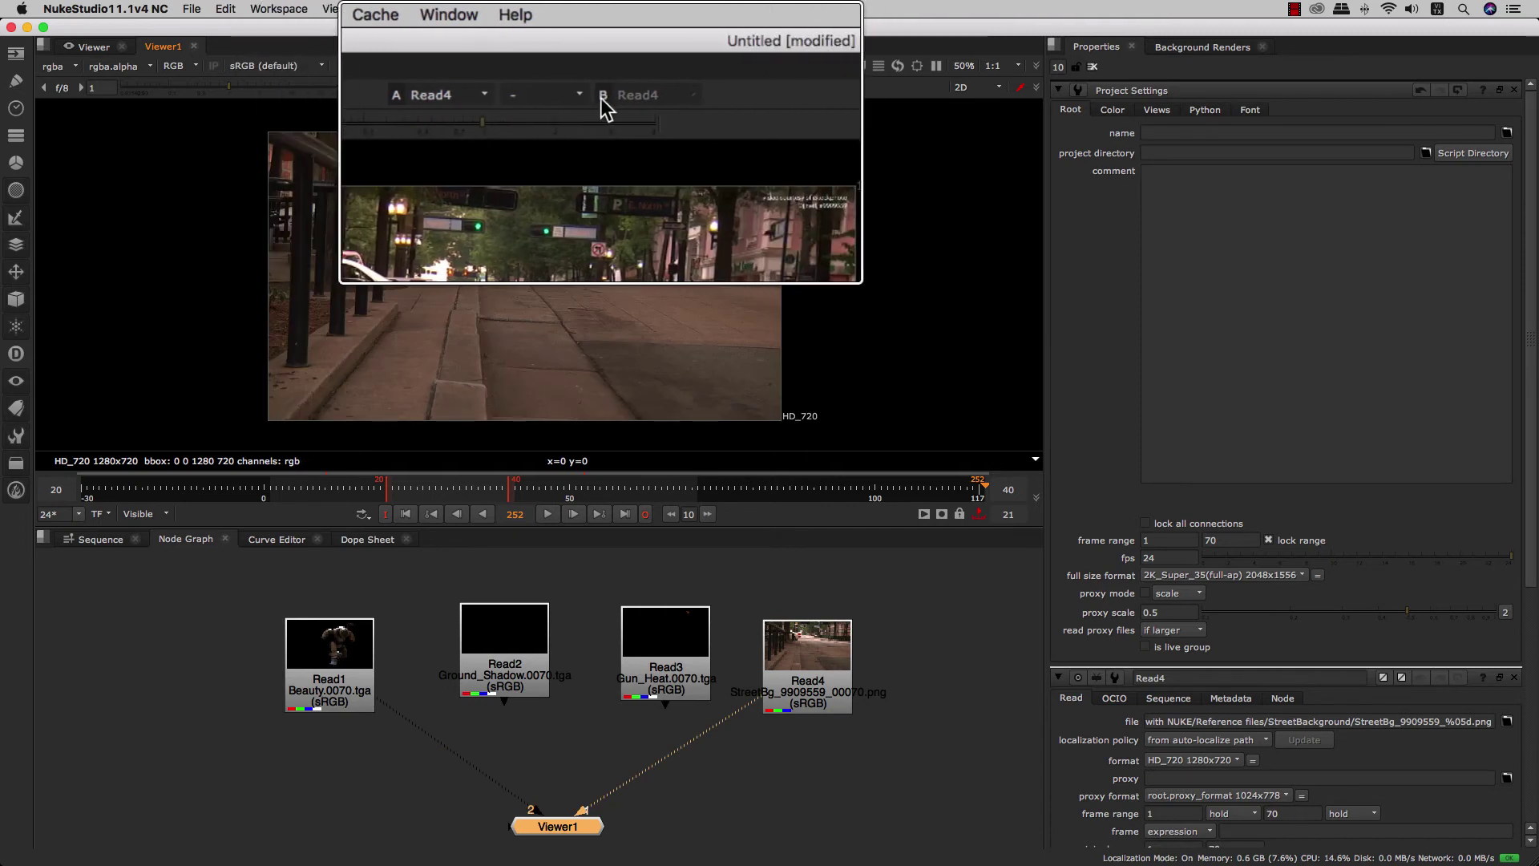
pyautogui.click(519, 96)
pyautogui.click(504, 137)
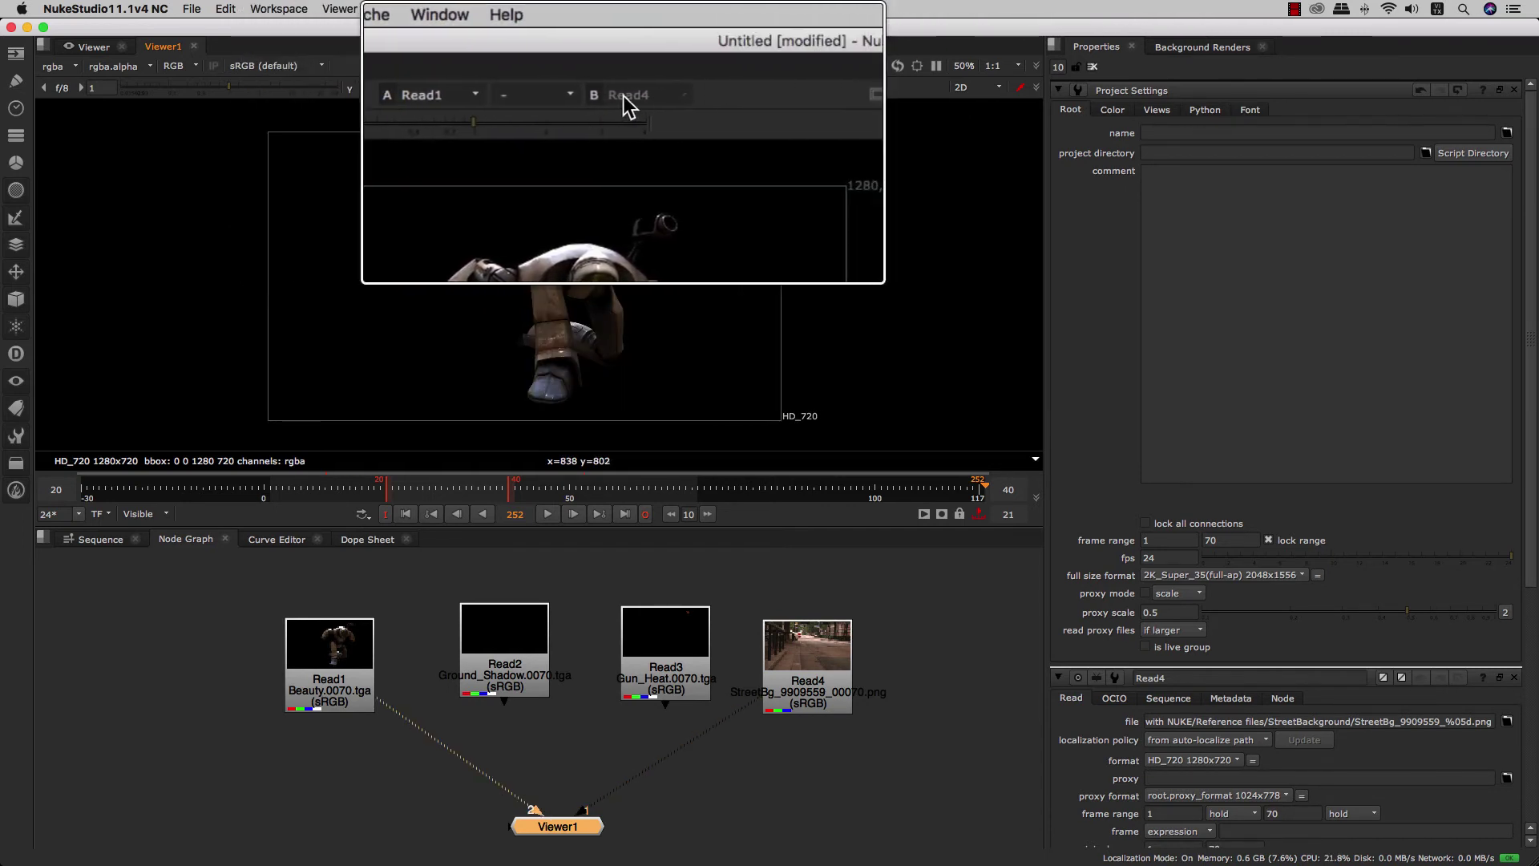
# Compare Read1 against Read4 with a wipe, and change the blend from under to over.
pyautogui.click(589, 96)
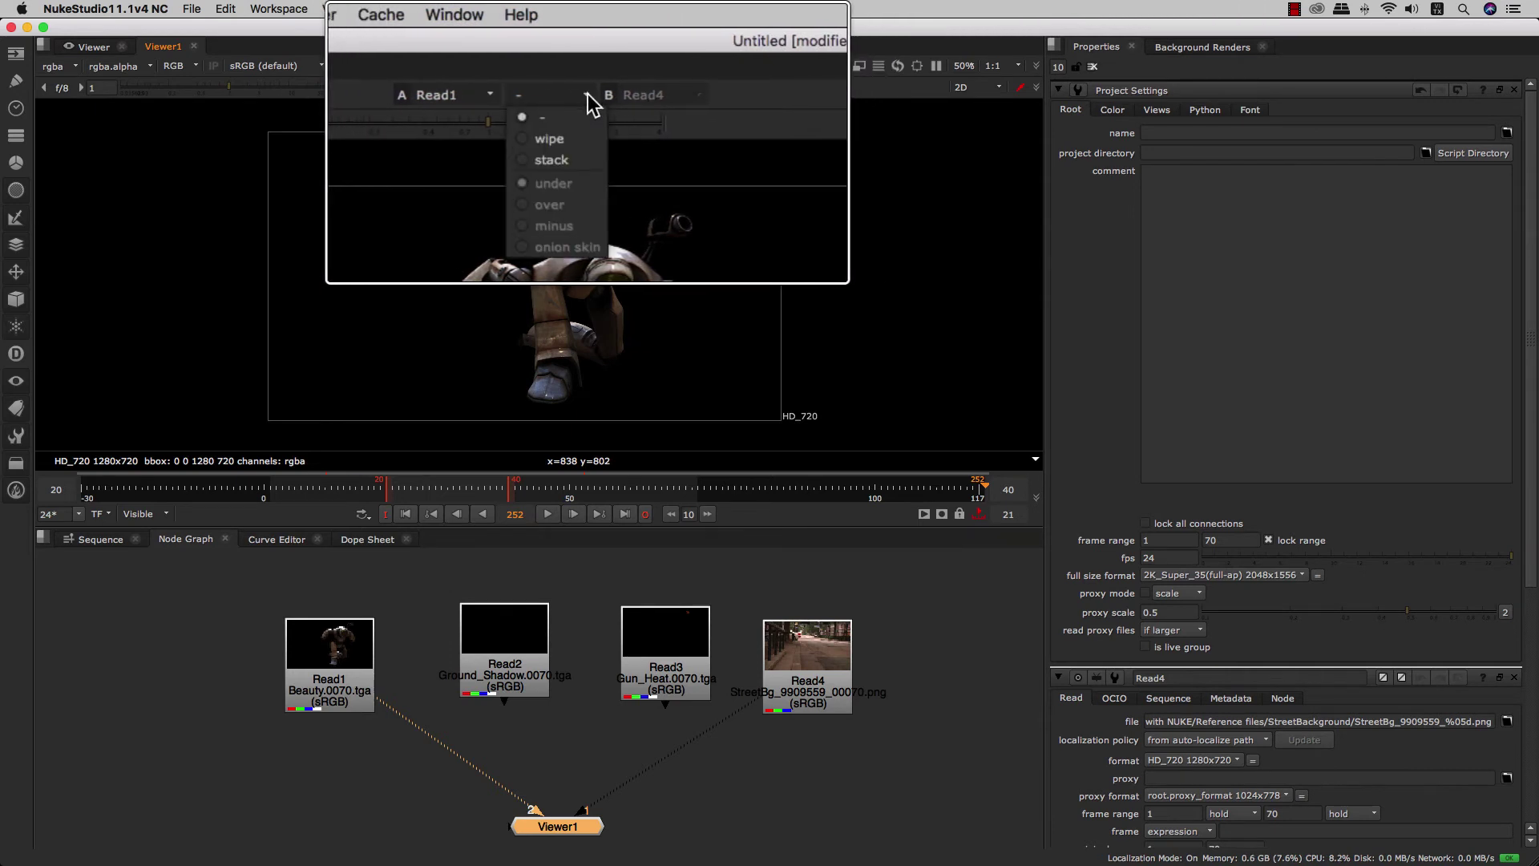
pyautogui.click(571, 142)
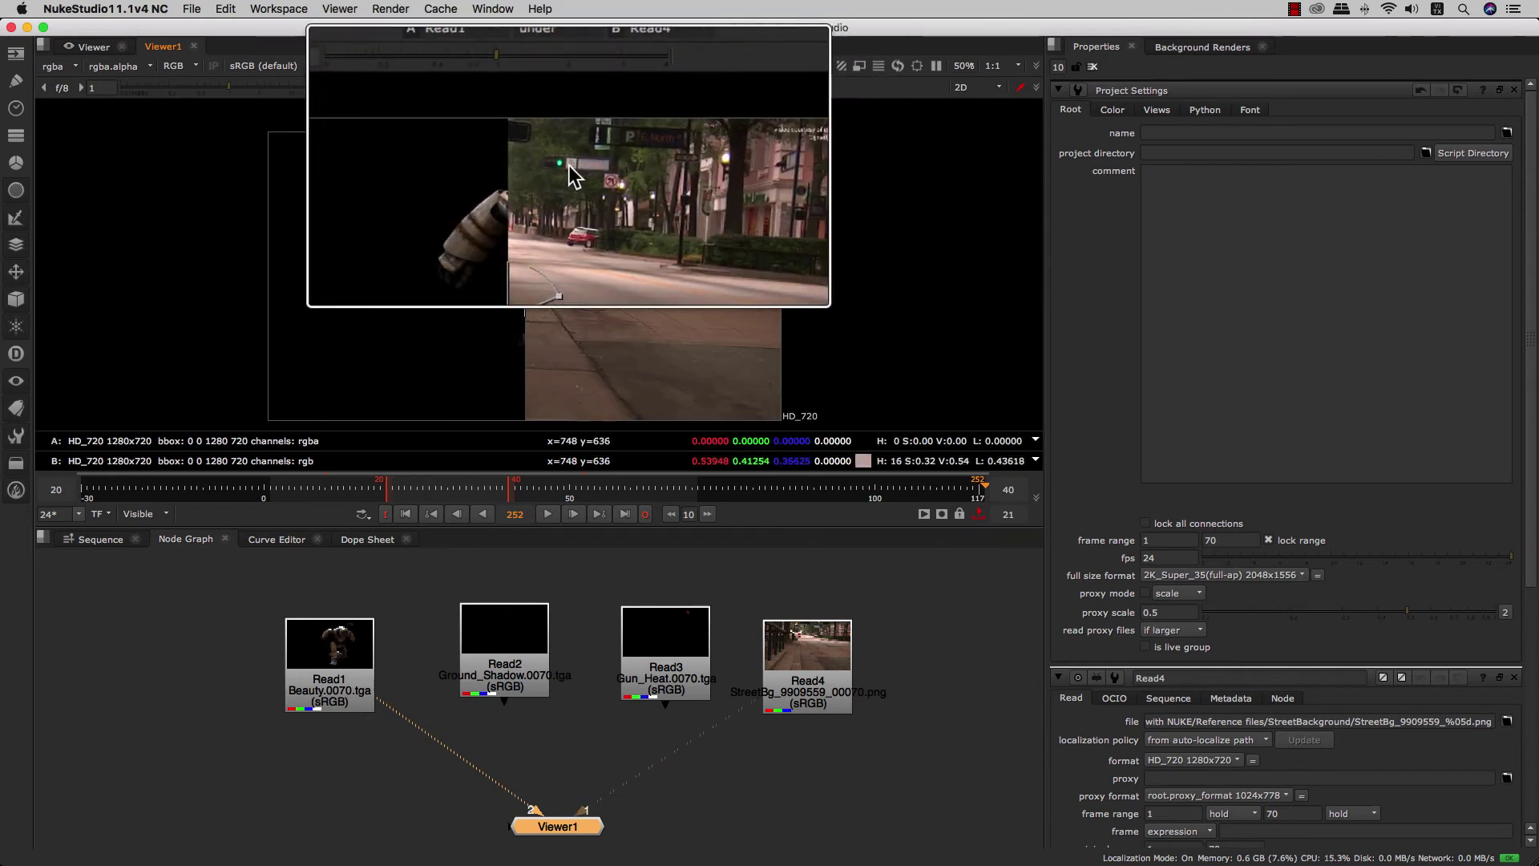
pyautogui.click(574, 127)
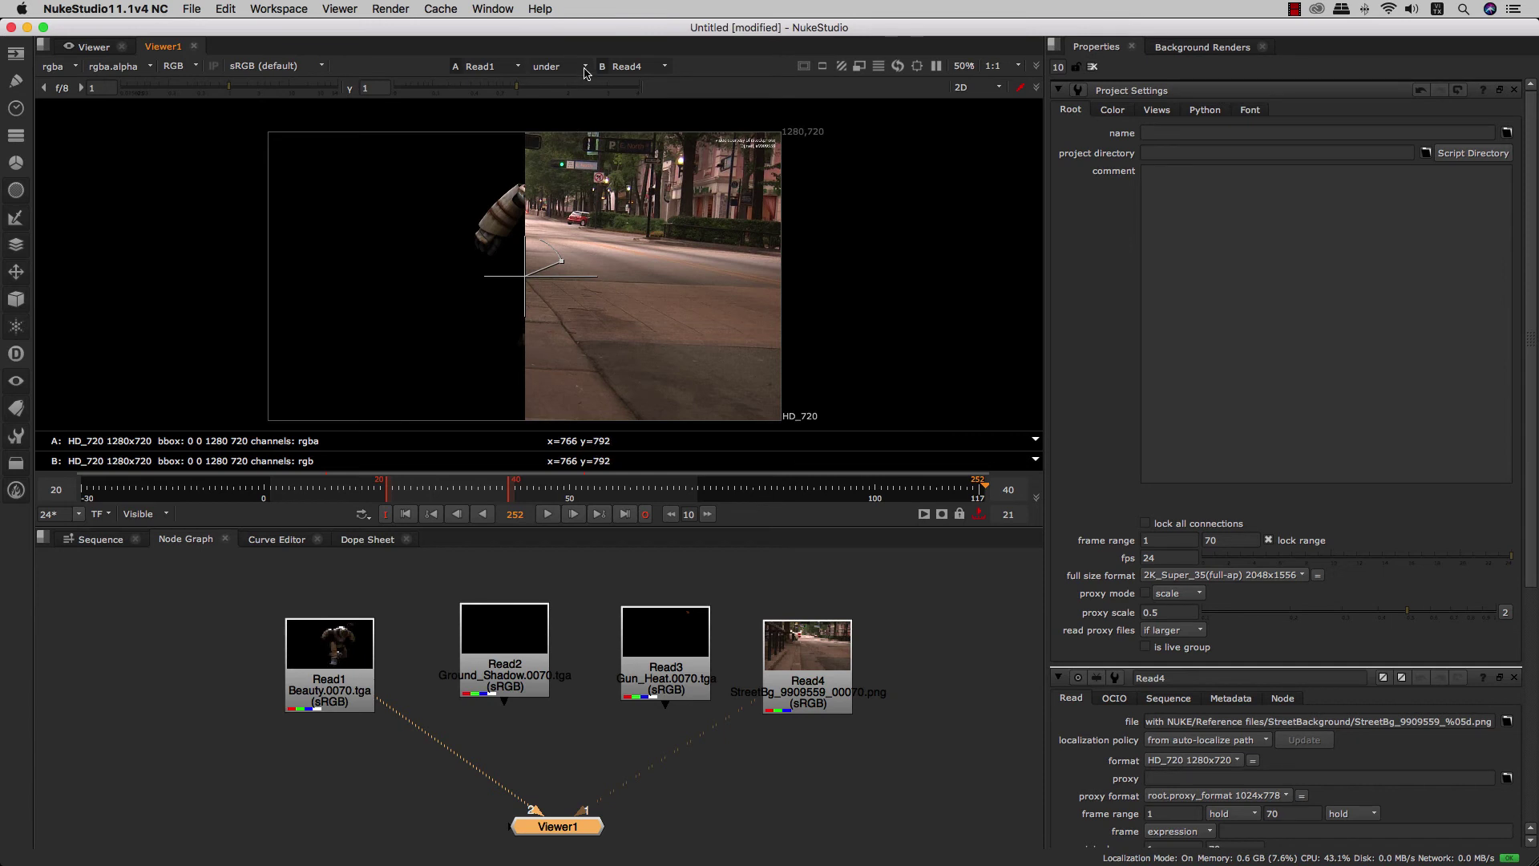
pyautogui.click(587, 72)
pyautogui.click(580, 146)
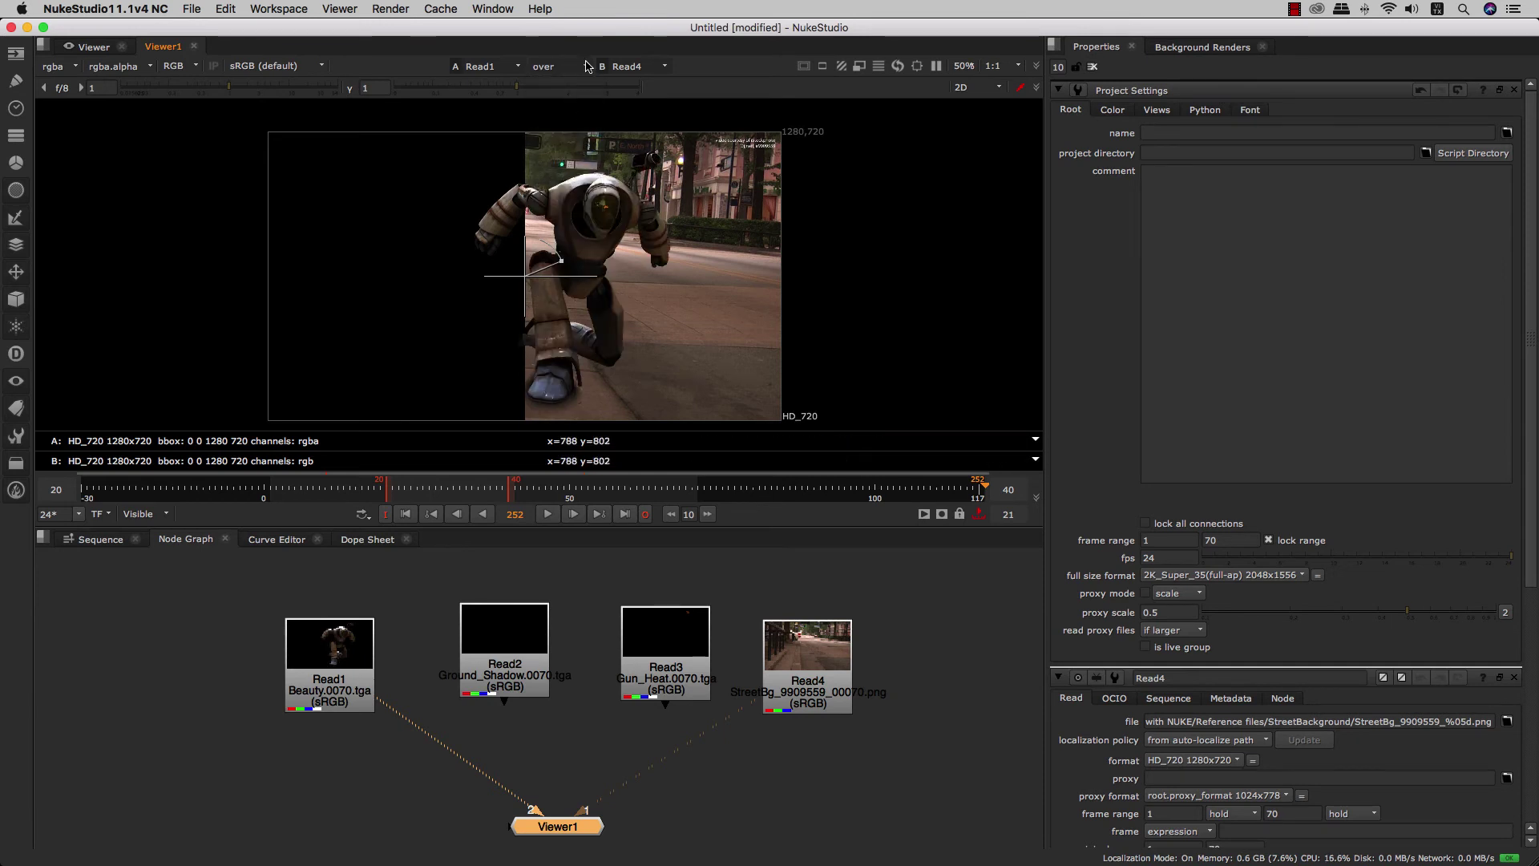
# Try the minus blend and the onion skin blend for the wipe between Read1 and Read4.
pyautogui.click(581, 67)
pyautogui.click(585, 156)
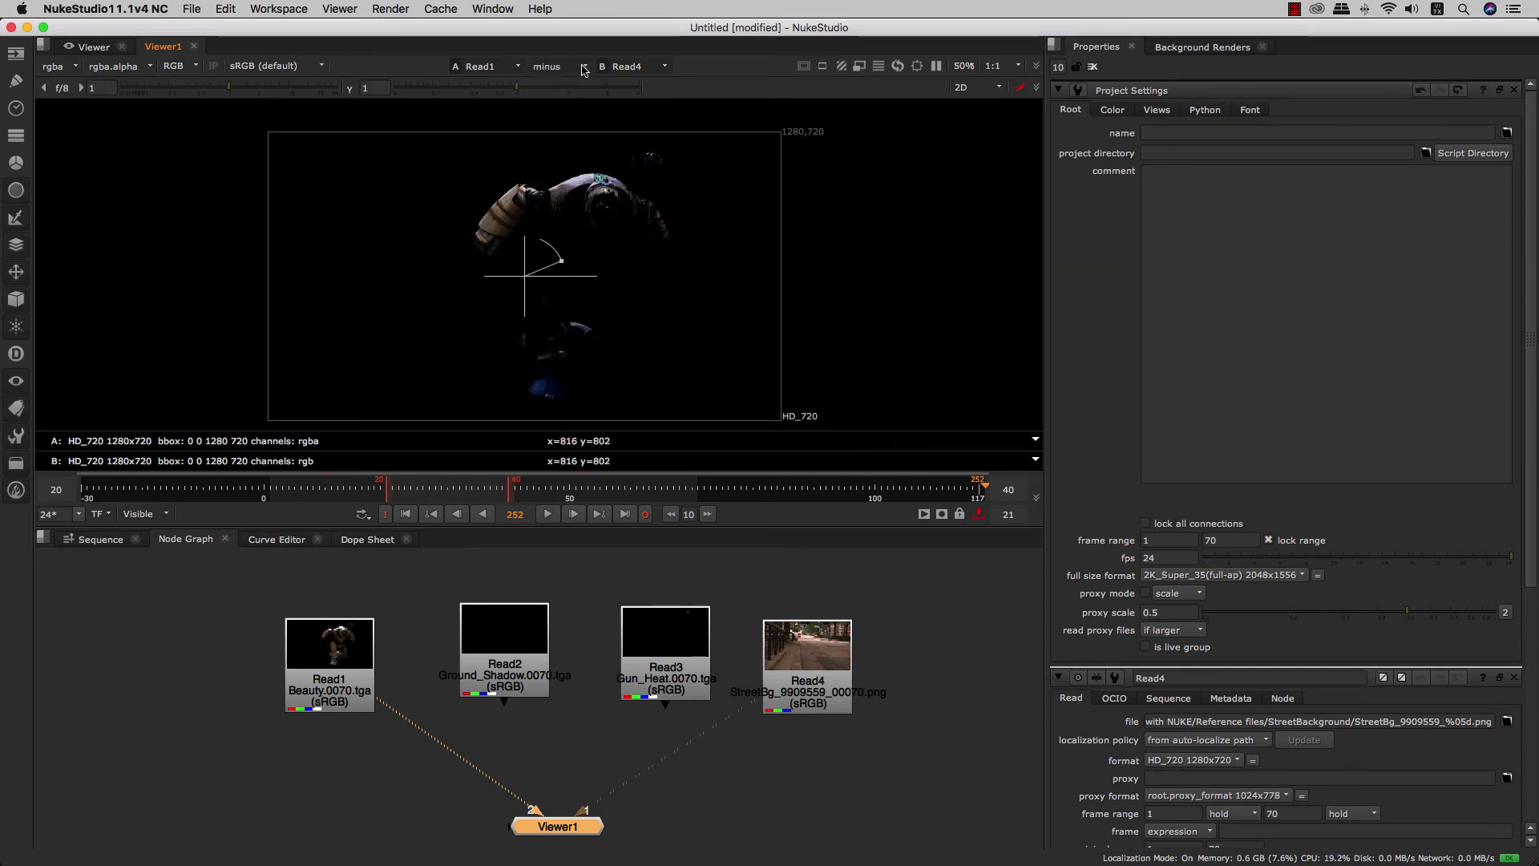
pyautogui.click(584, 69)
pyautogui.click(571, 177)
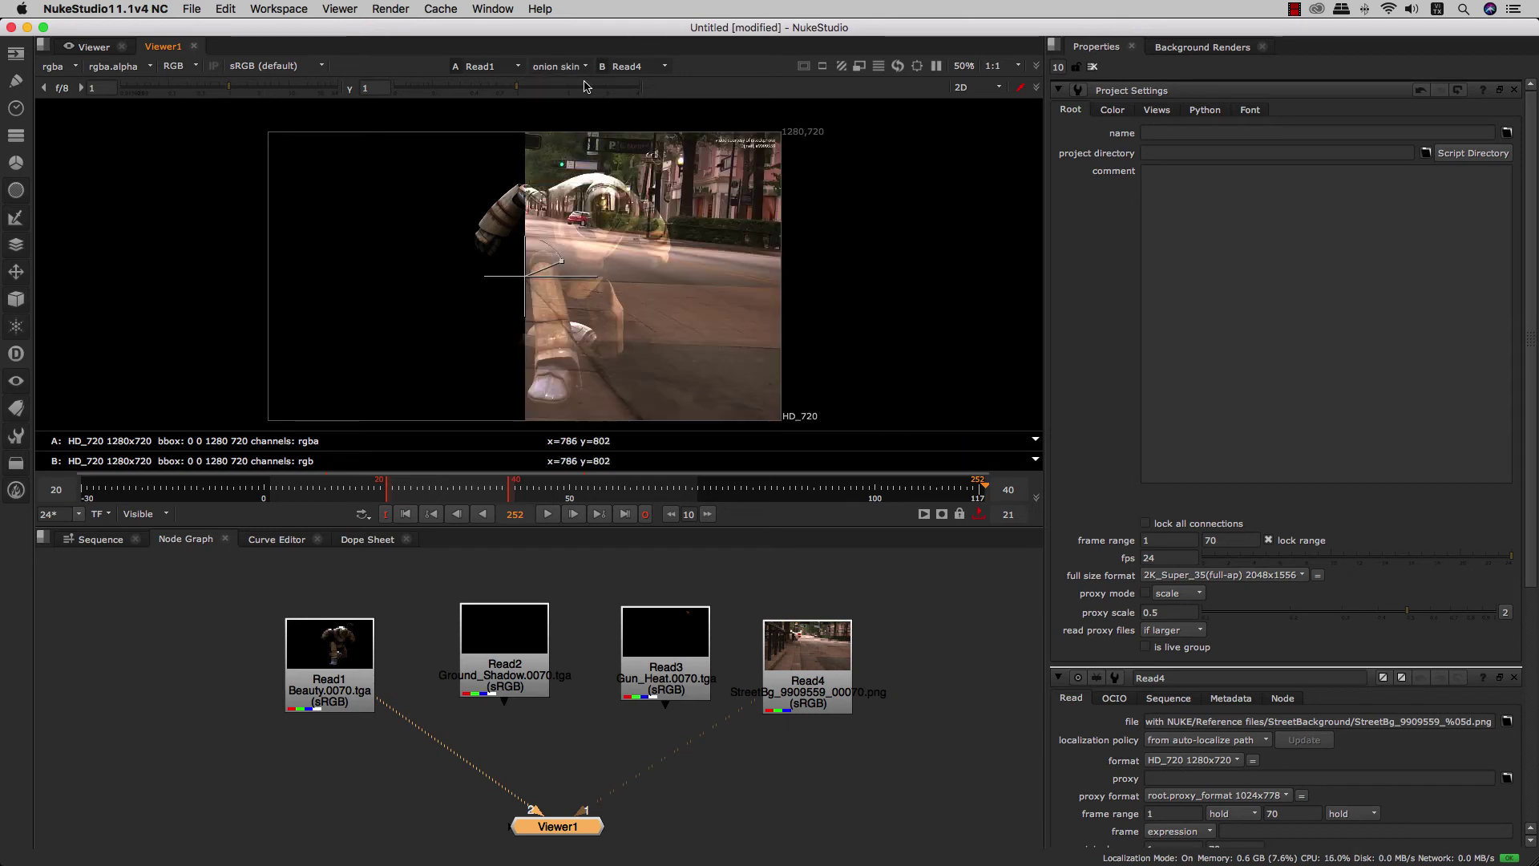
# Compare the two inputs with the under blend in wipe and stack modes, and turn the comparison off.
pyautogui.click(590, 68)
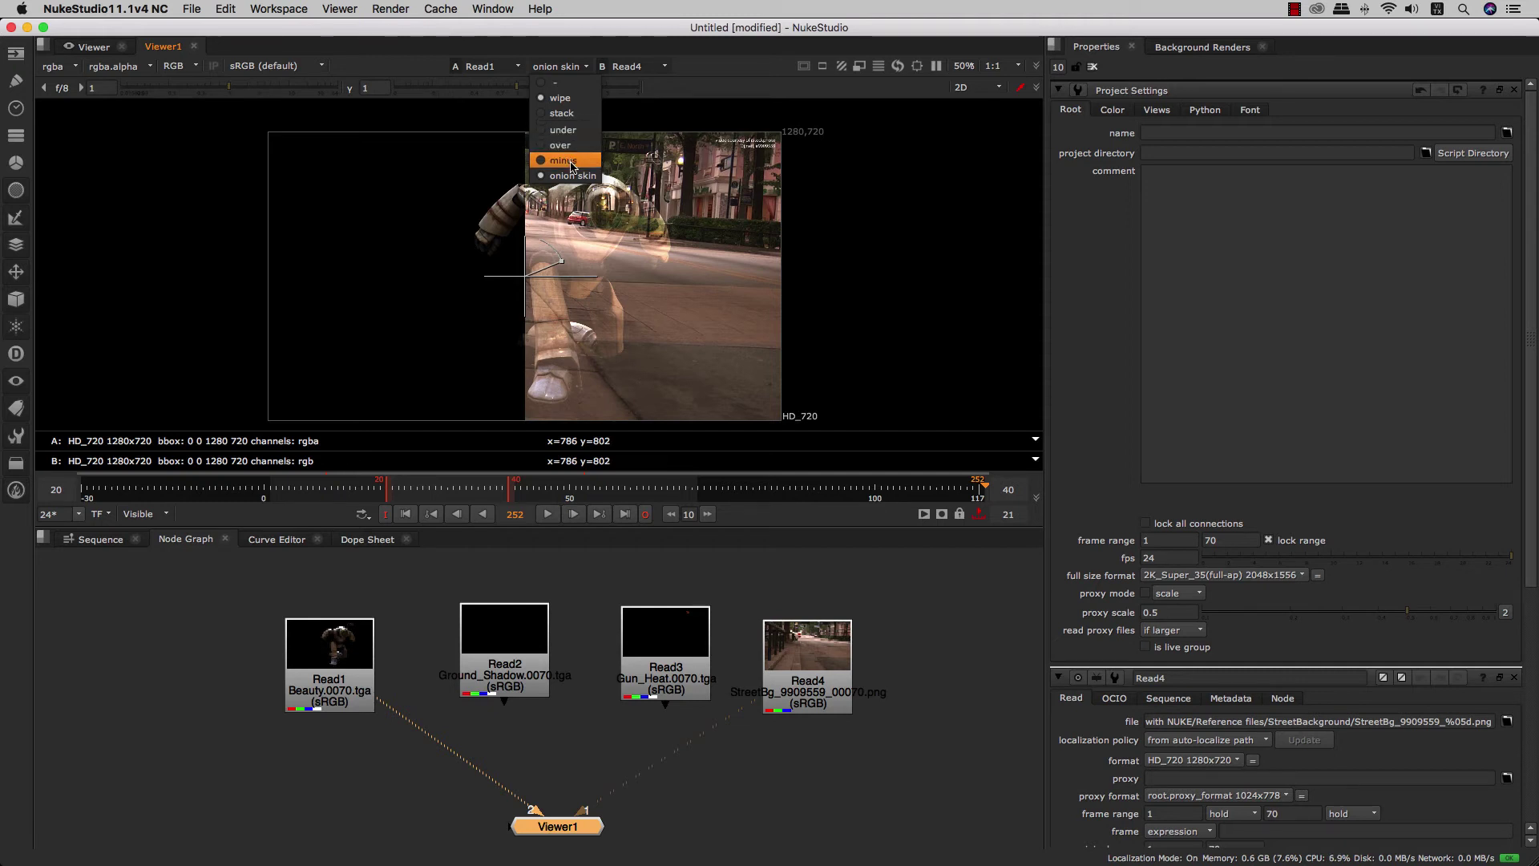
pyautogui.click(563, 129)
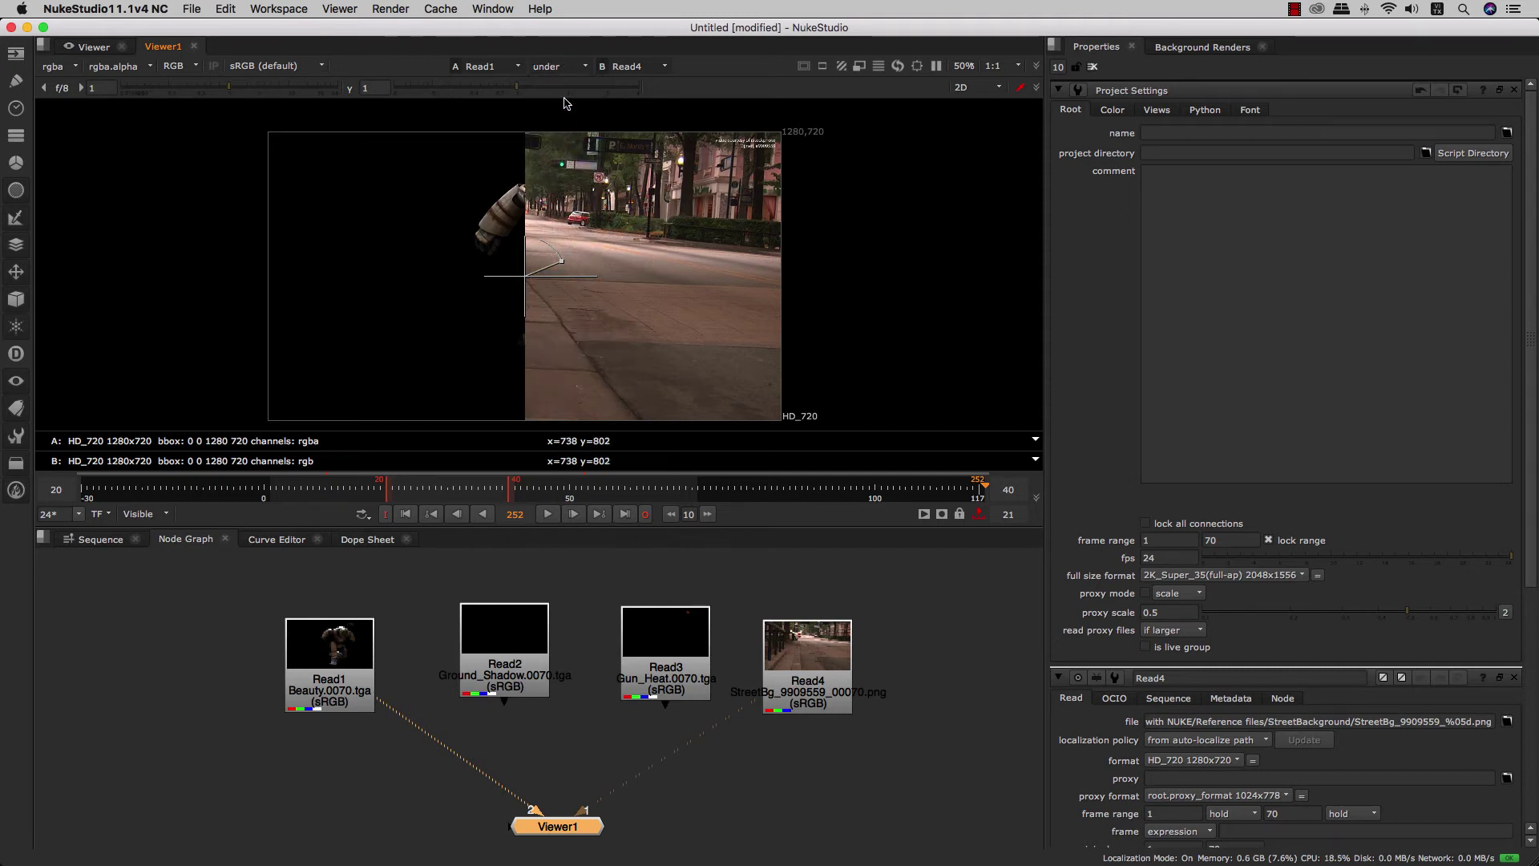
pyautogui.click(553, 65)
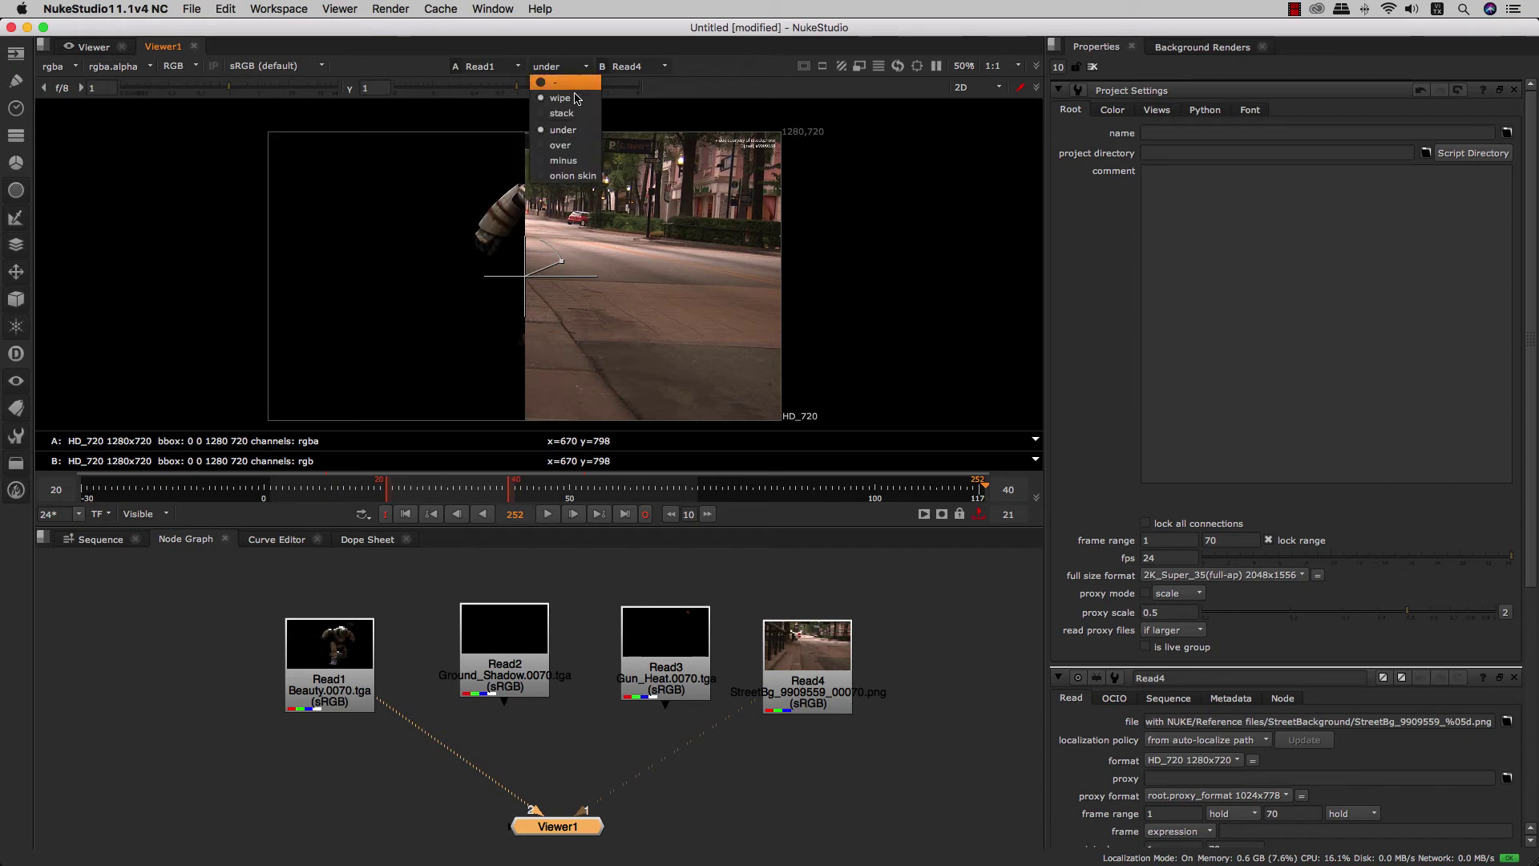
pyautogui.click(574, 118)
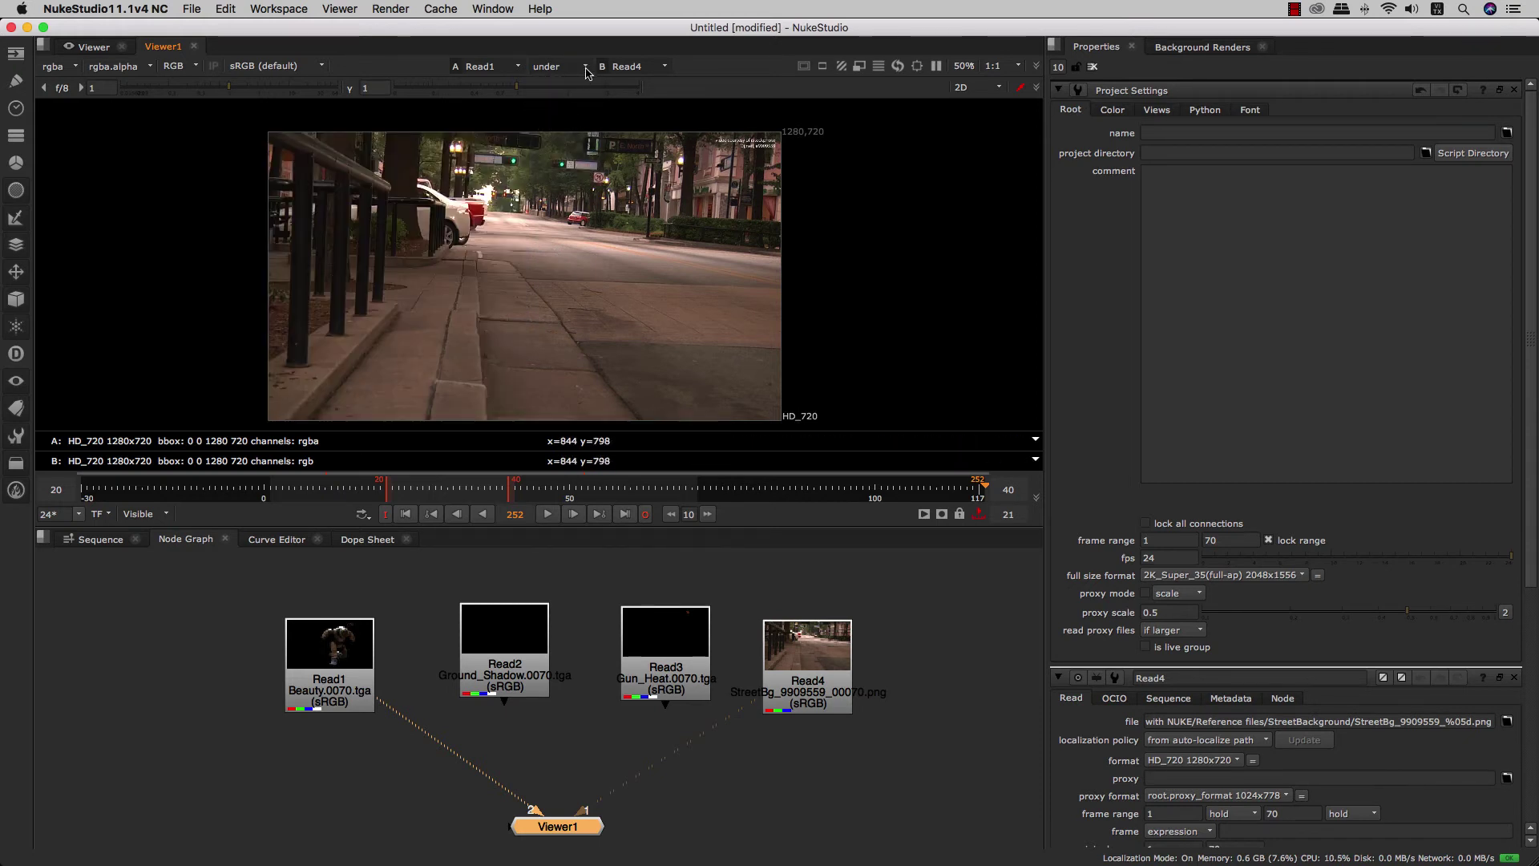
pyautogui.click(586, 70)
pyautogui.click(582, 83)
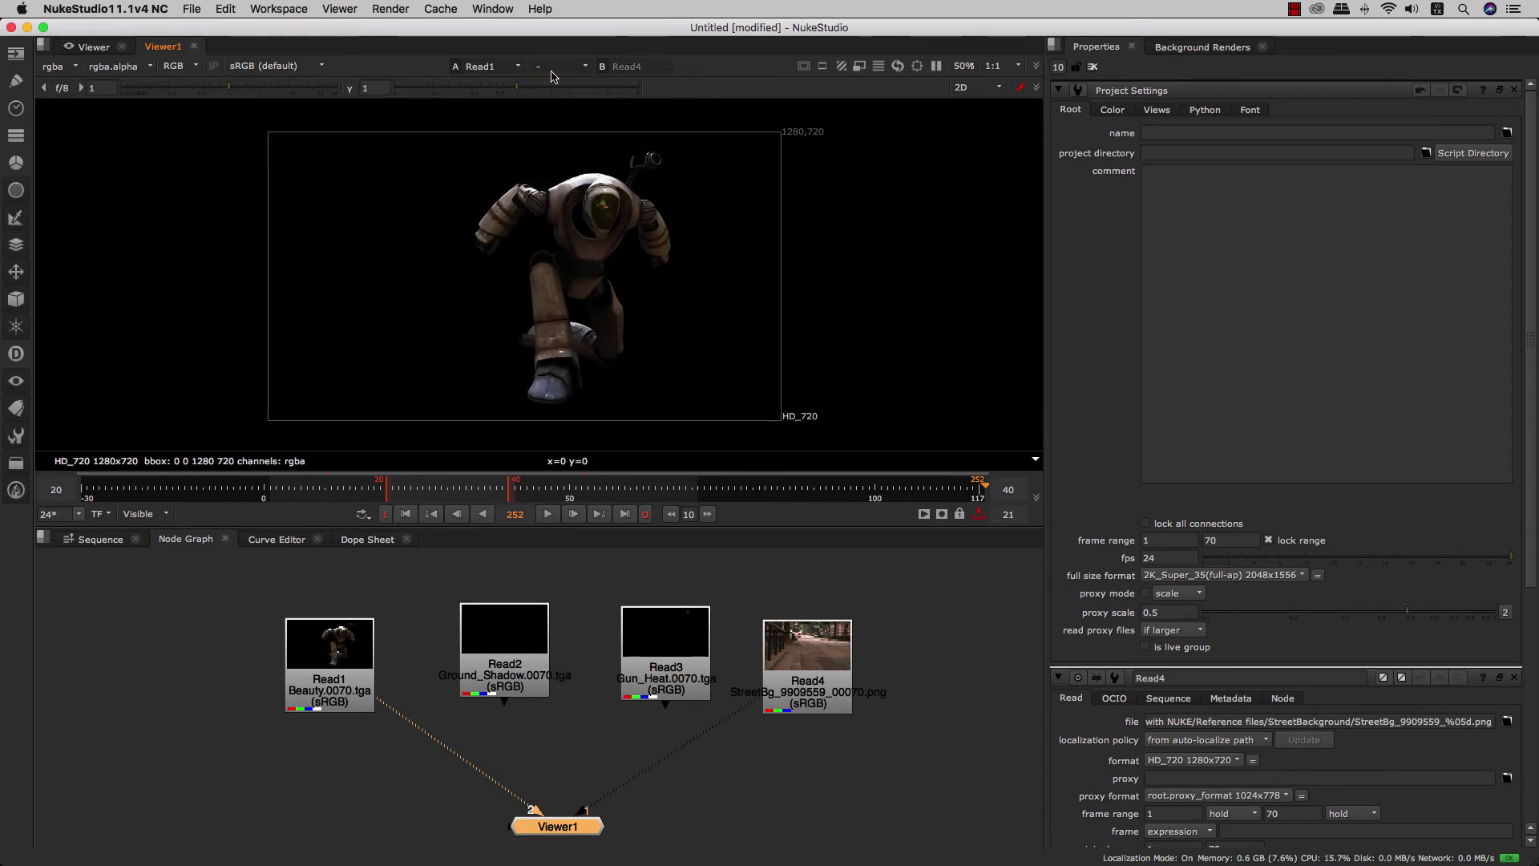
# Disconnect Read1 from Viewer1 and show the Read4 street background in the viewer again.
pyautogui.moveTo(388, 706); pyautogui.dragTo(478, 743)
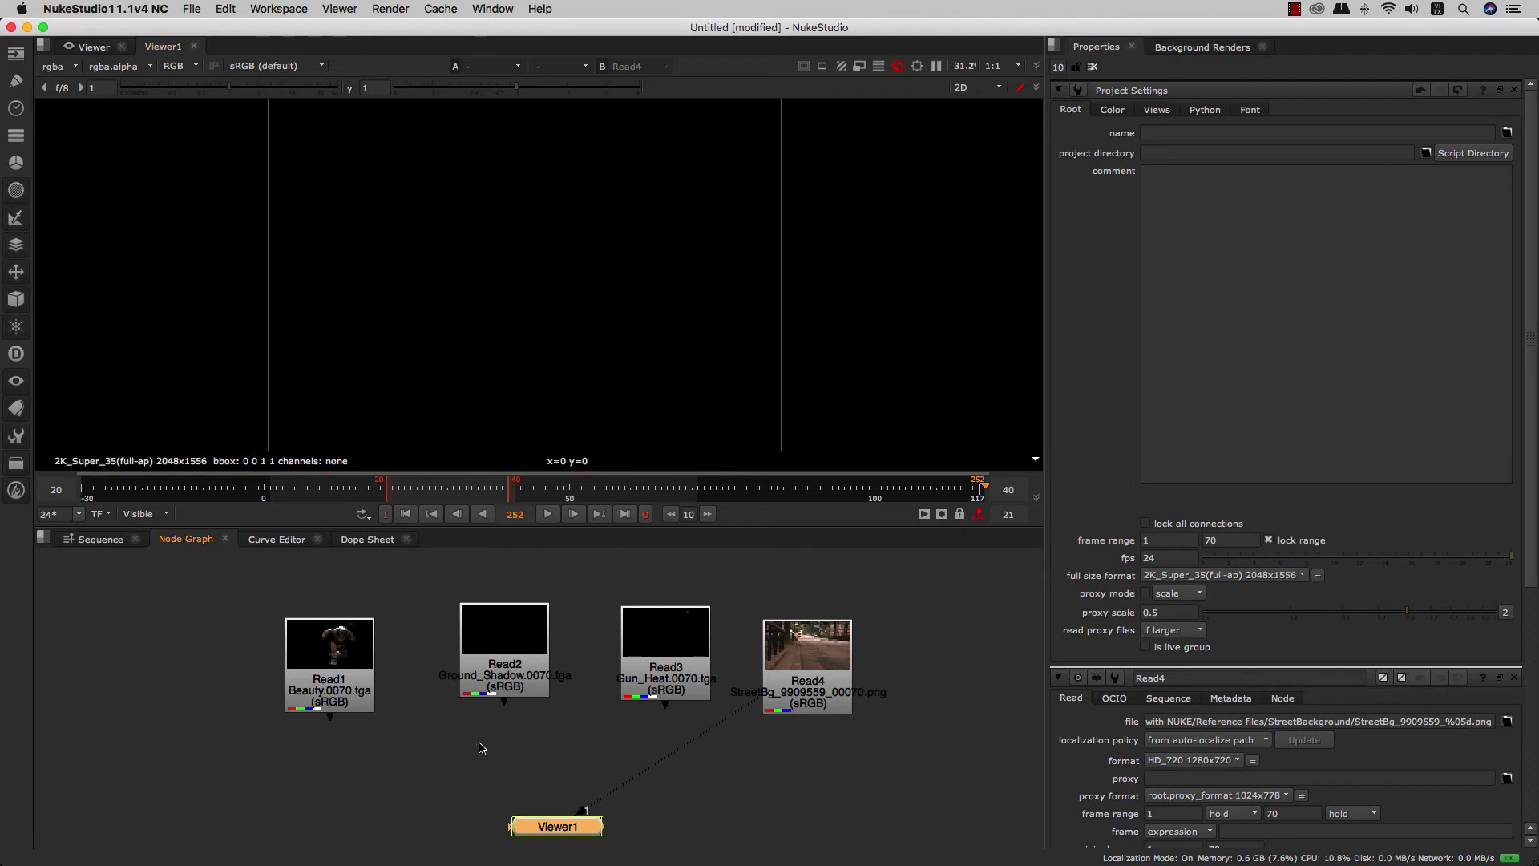
pyautogui.moveTo(823, 706); pyautogui.dragTo(820, 699)
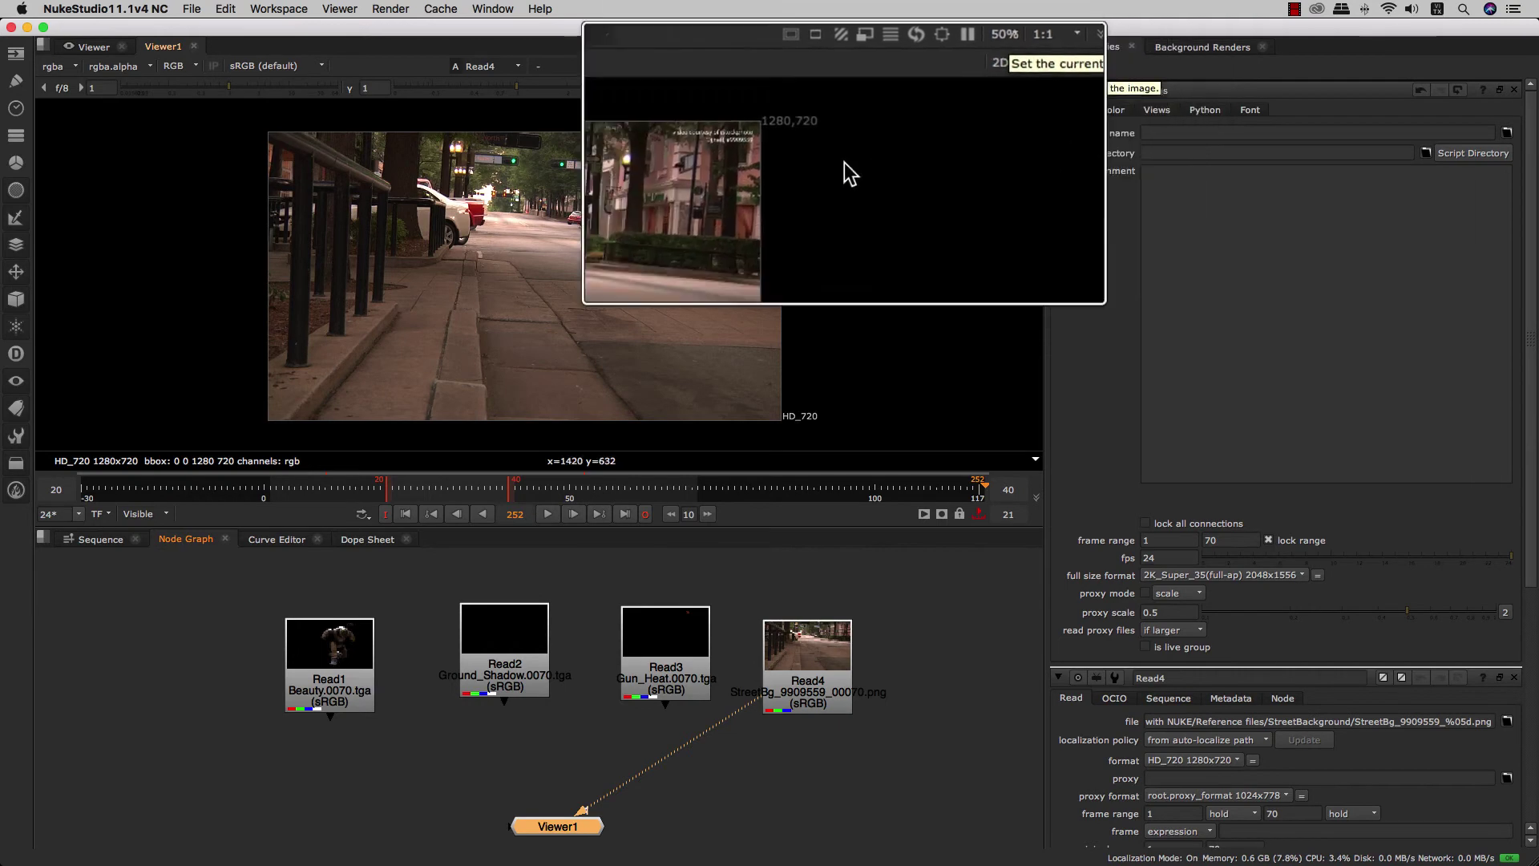
# Zoom the viewer in to 120% and out to about 41.7%, look through the zoom presets, and zoom to 50%.
pyautogui.scroll(5, 758, 237)
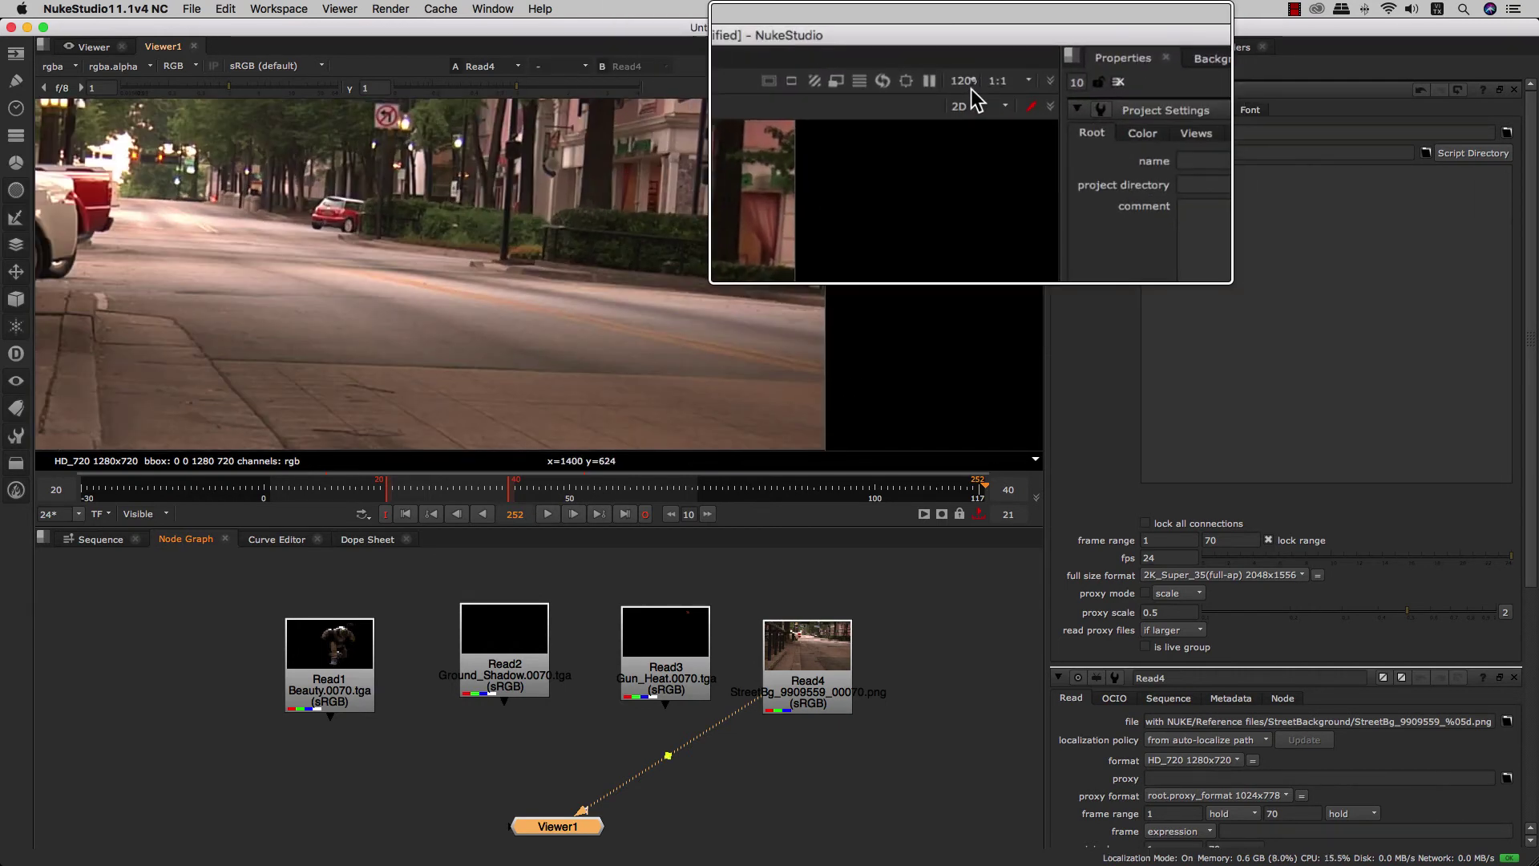
pyautogui.scroll(-6, 906, 142)
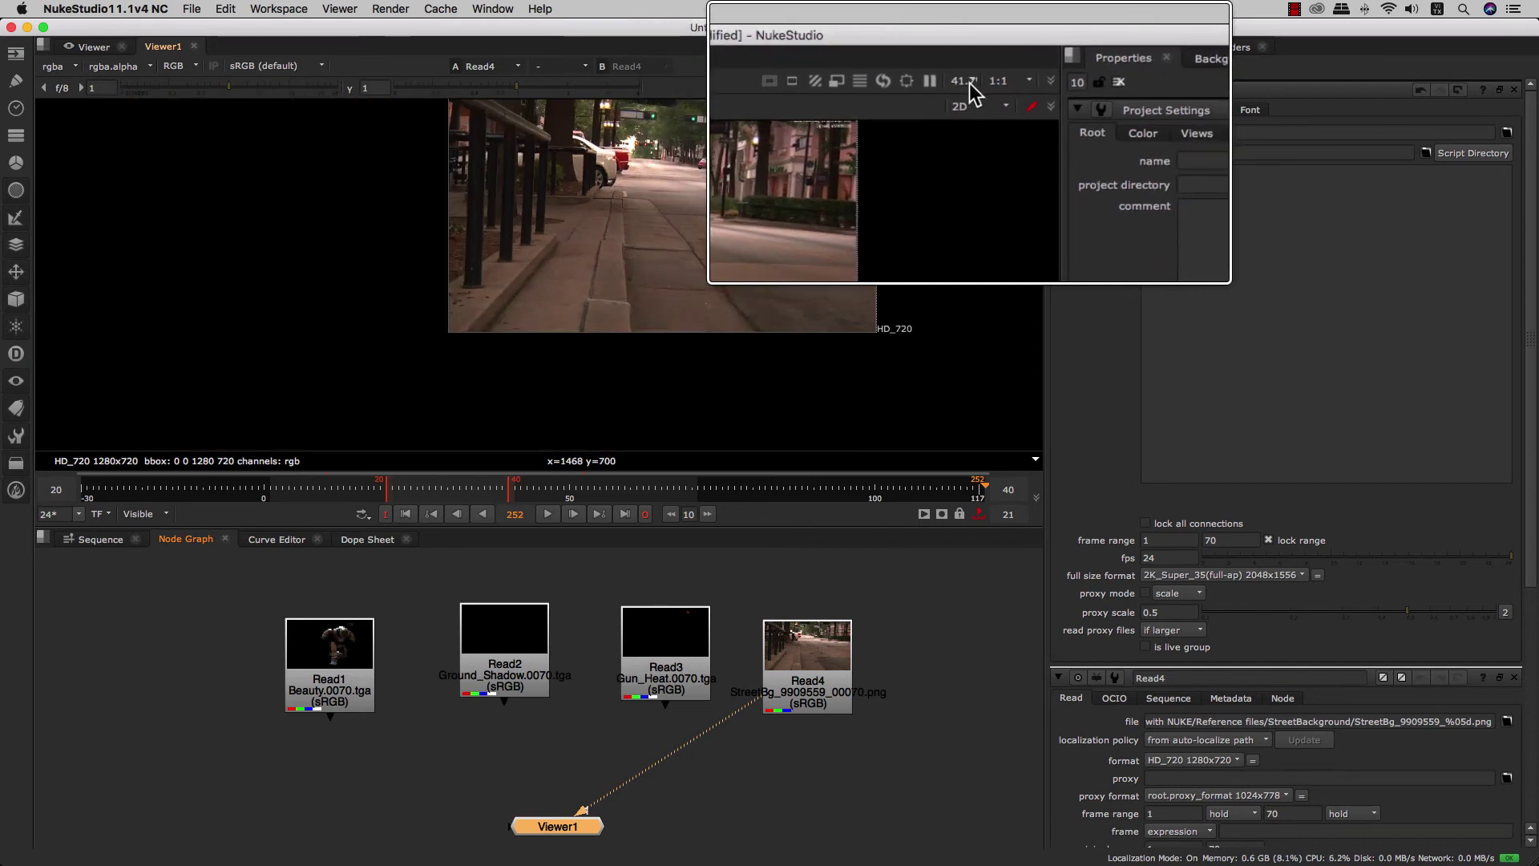
pyautogui.click(969, 83)
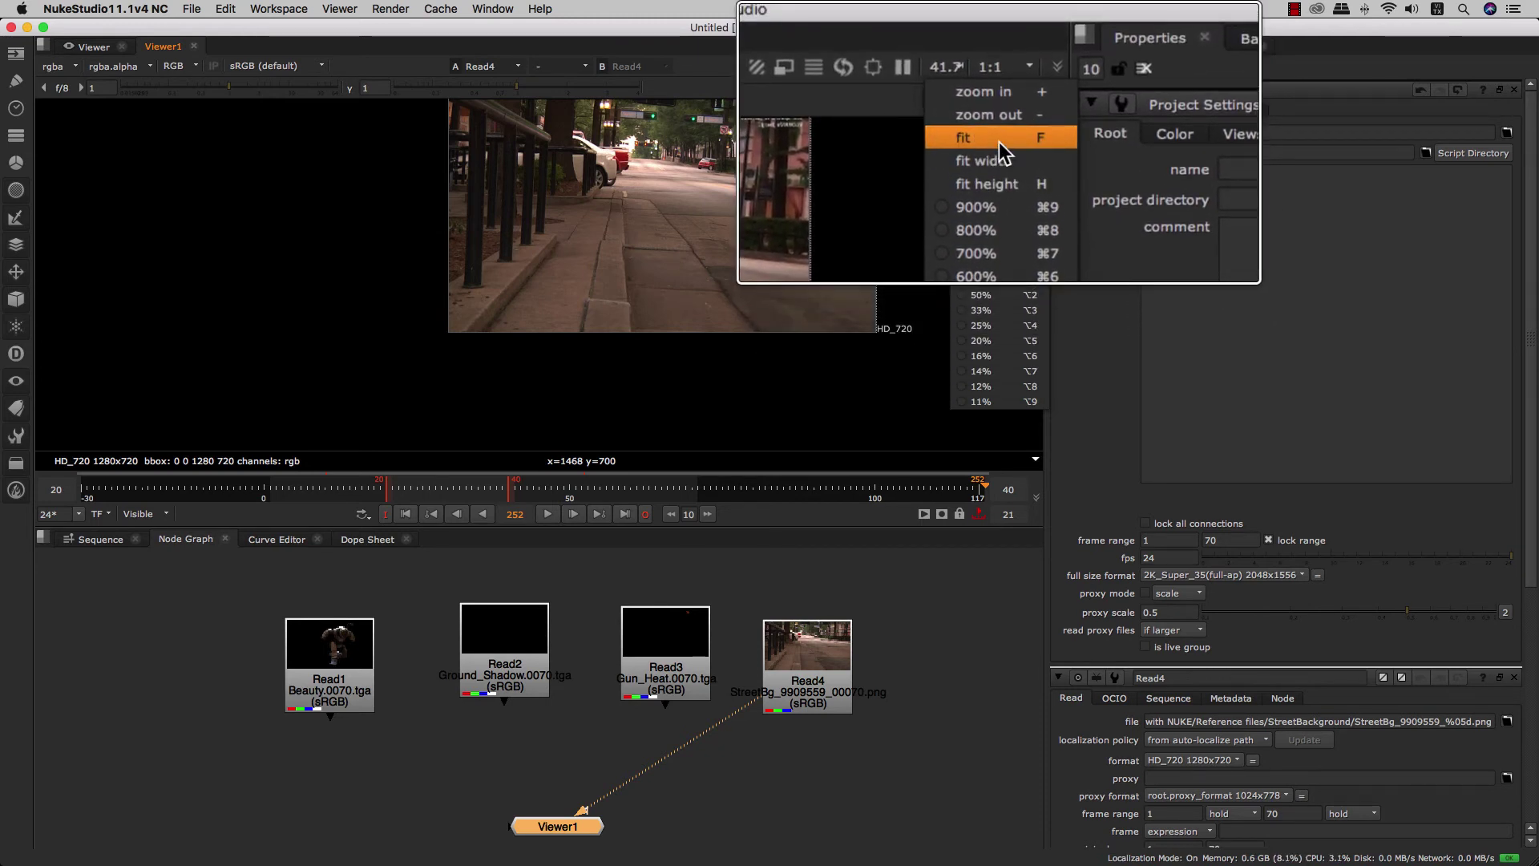
pyautogui.press('f')
pyautogui.click(908, 157)
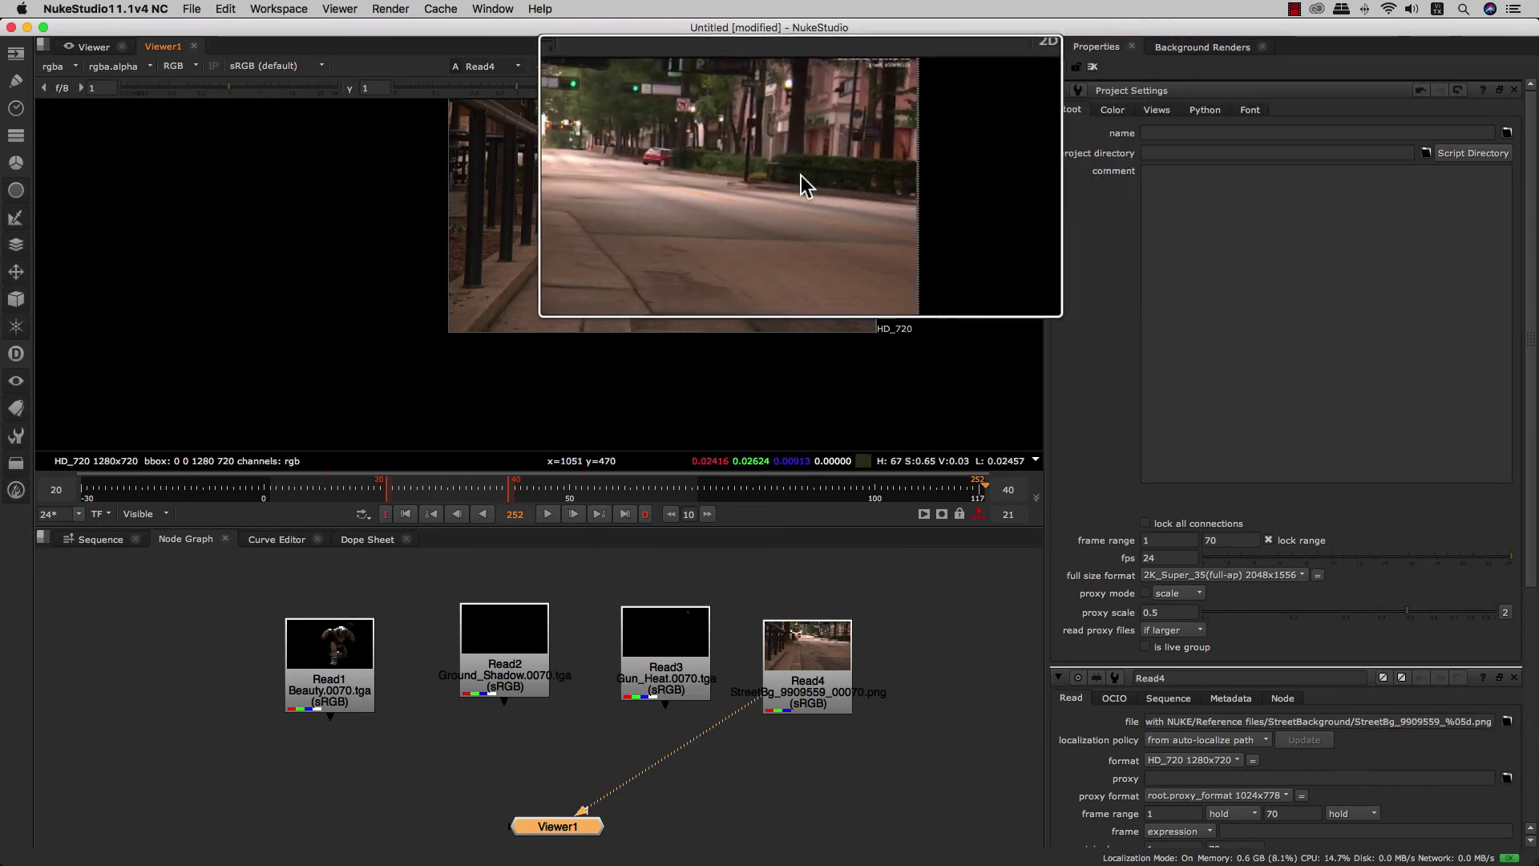
pyautogui.scroll(1, 802, 175)
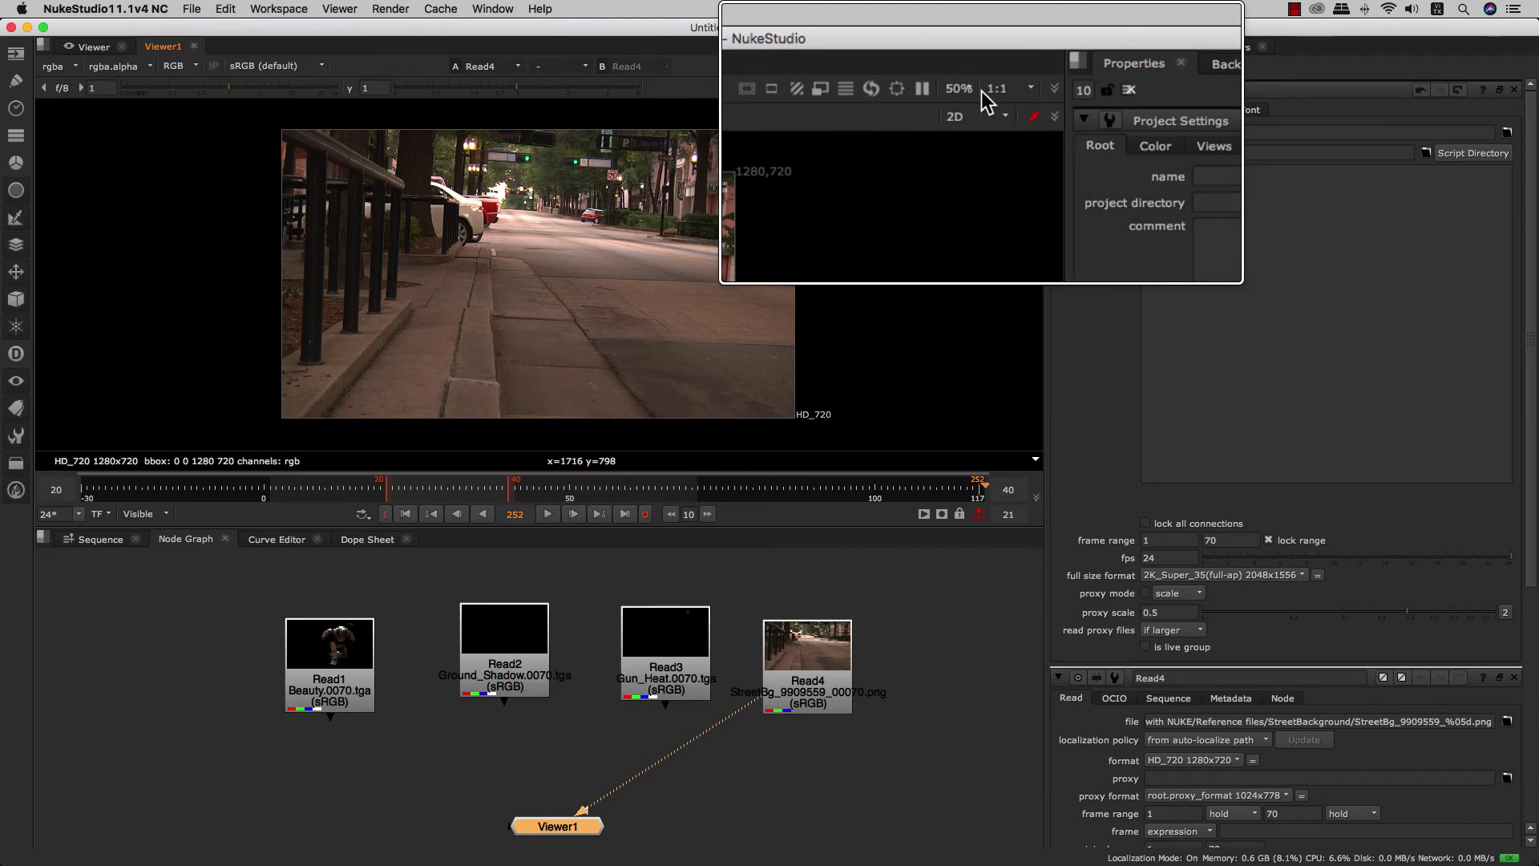
# Preview the street background at the 1:4 and 1:32 viewer downrez ratios.
pyautogui.click(1021, 86)
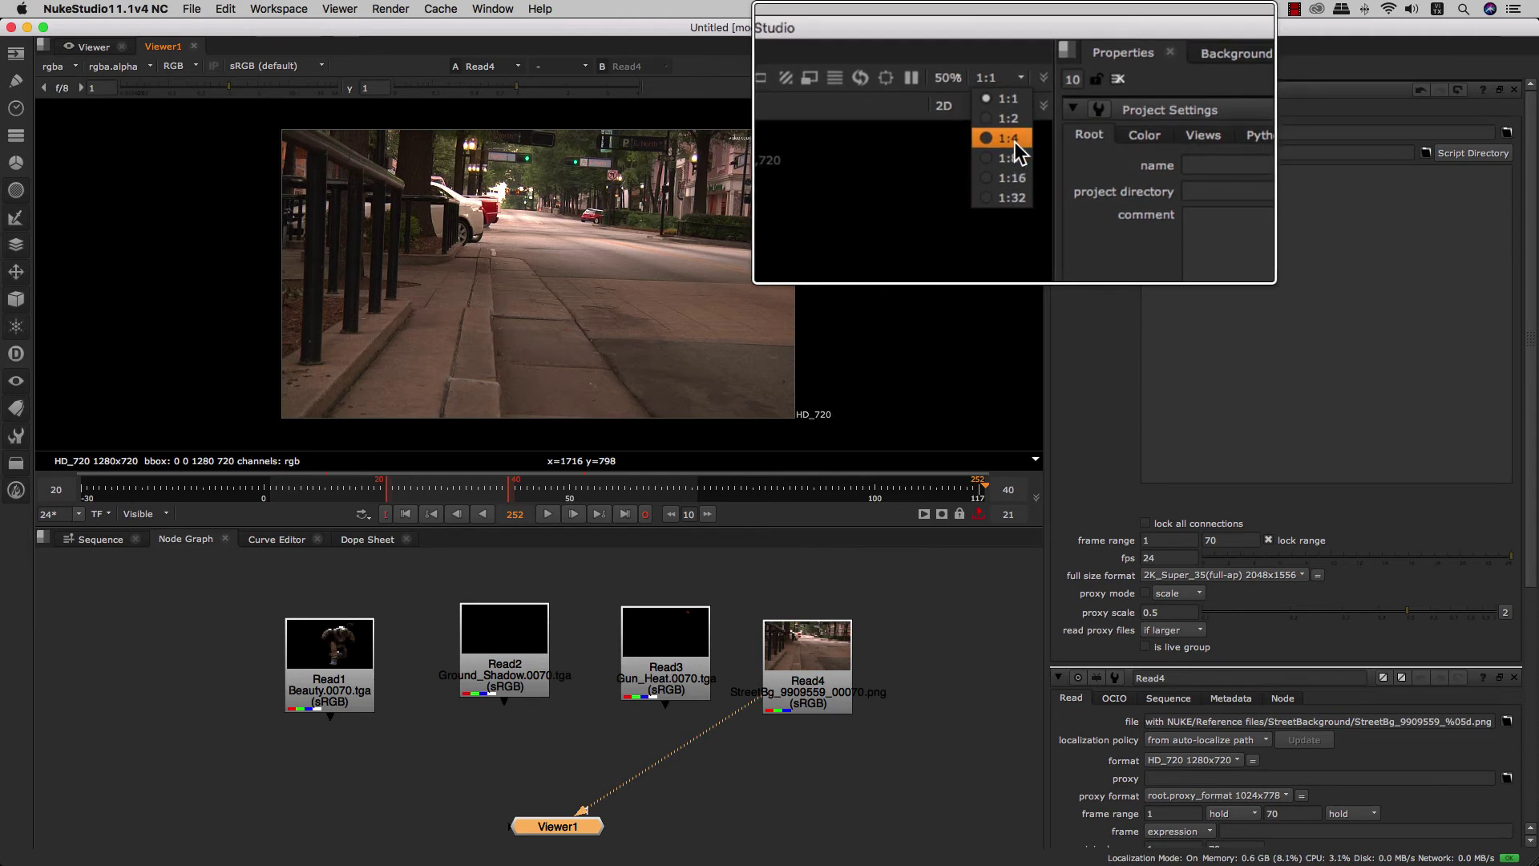
pyautogui.click(1014, 144)
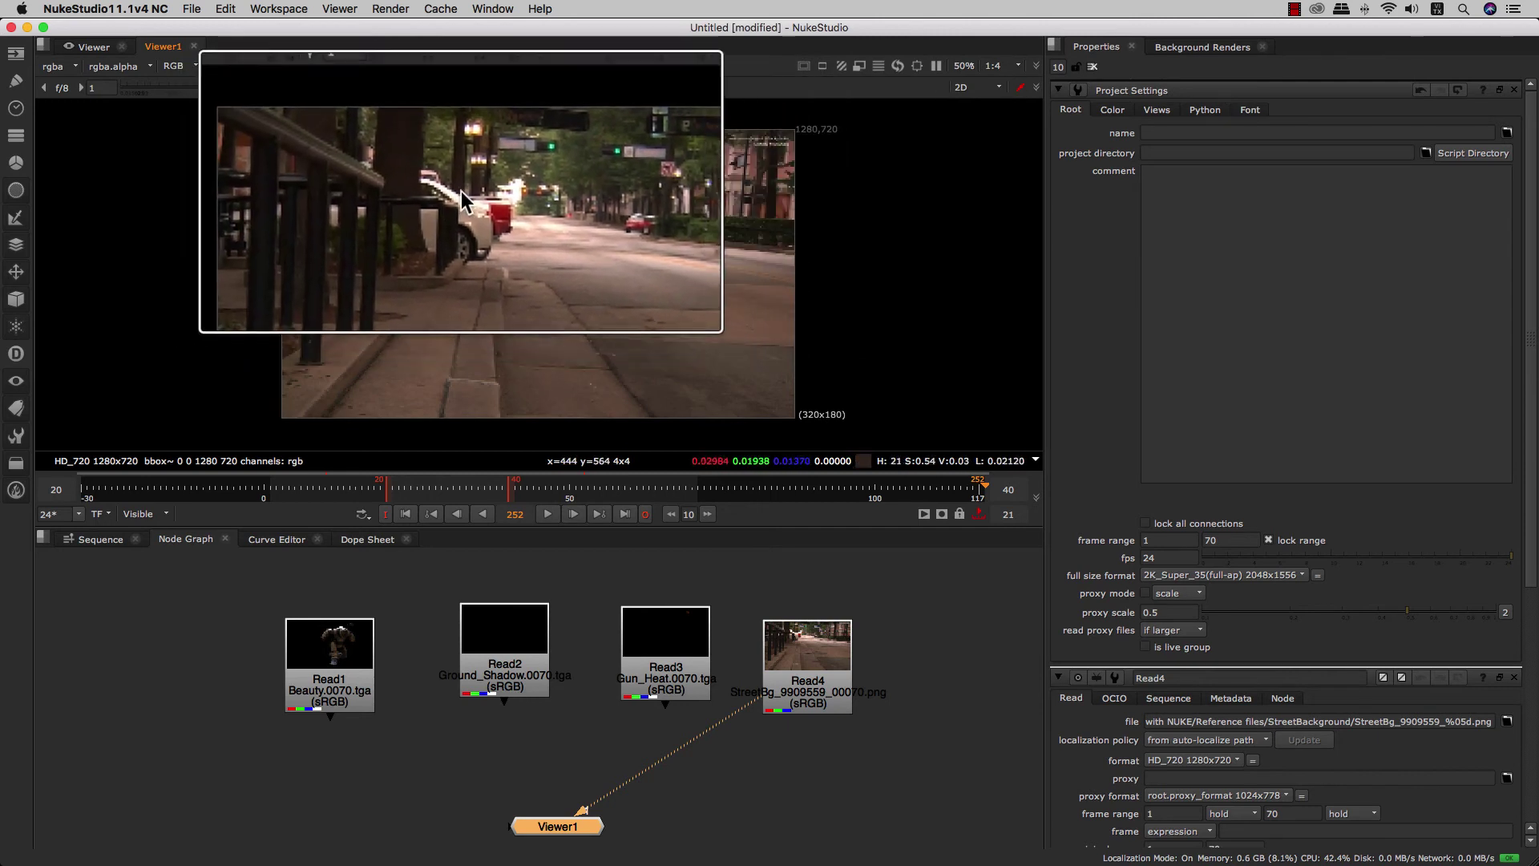
pyautogui.click(1017, 89)
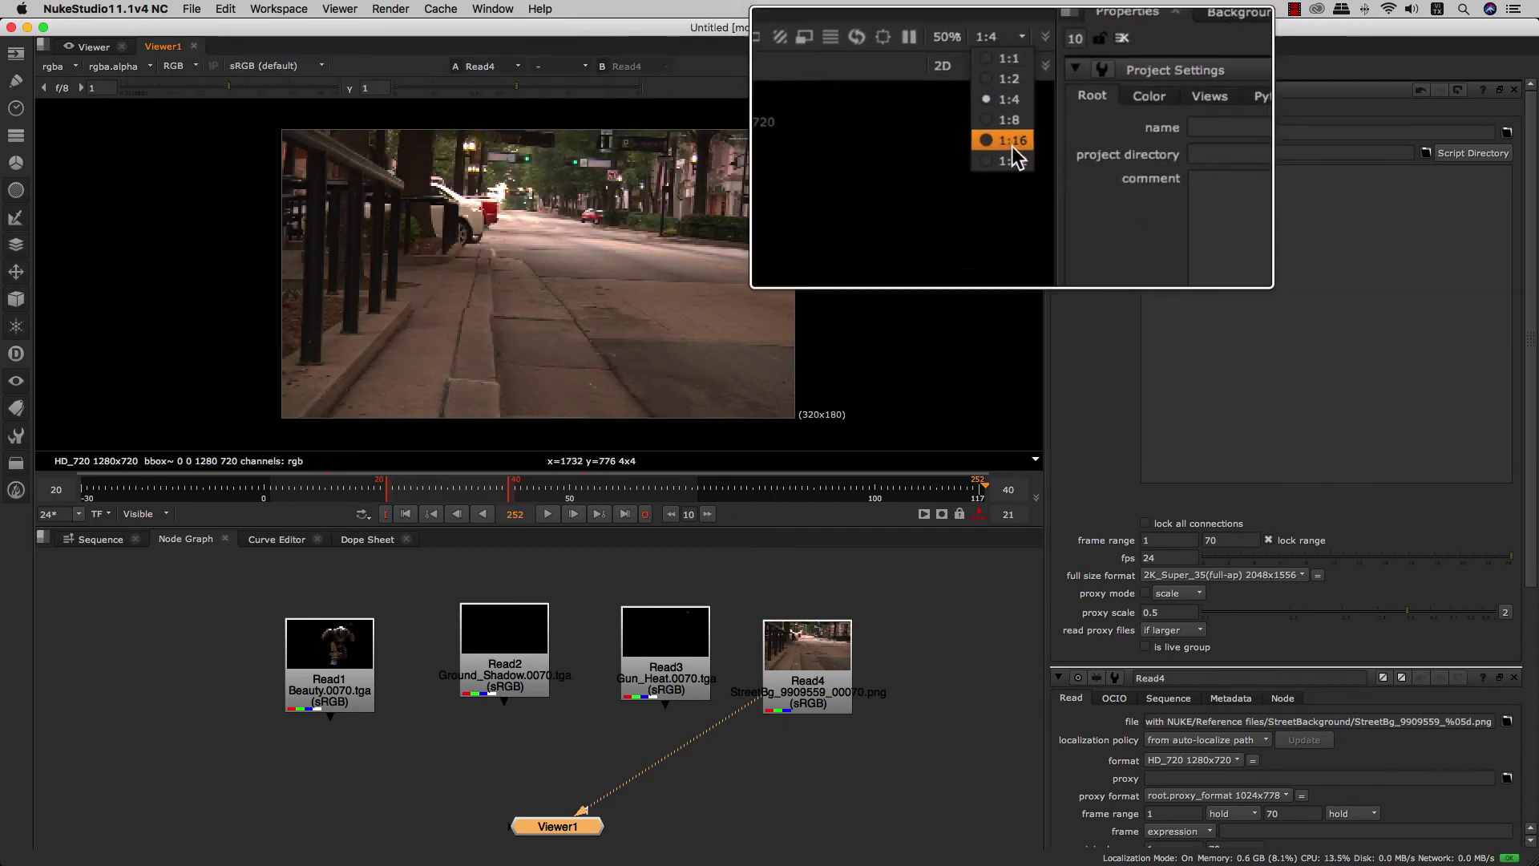
pyautogui.click(1012, 156)
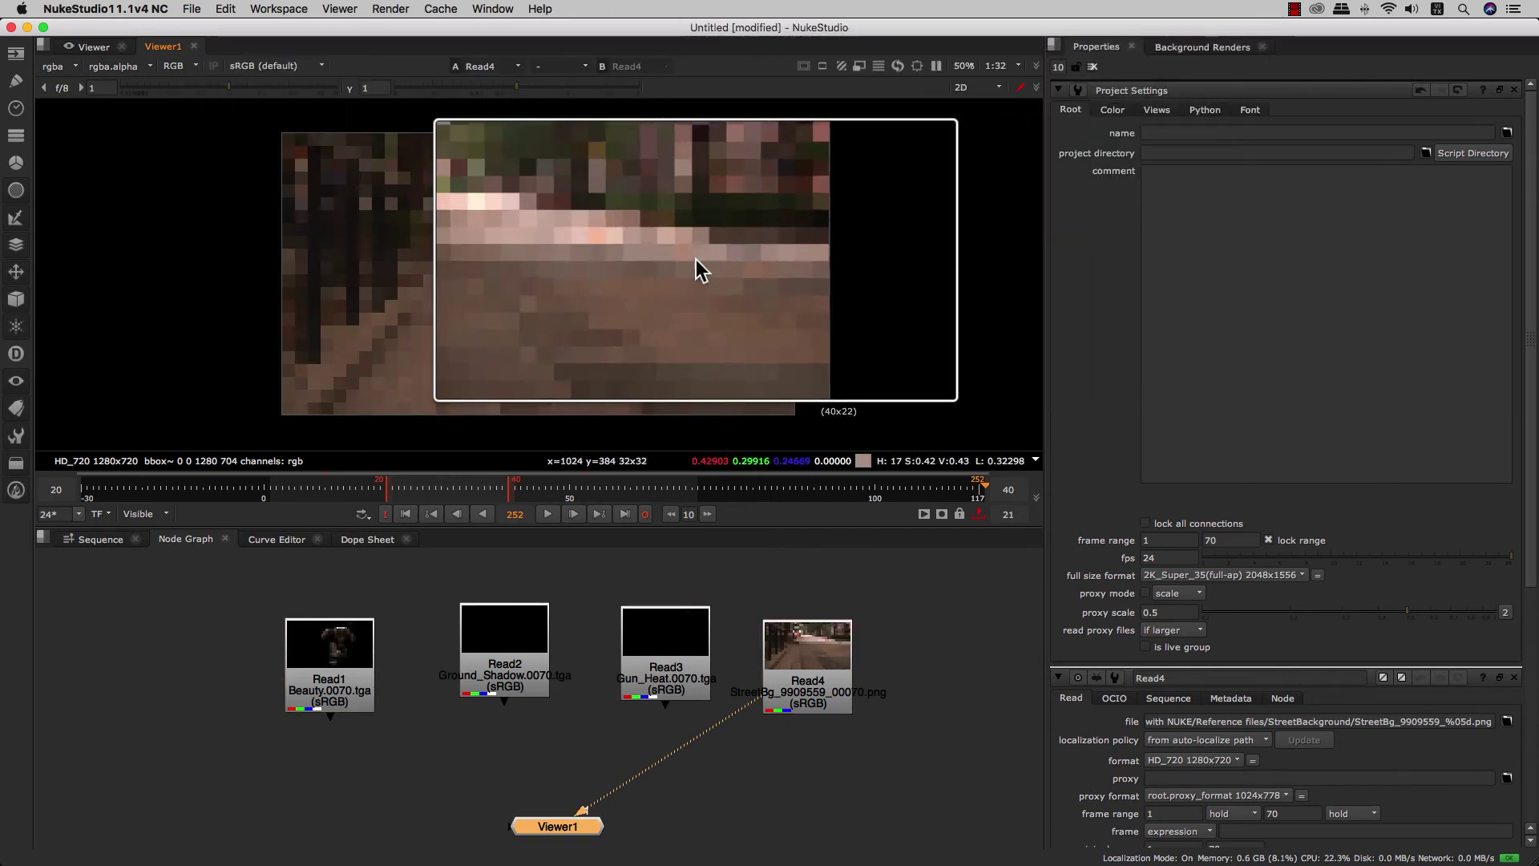
pyautogui.press('alt+super+8')
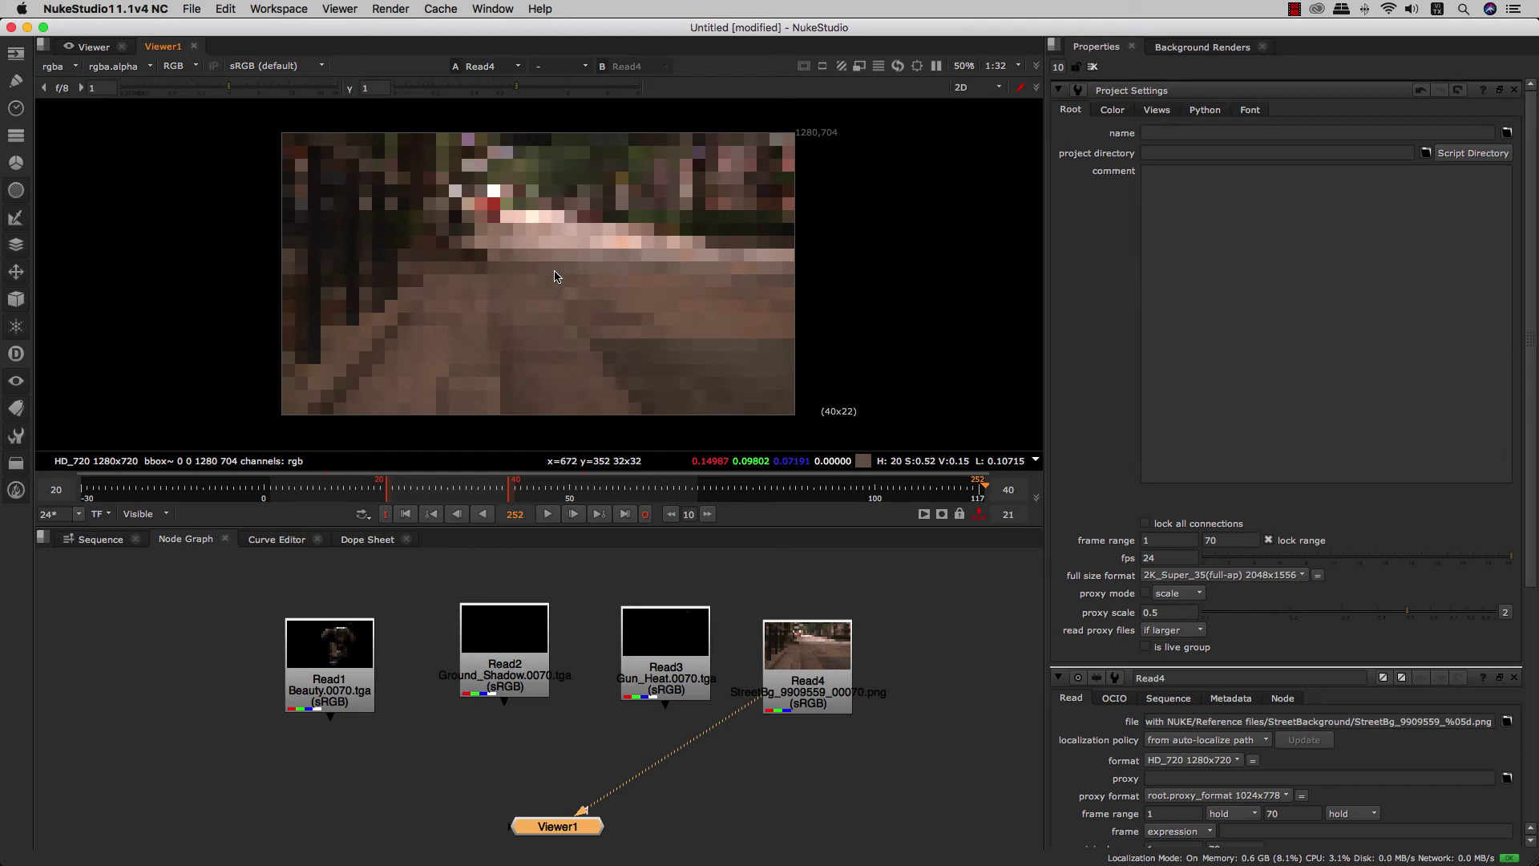
# Step the viewer downrez ratio through 1:16 and 1:2, and set it to 1:4.
pyautogui.click(1016, 68)
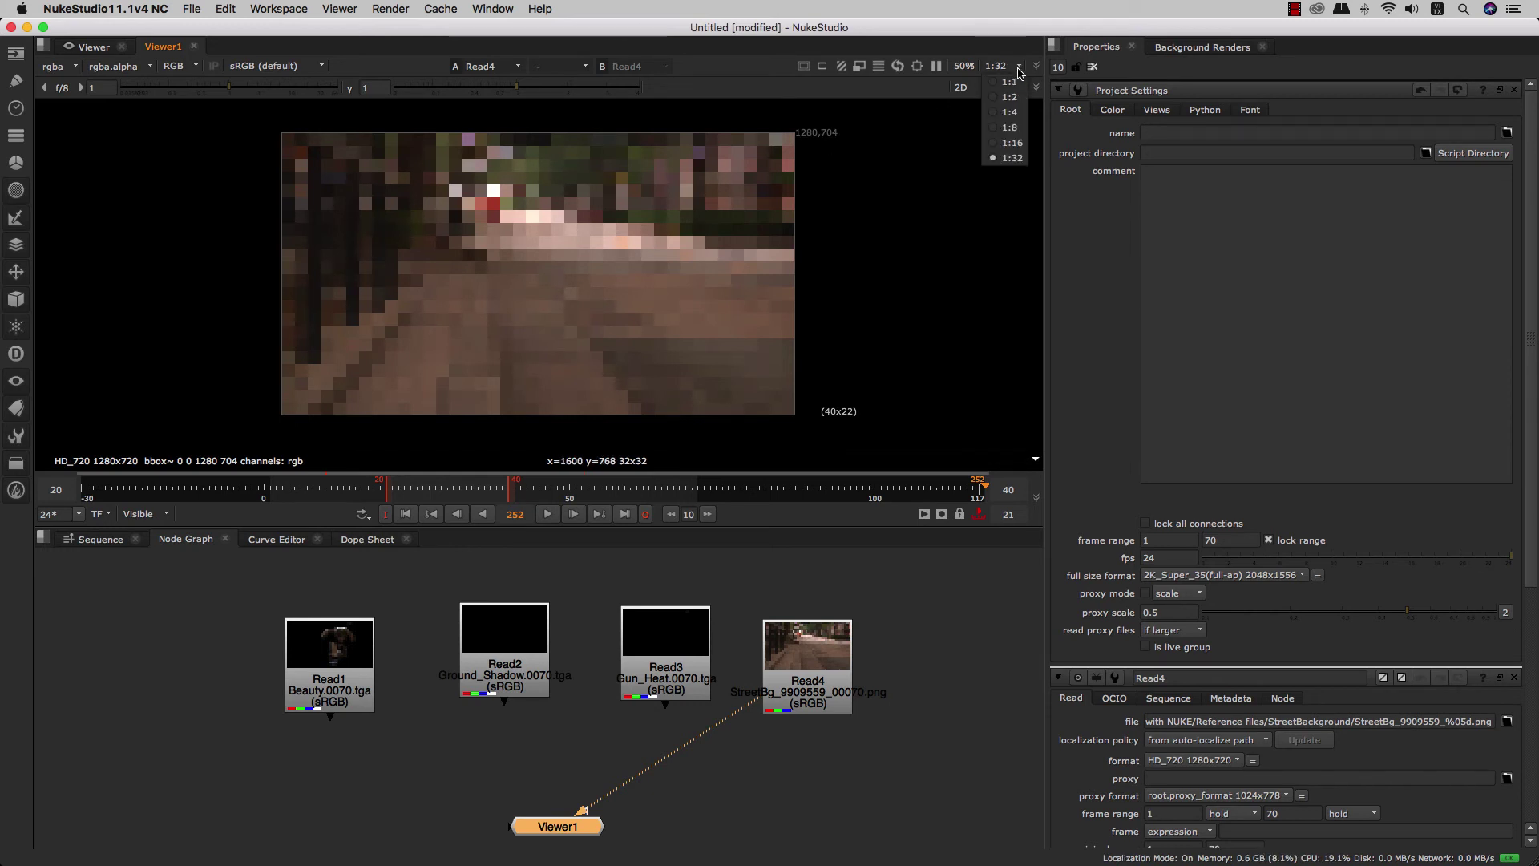
pyautogui.click(1014, 143)
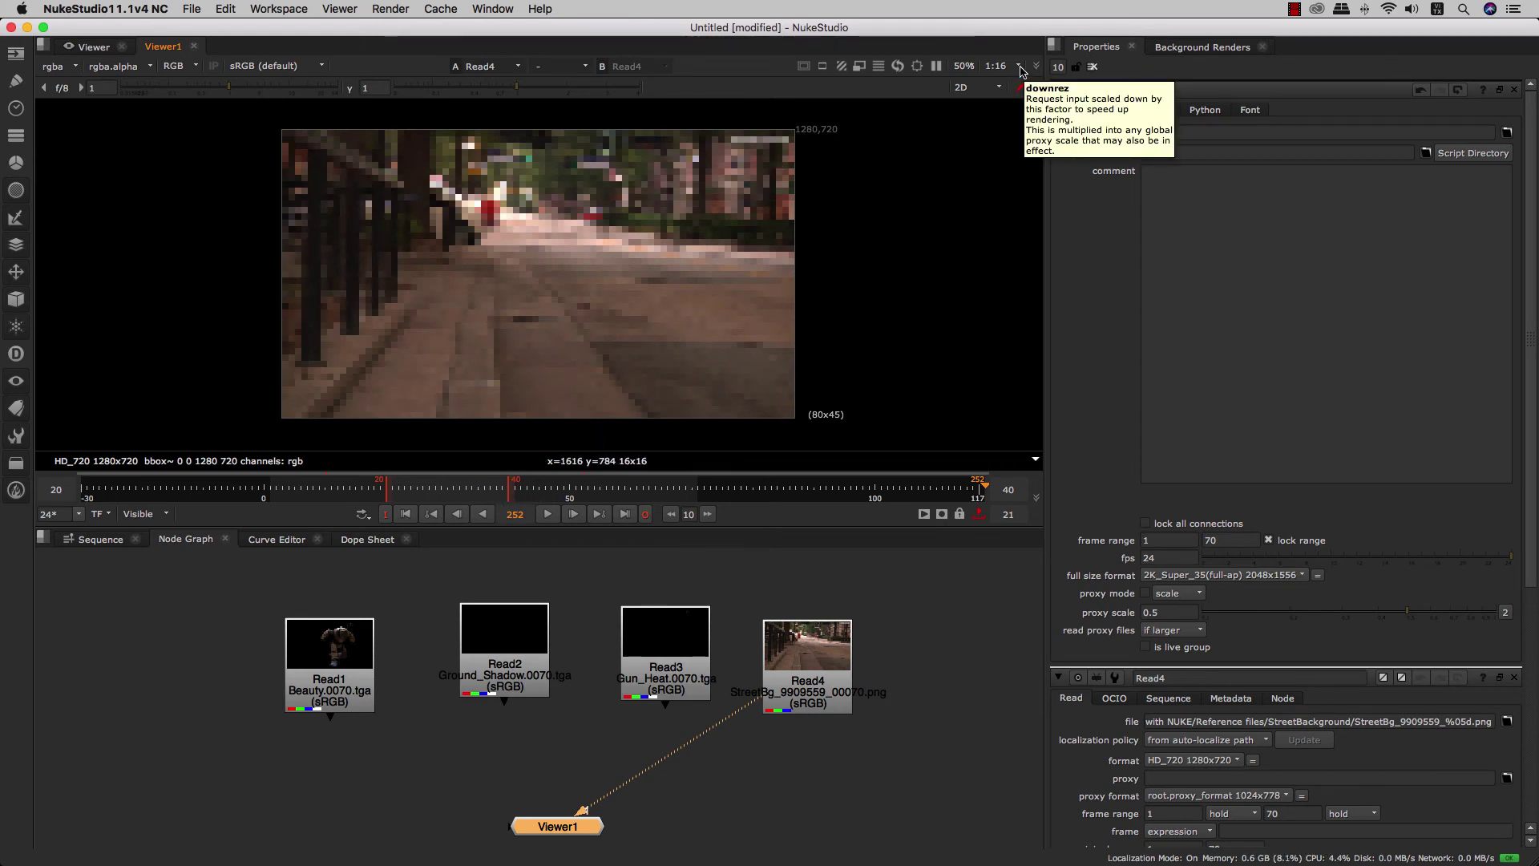
pyautogui.click(1020, 69)
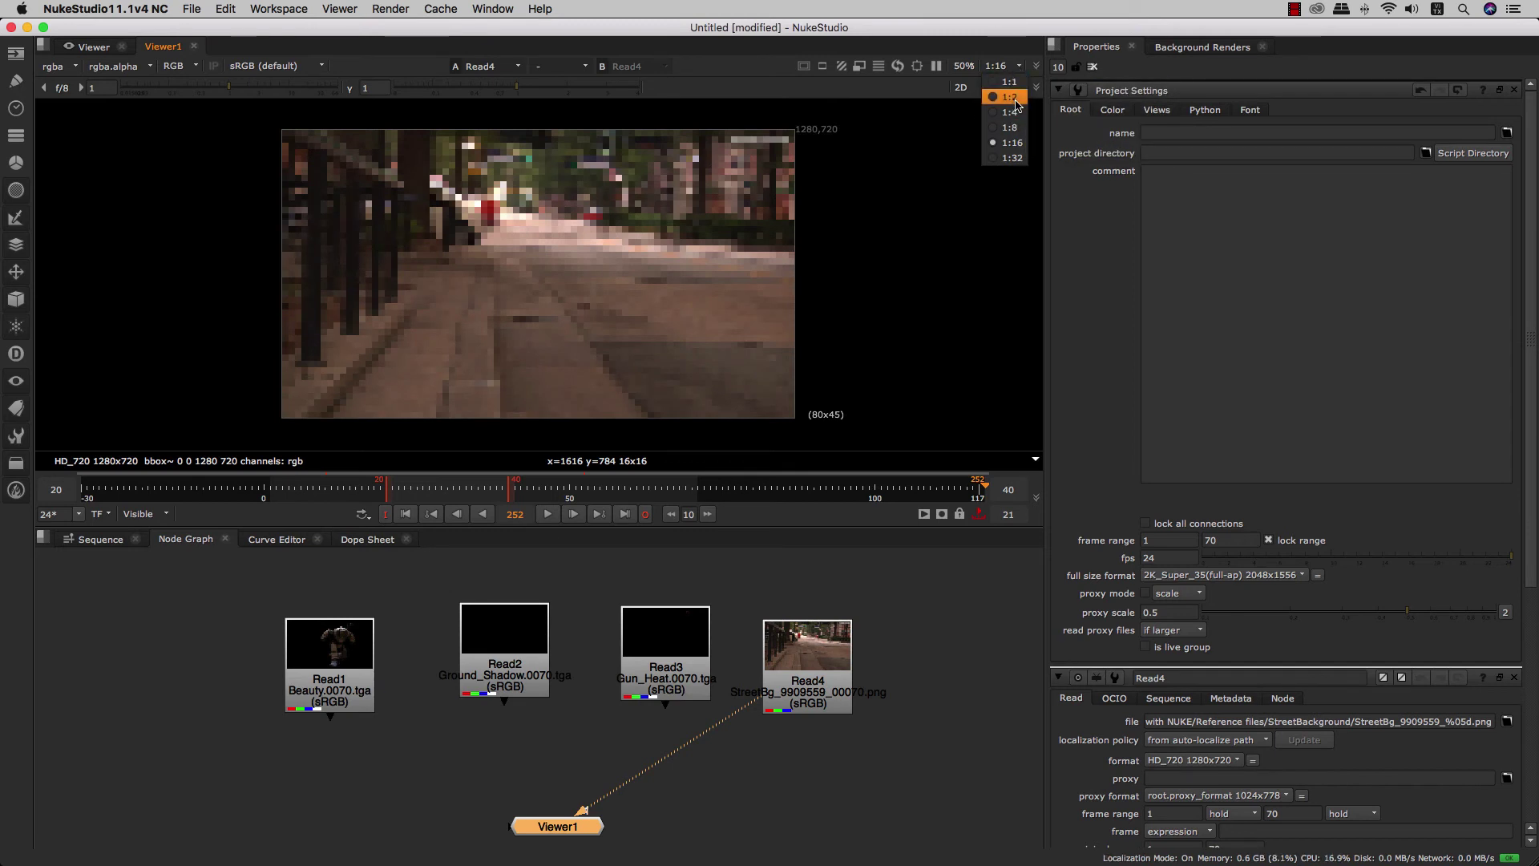
pyautogui.click(1012, 97)
pyautogui.click(1020, 68)
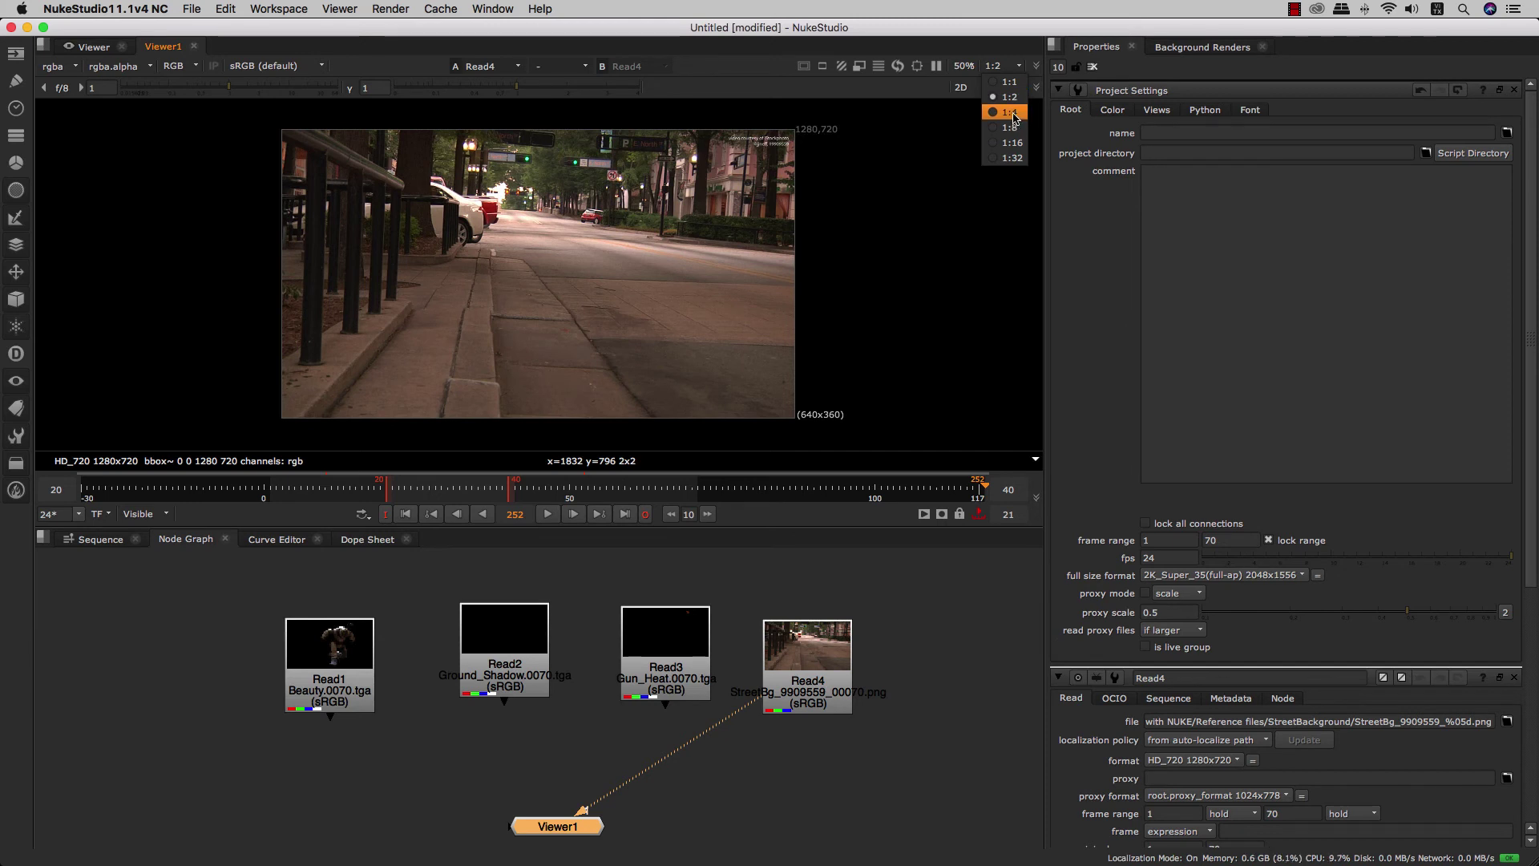
pyautogui.click(1011, 112)
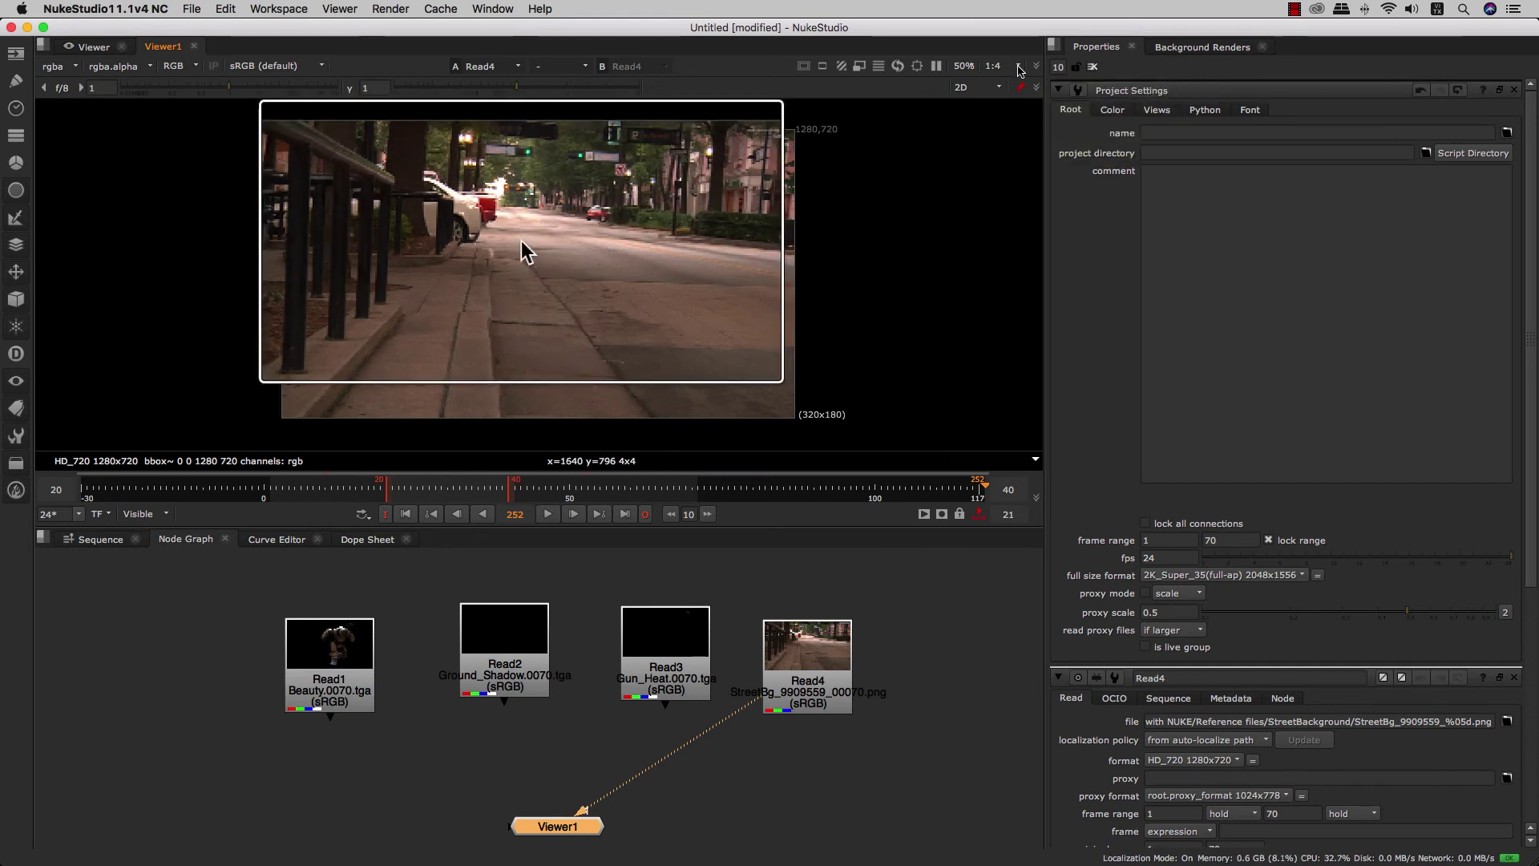
# Switch the viewer to the 3D view and return it to the 2D view.
pyautogui.click(1000, 116)
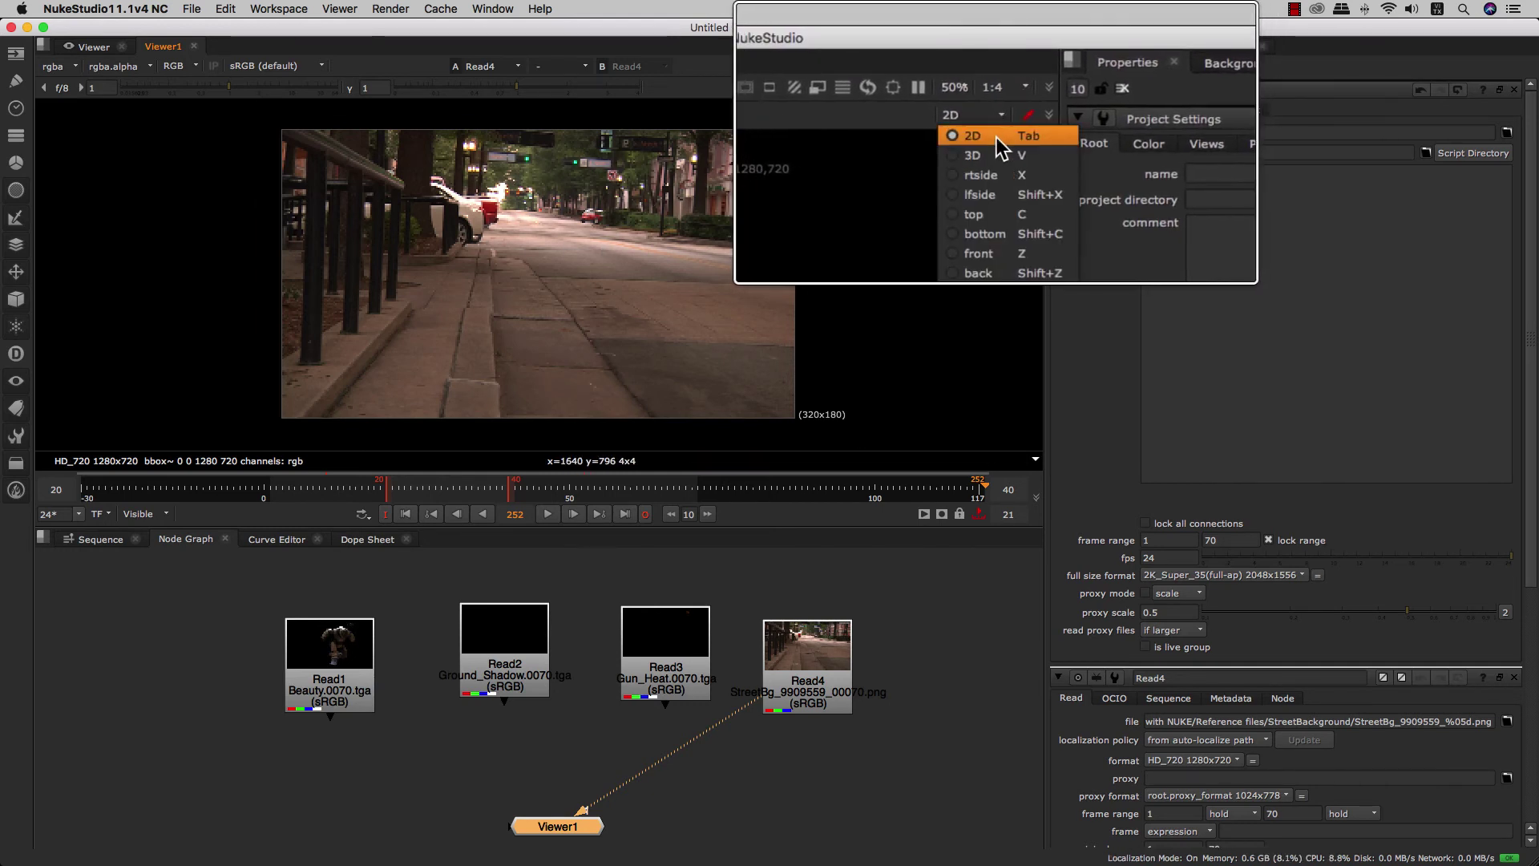
pyautogui.click(988, 146)
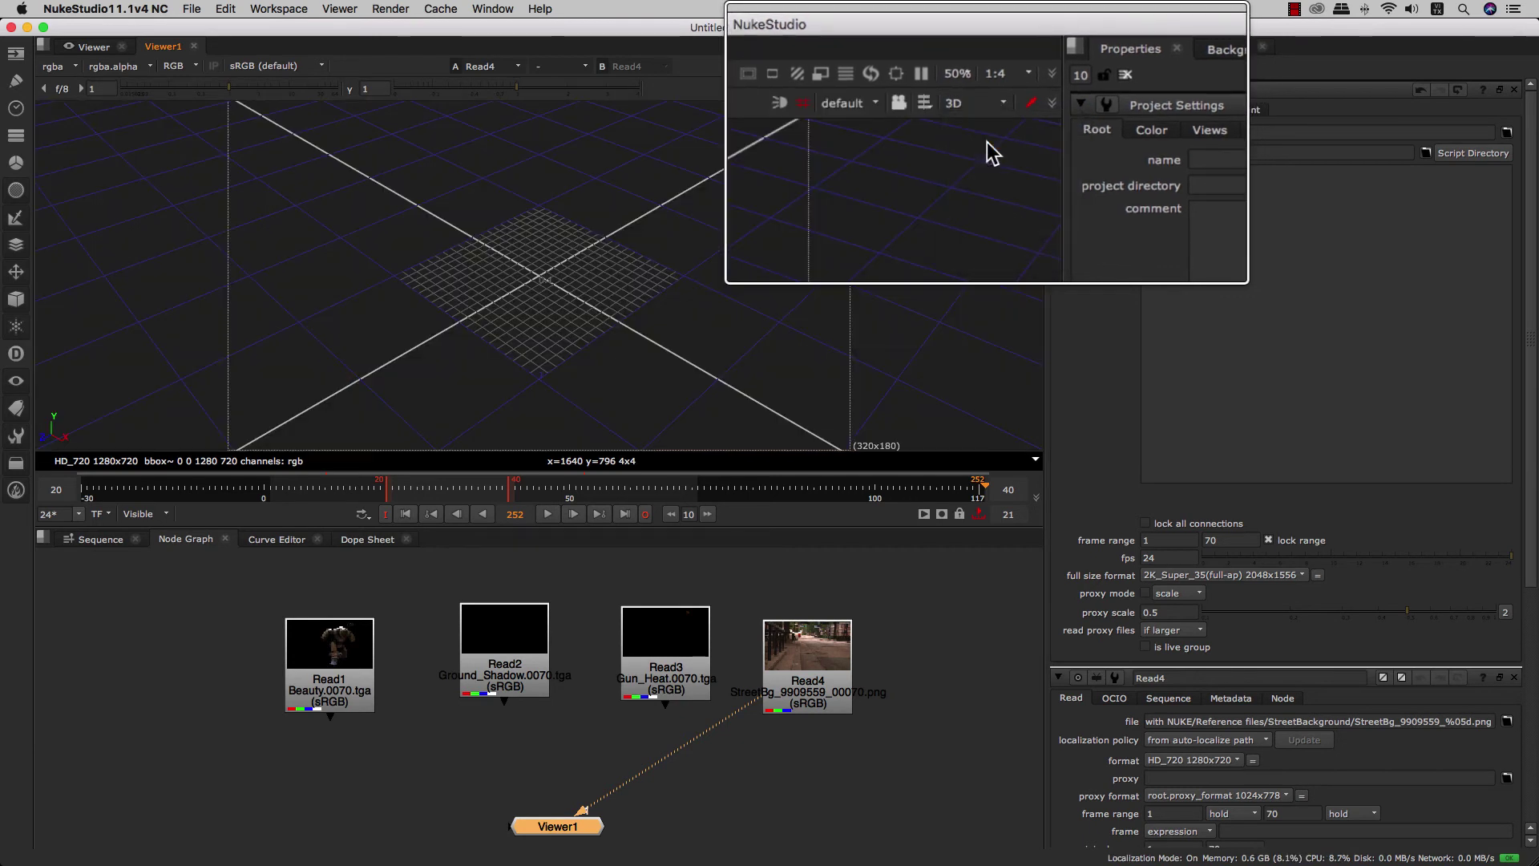
pyautogui.click(997, 118)
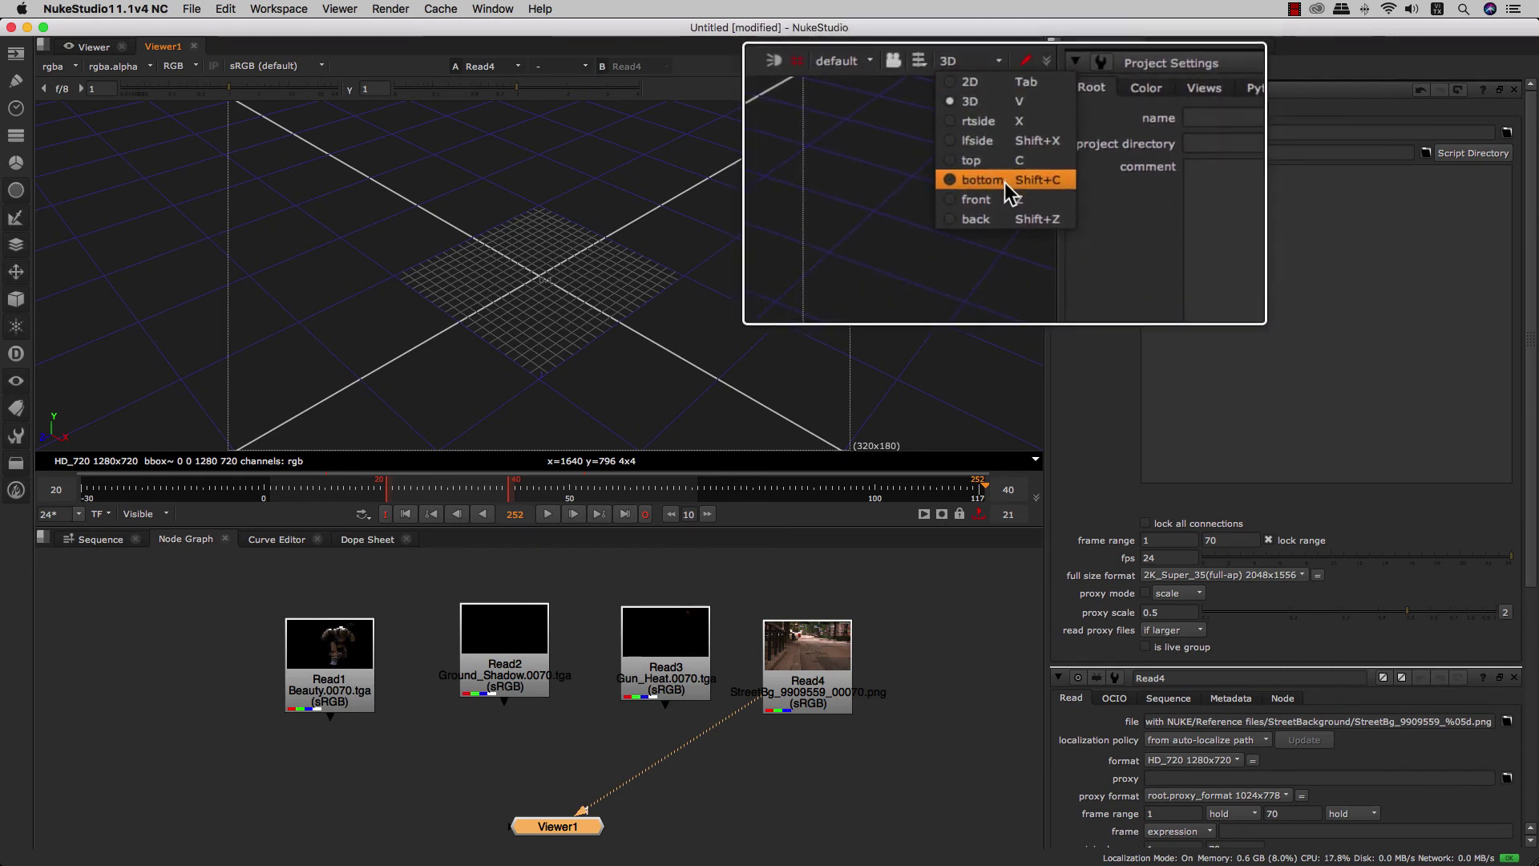
pyautogui.click(985, 142)
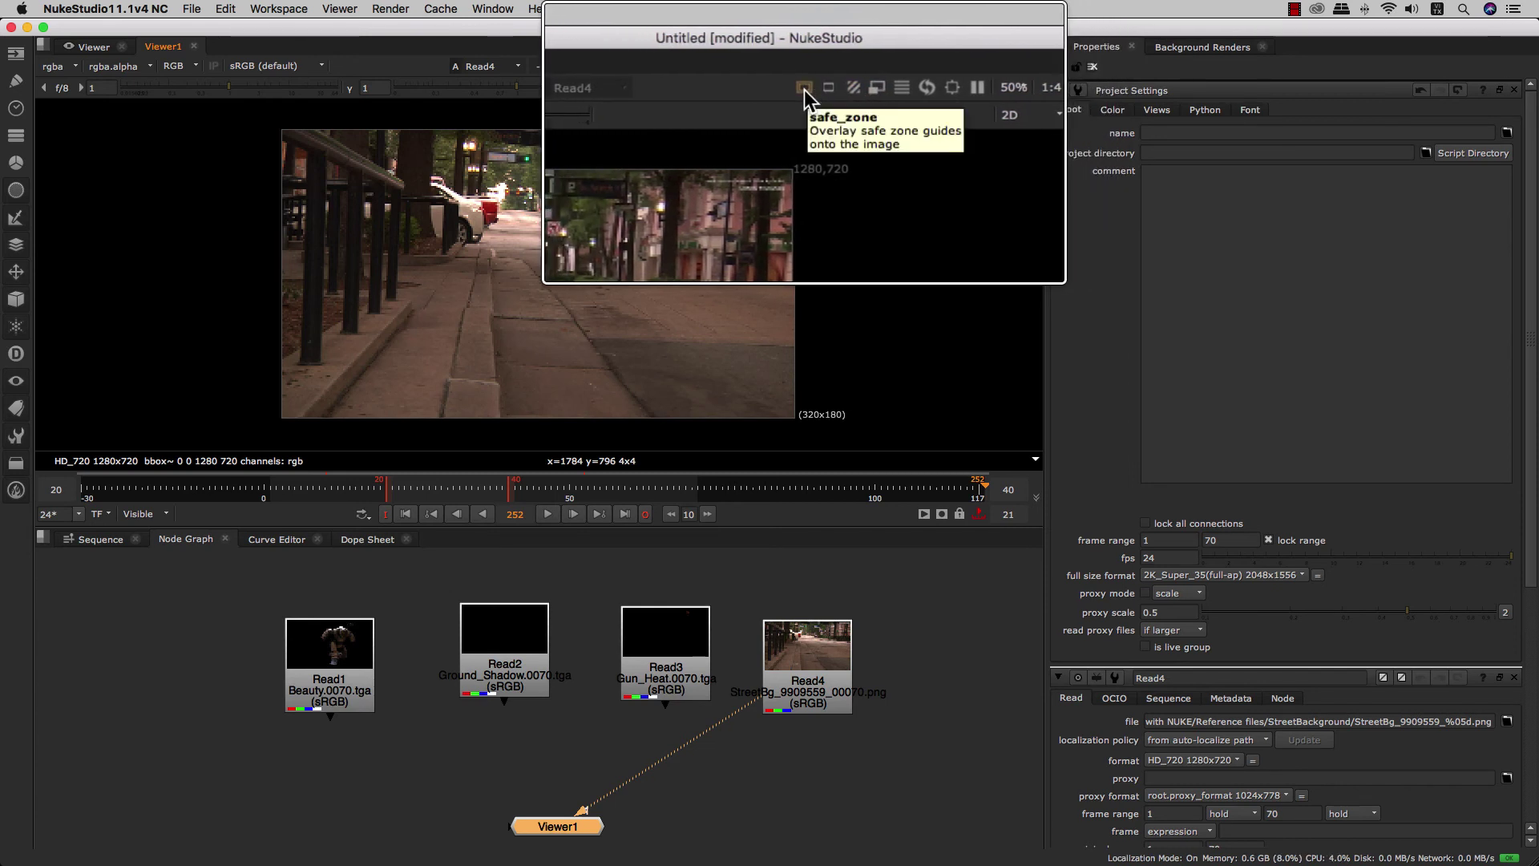
# Overlay the Format, title safe and action safe guides on the viewer image.
pyautogui.click(805, 89)
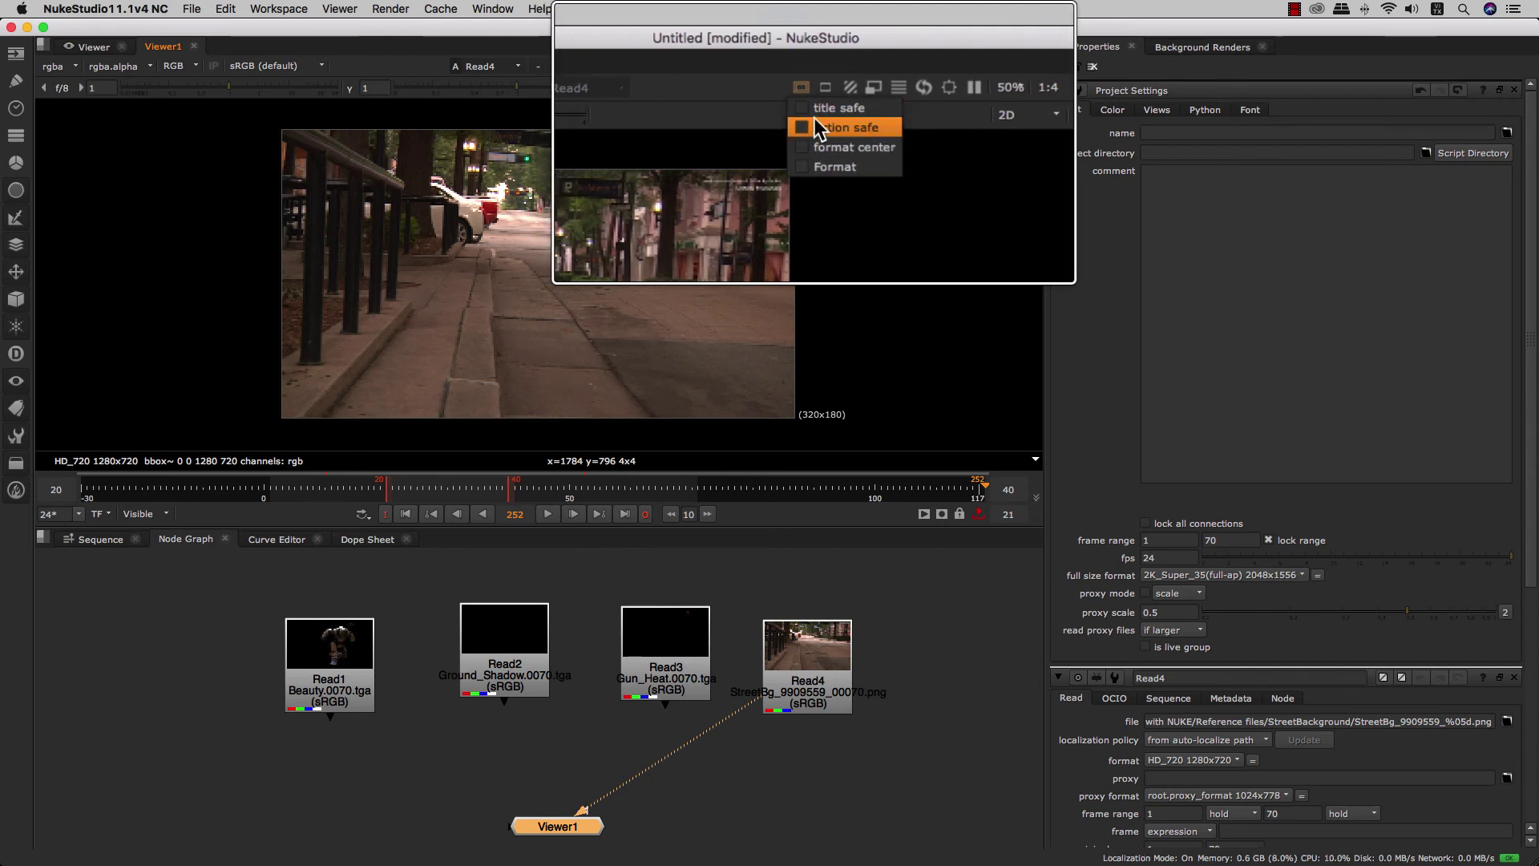
pyautogui.click(820, 143)
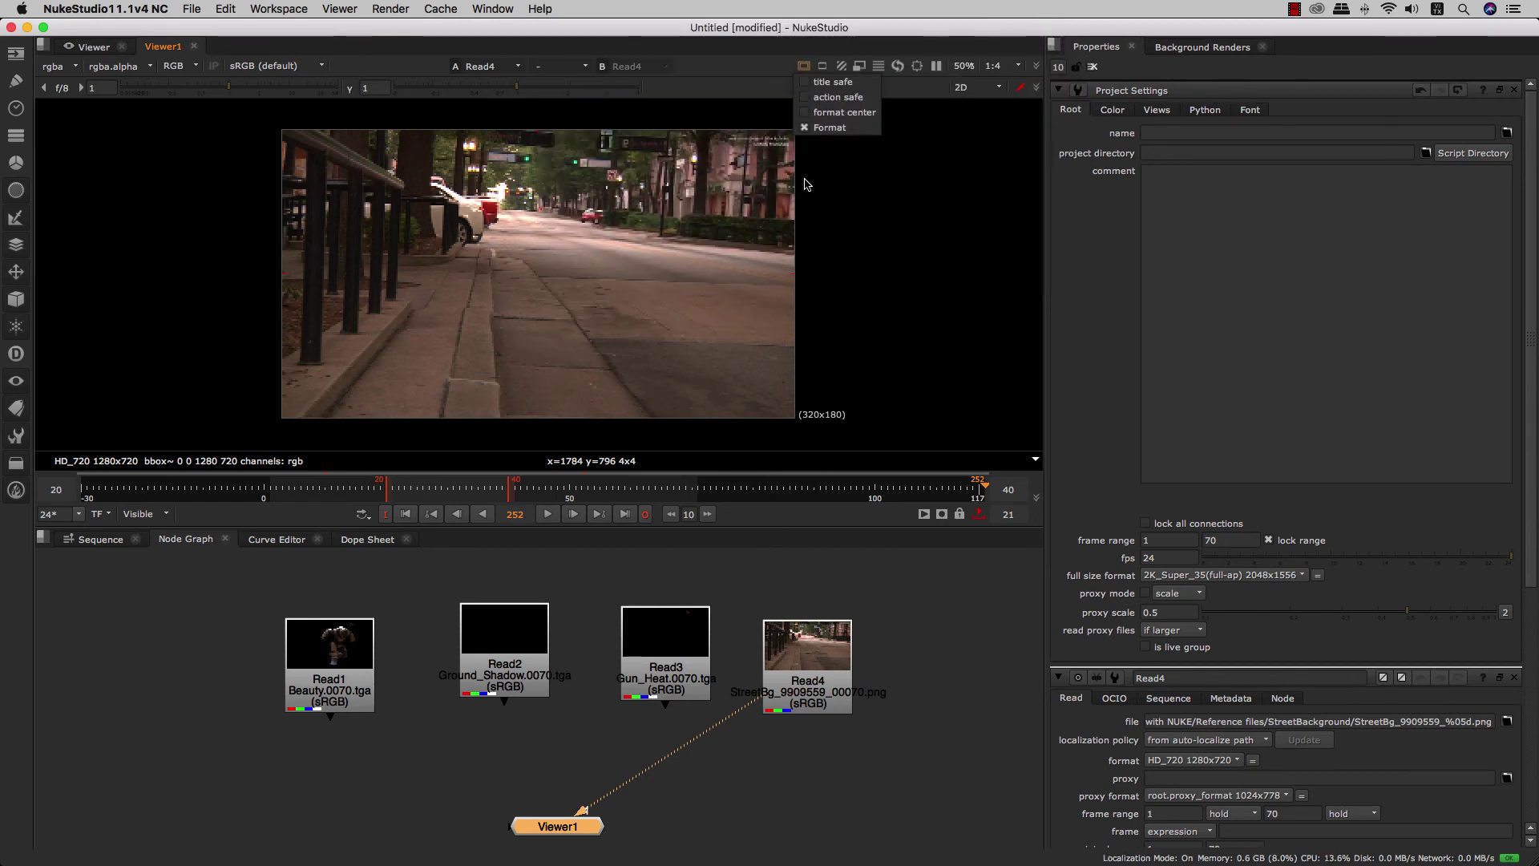
pyautogui.click(804, 69)
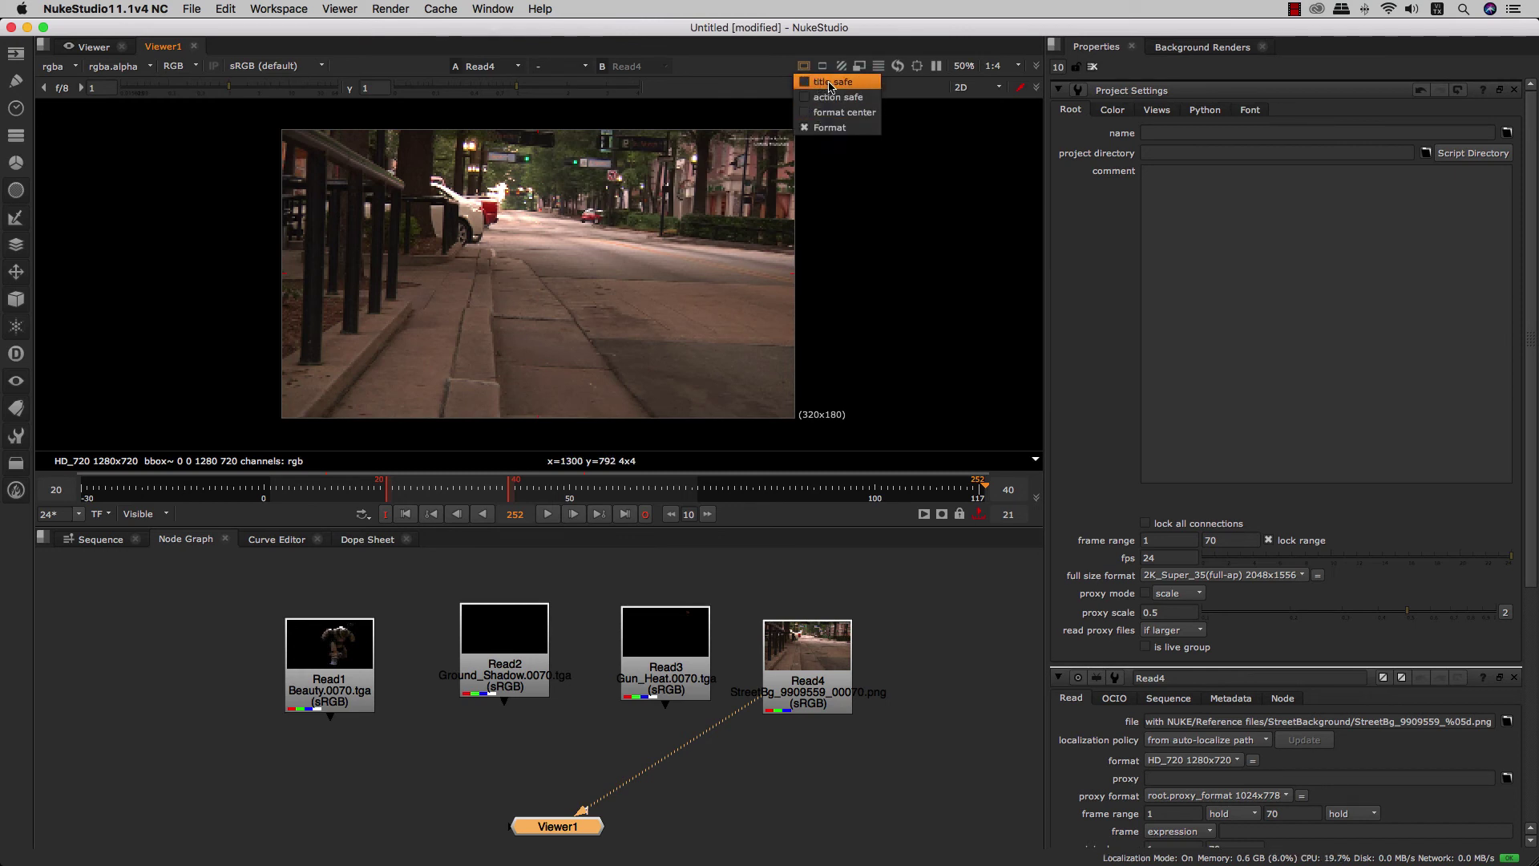
pyautogui.click(831, 84)
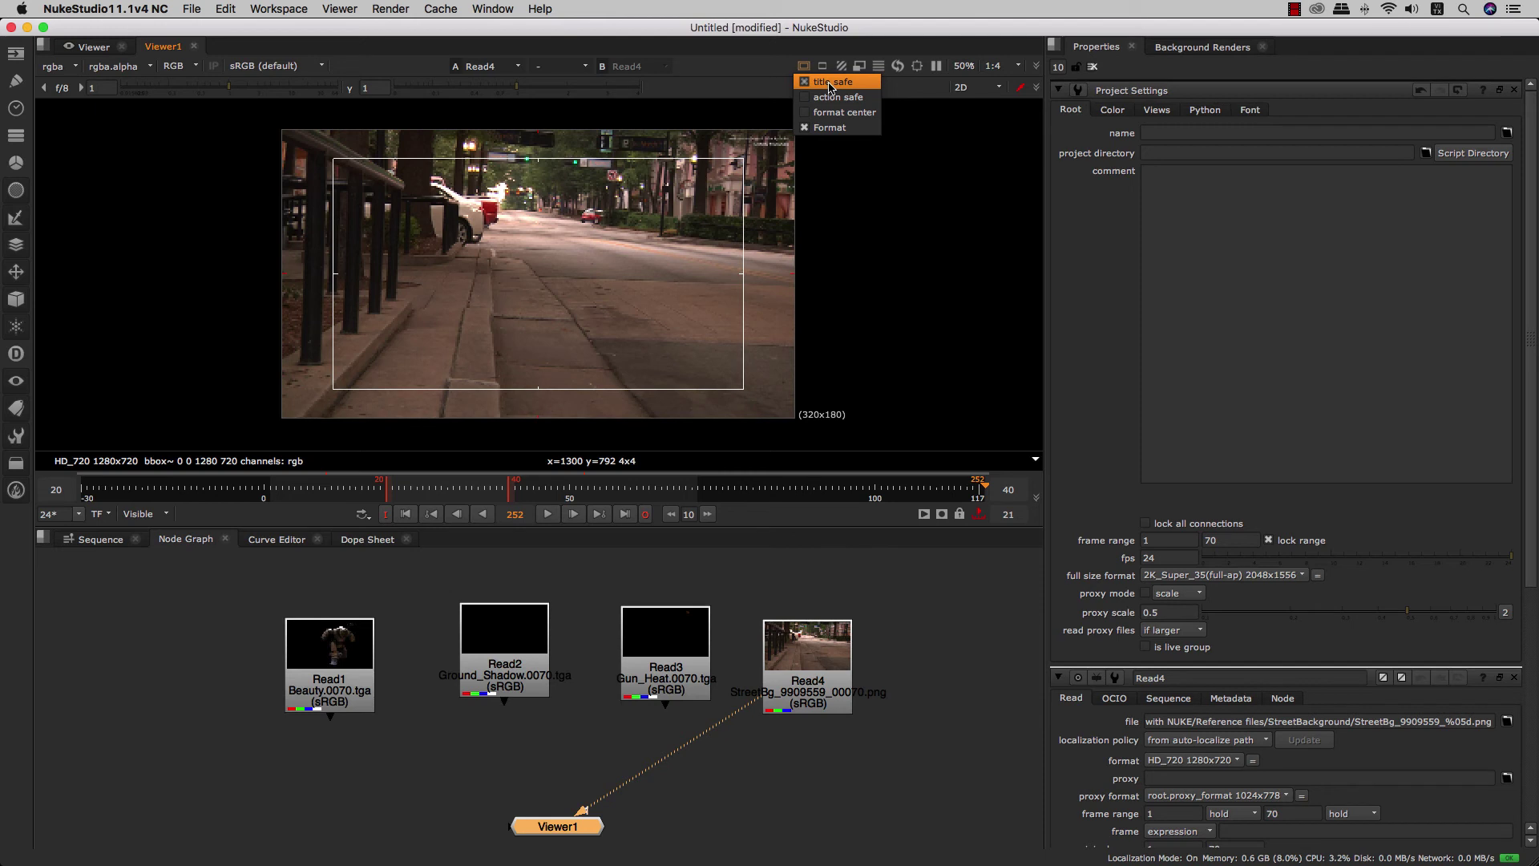
pyautogui.click(816, 85)
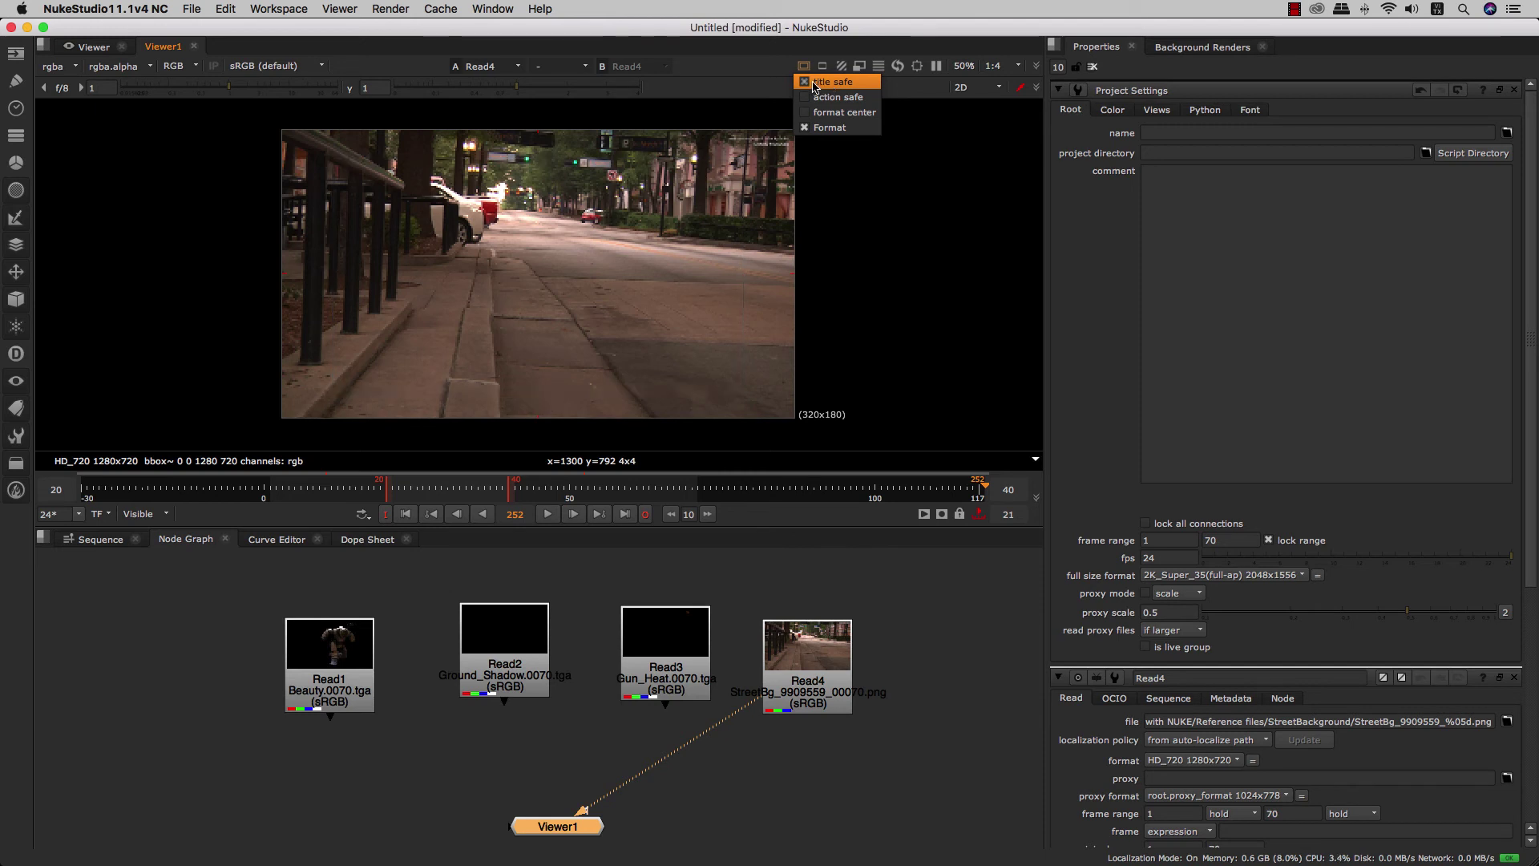
pyautogui.click(807, 84)
pyautogui.click(810, 98)
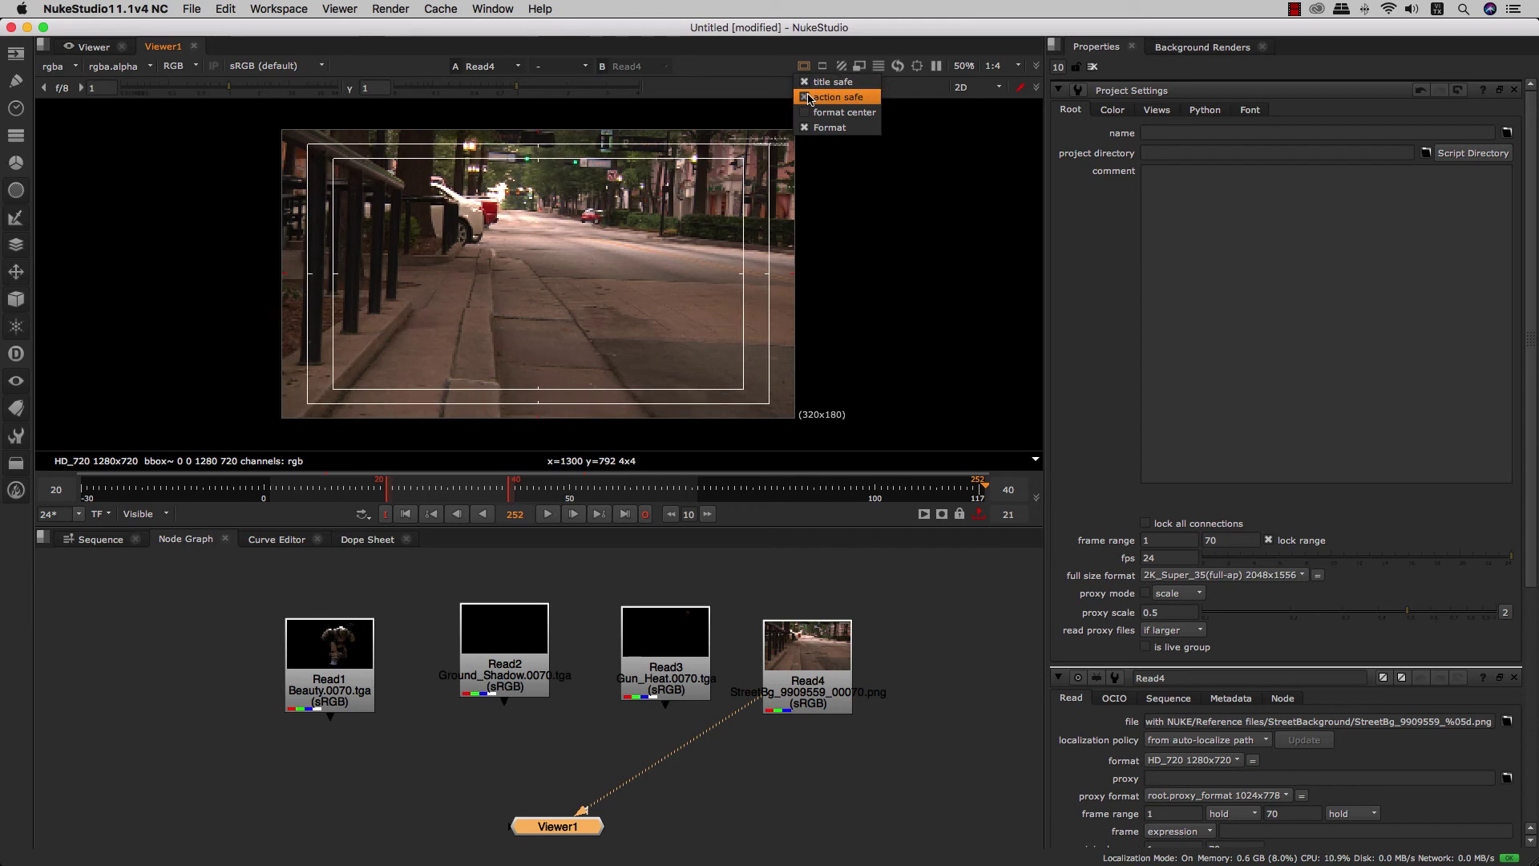
# Hide the title safe and action safe guides and show the format center mark in the viewer.
pyautogui.click(805, 87)
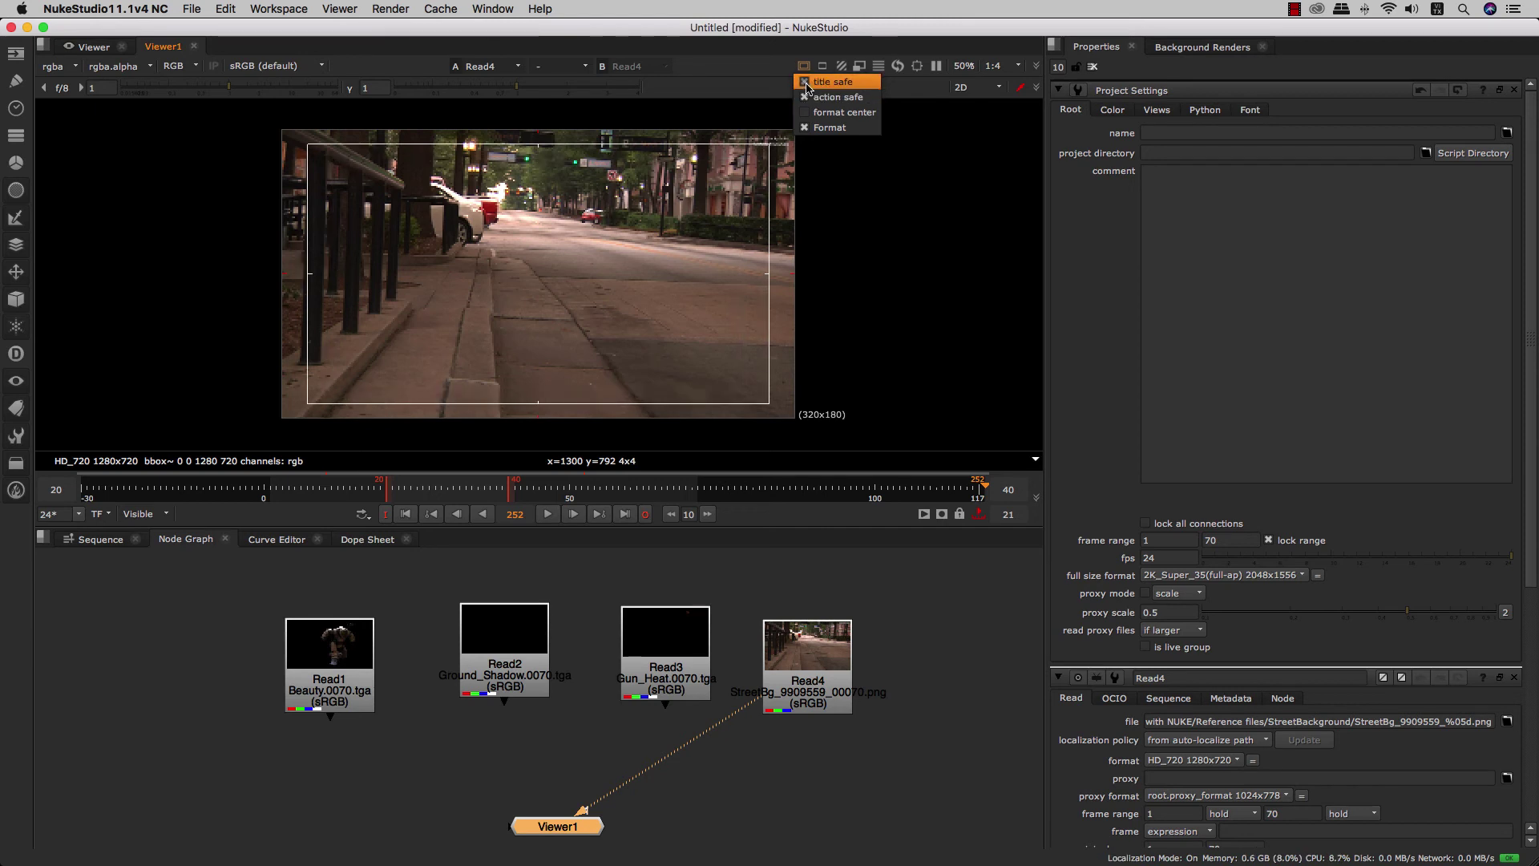
pyautogui.click(829, 116)
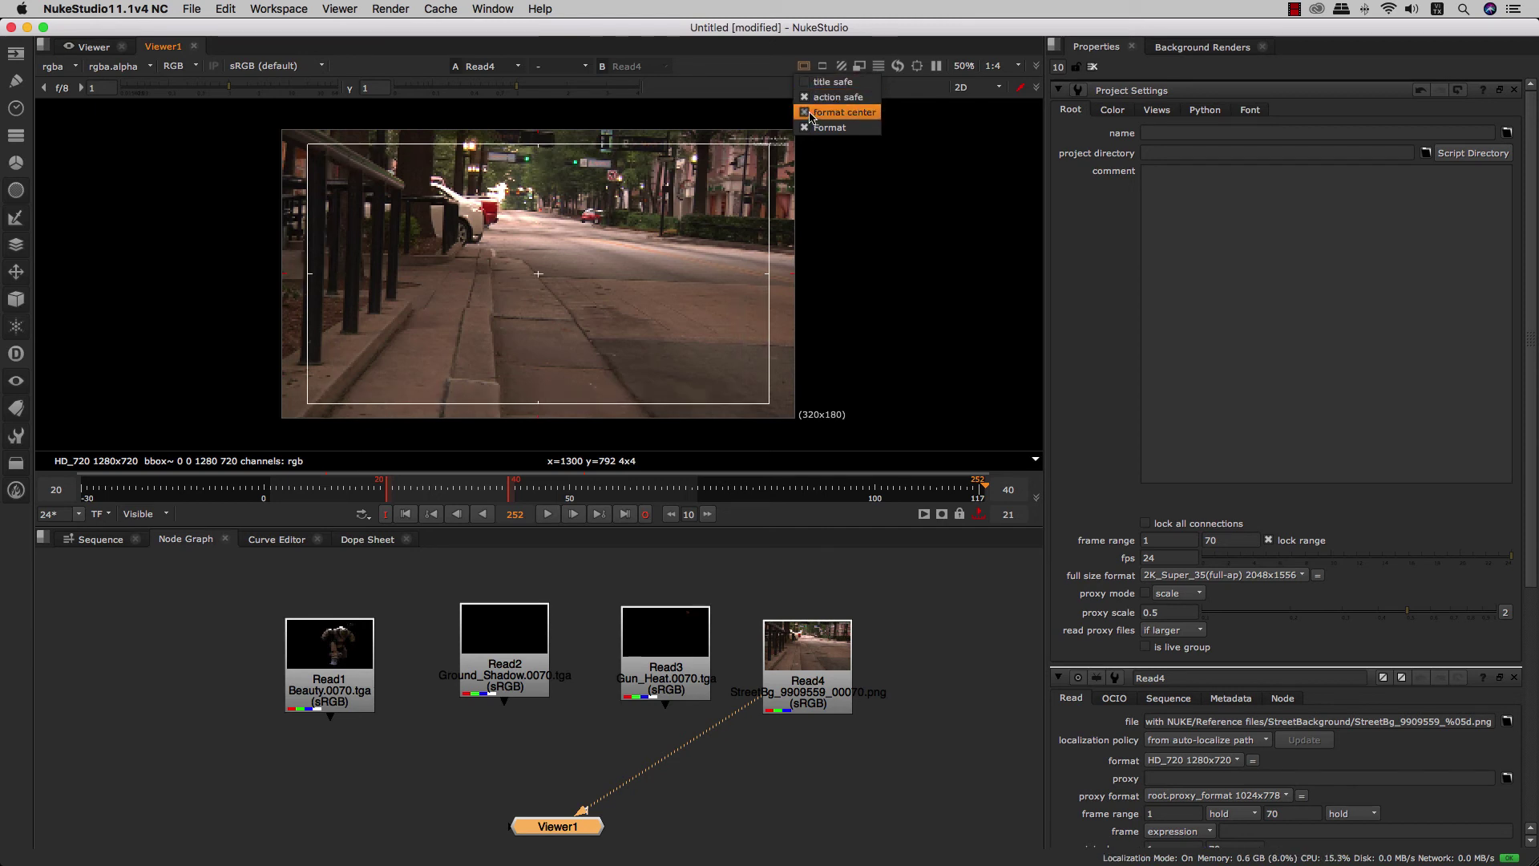
pyautogui.click(808, 97)
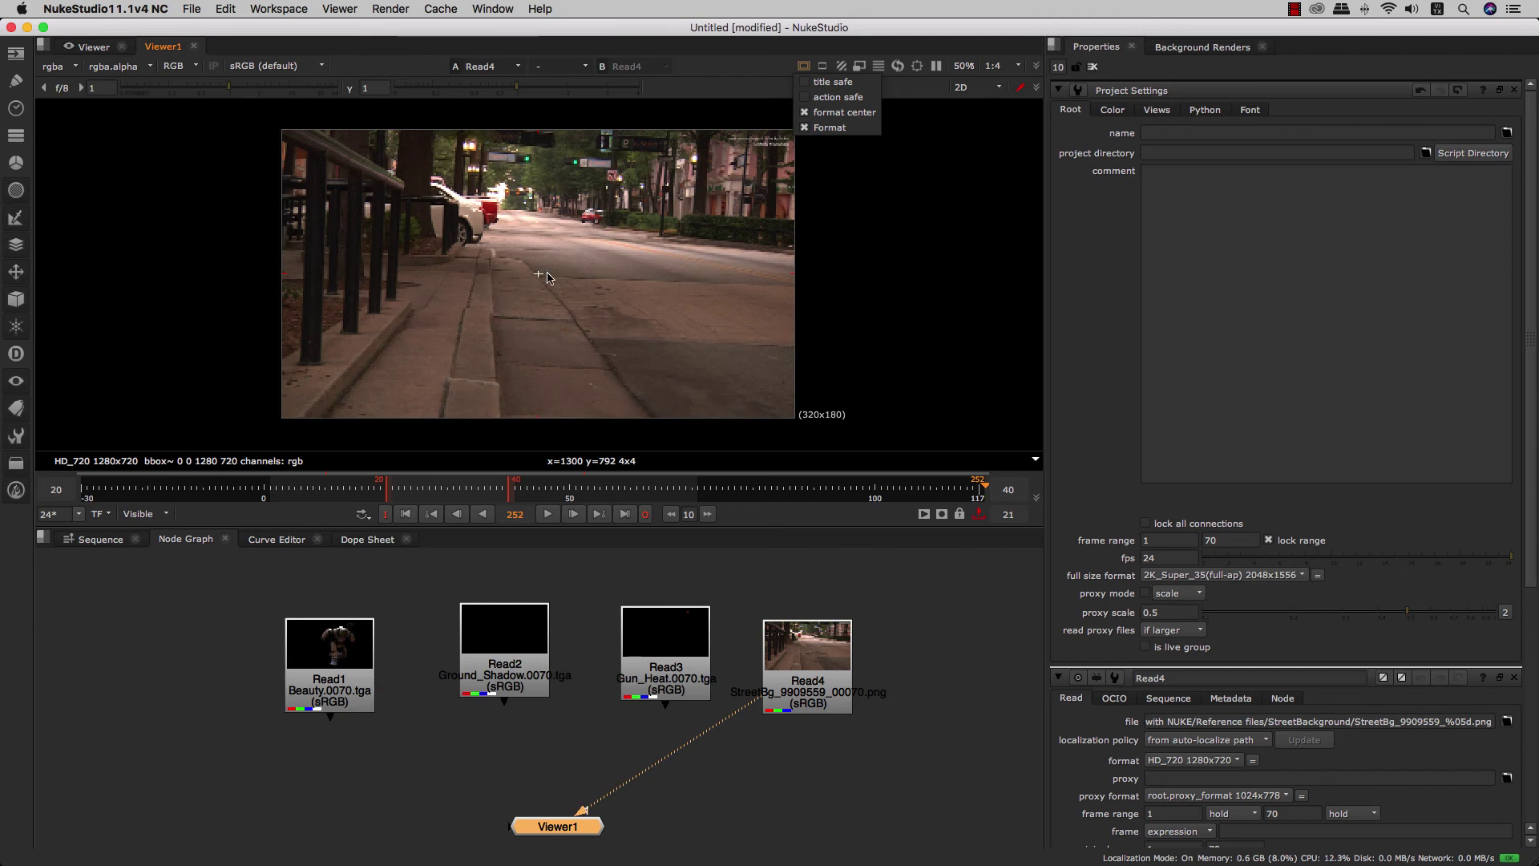
# Preview the full viewer mask at 4:3, 16:9, square, 1.66:1, 1.85:1 and 2.35:1.
pyautogui.click(828, 67)
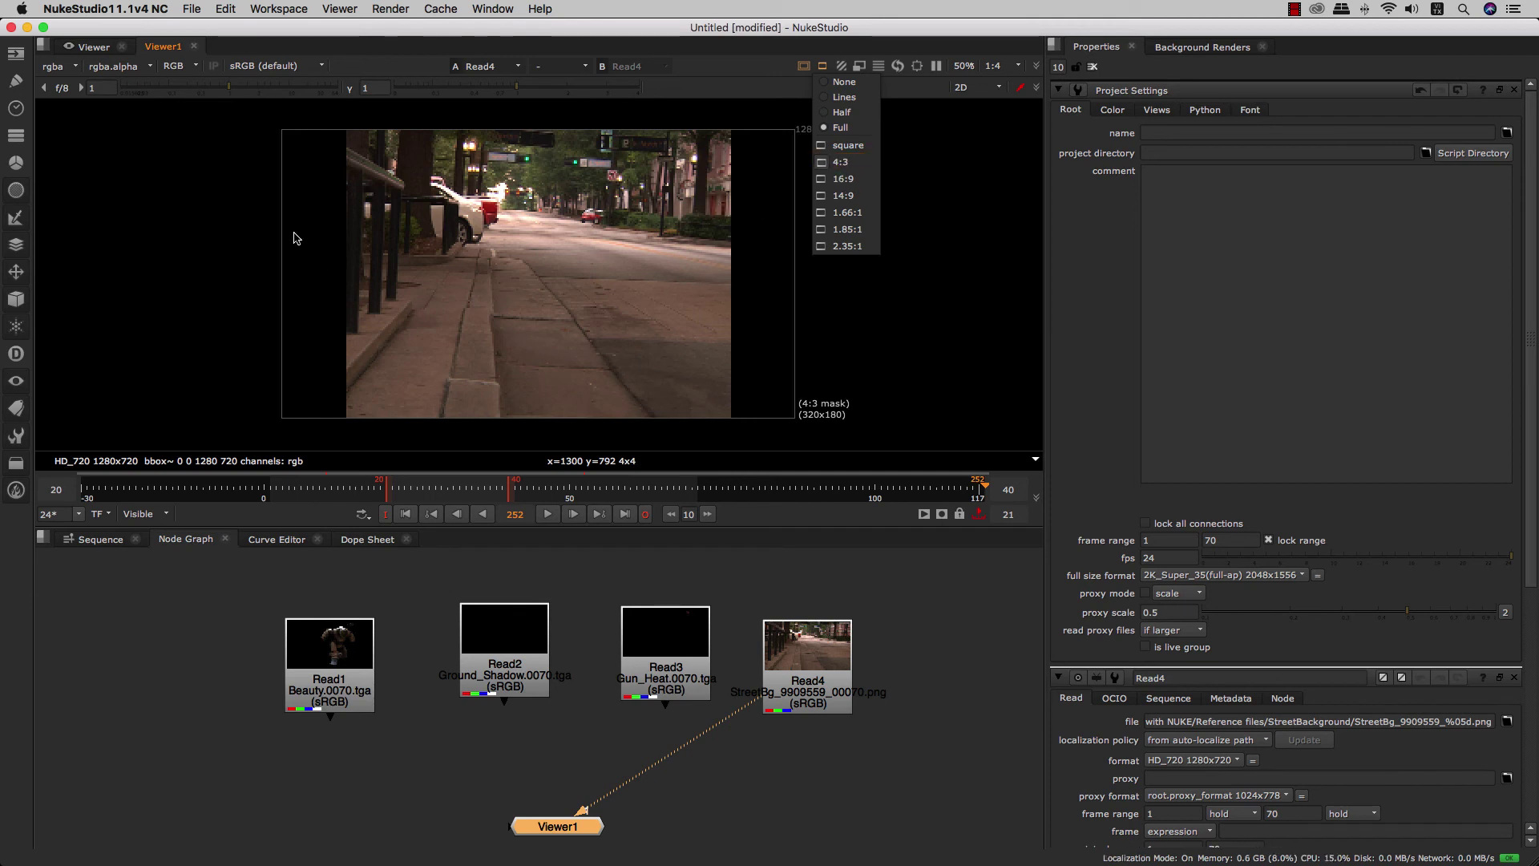
pyautogui.click(850, 179)
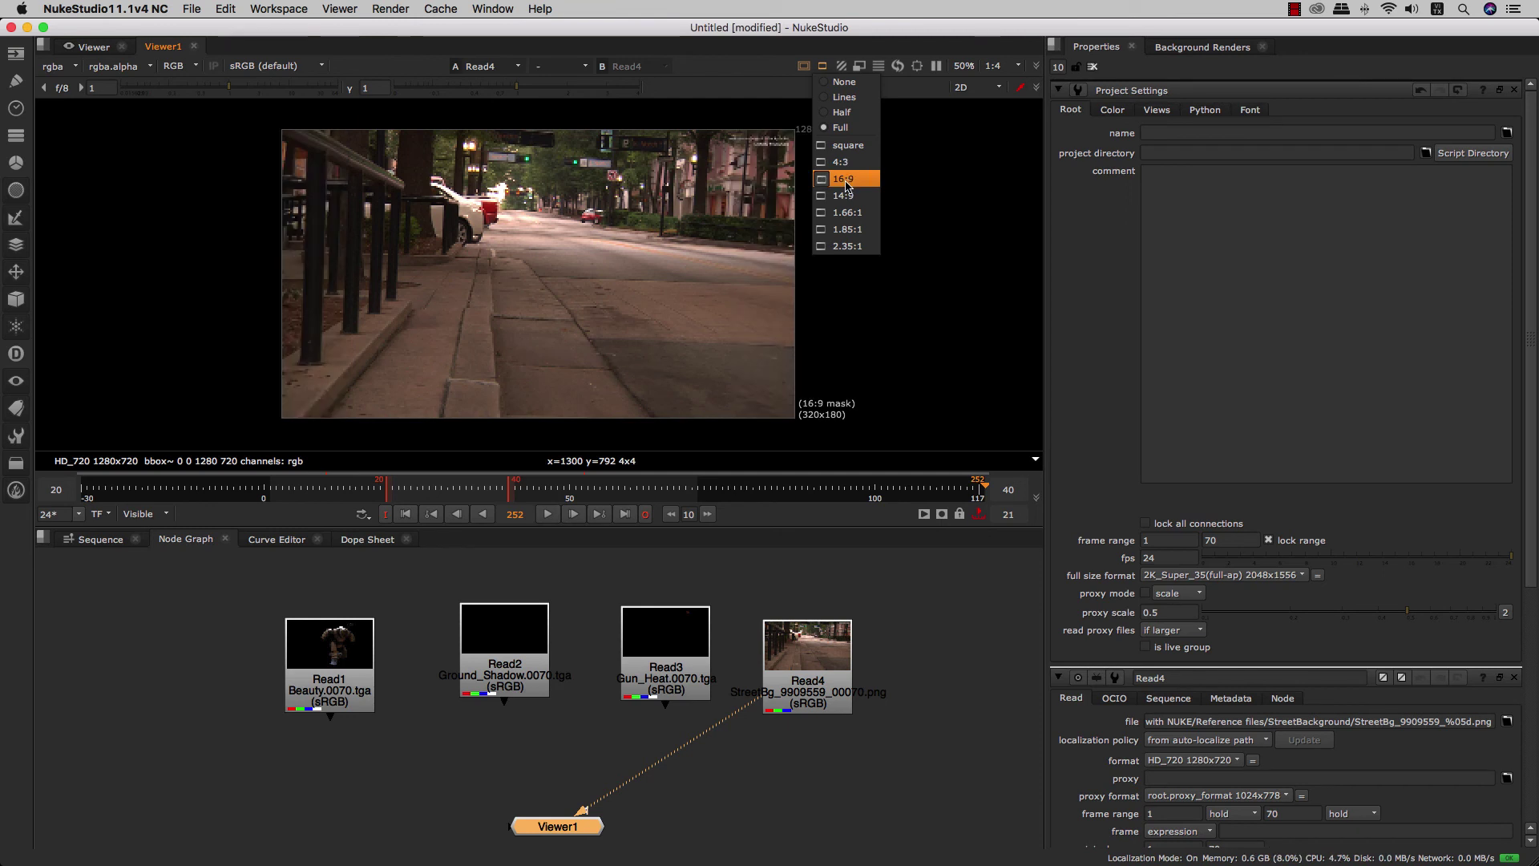
pyautogui.click(846, 145)
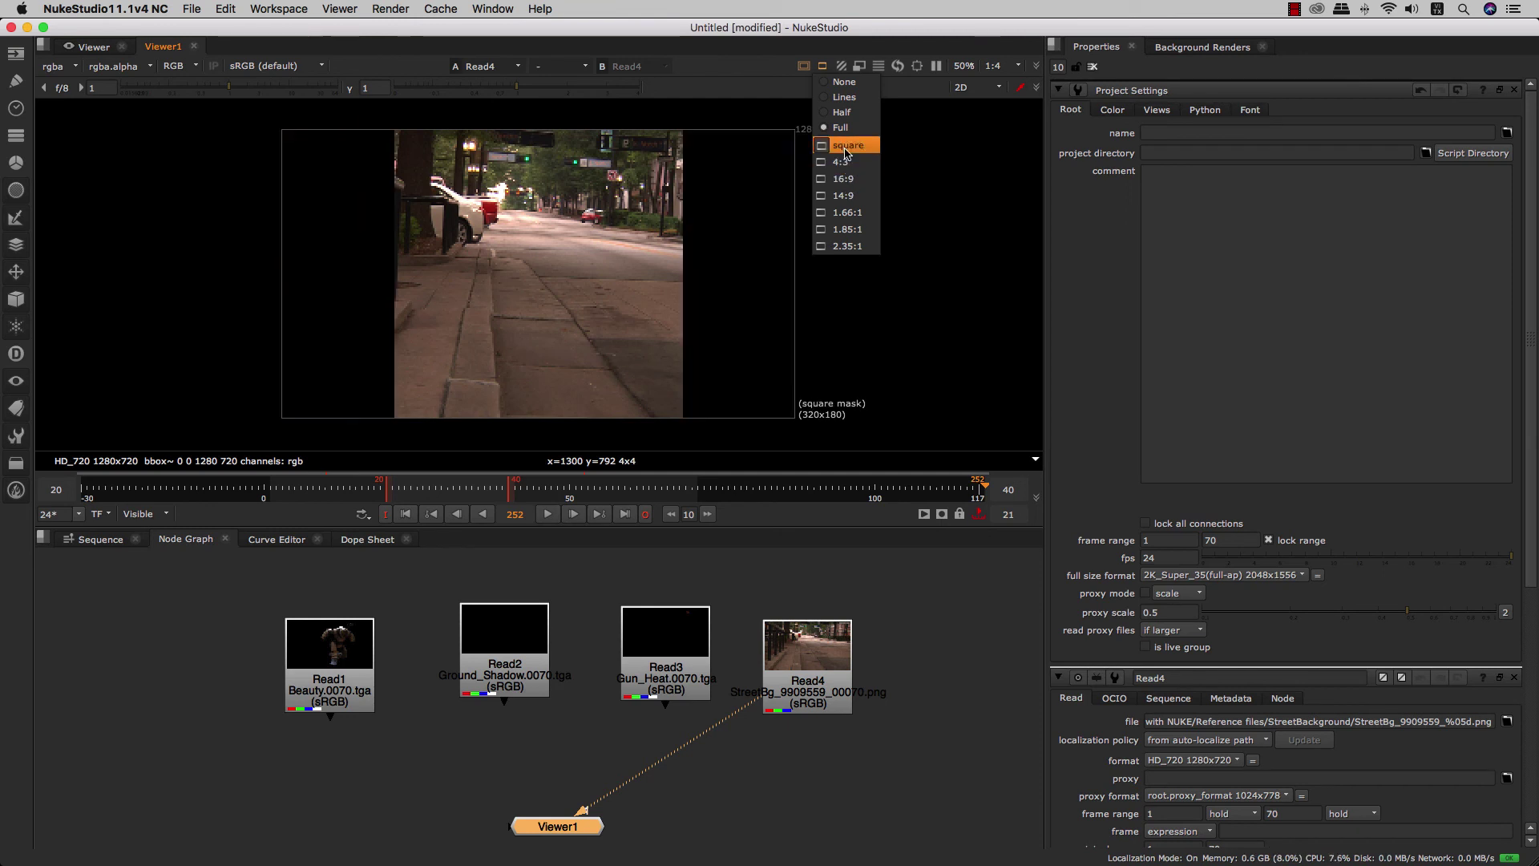
pyautogui.click(852, 213)
pyautogui.click(848, 229)
pyautogui.click(852, 246)
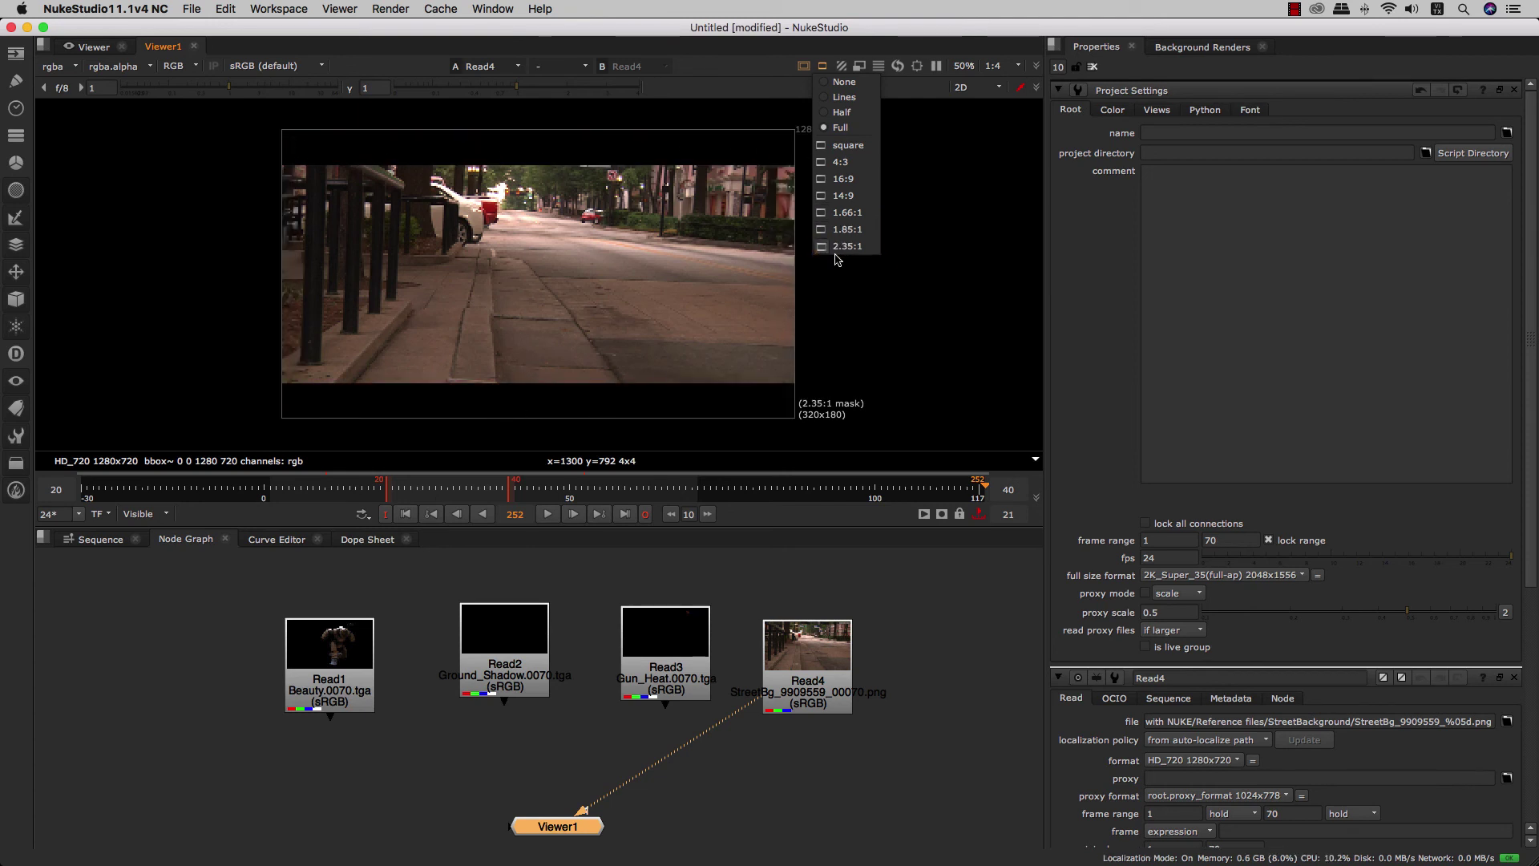
# Compare the Half, Full and Lines styles of the 2.35:1 mask, and set the mask to None.
pyautogui.click(841, 112)
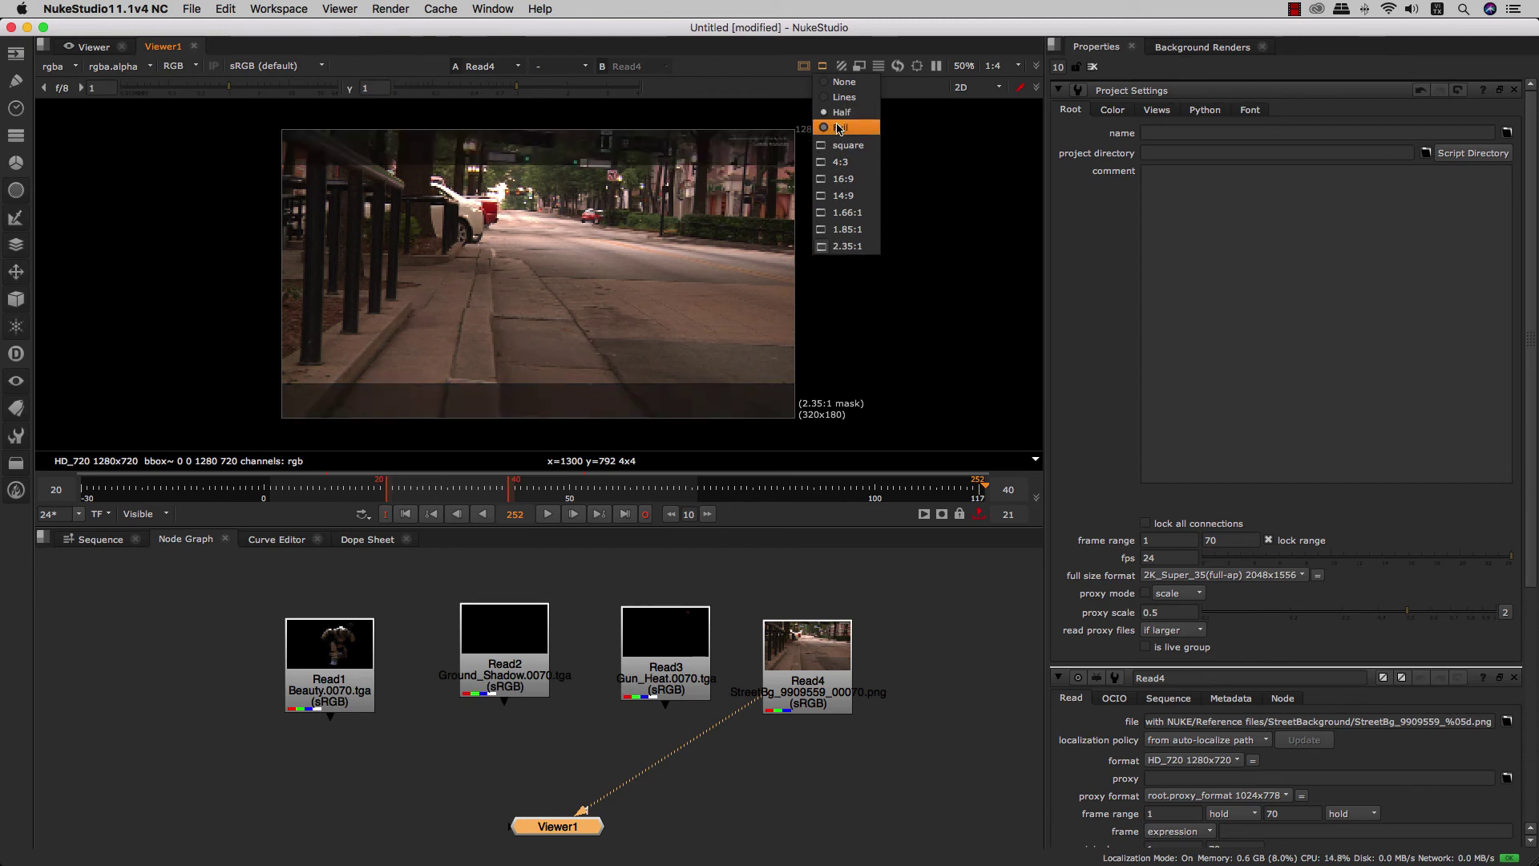
pyautogui.click(839, 128)
pyautogui.click(838, 112)
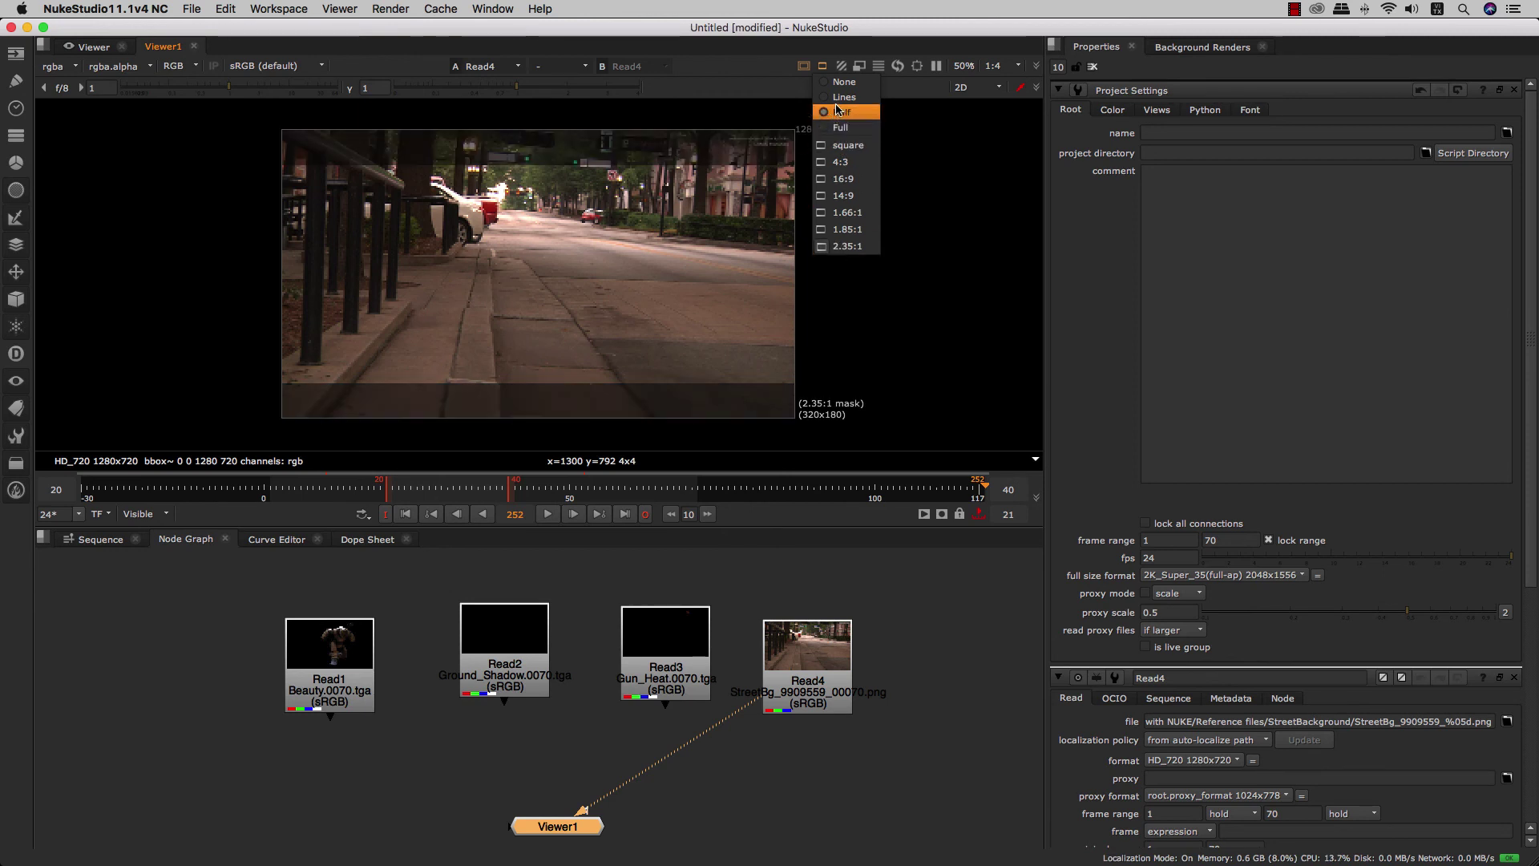
pyautogui.click(839, 97)
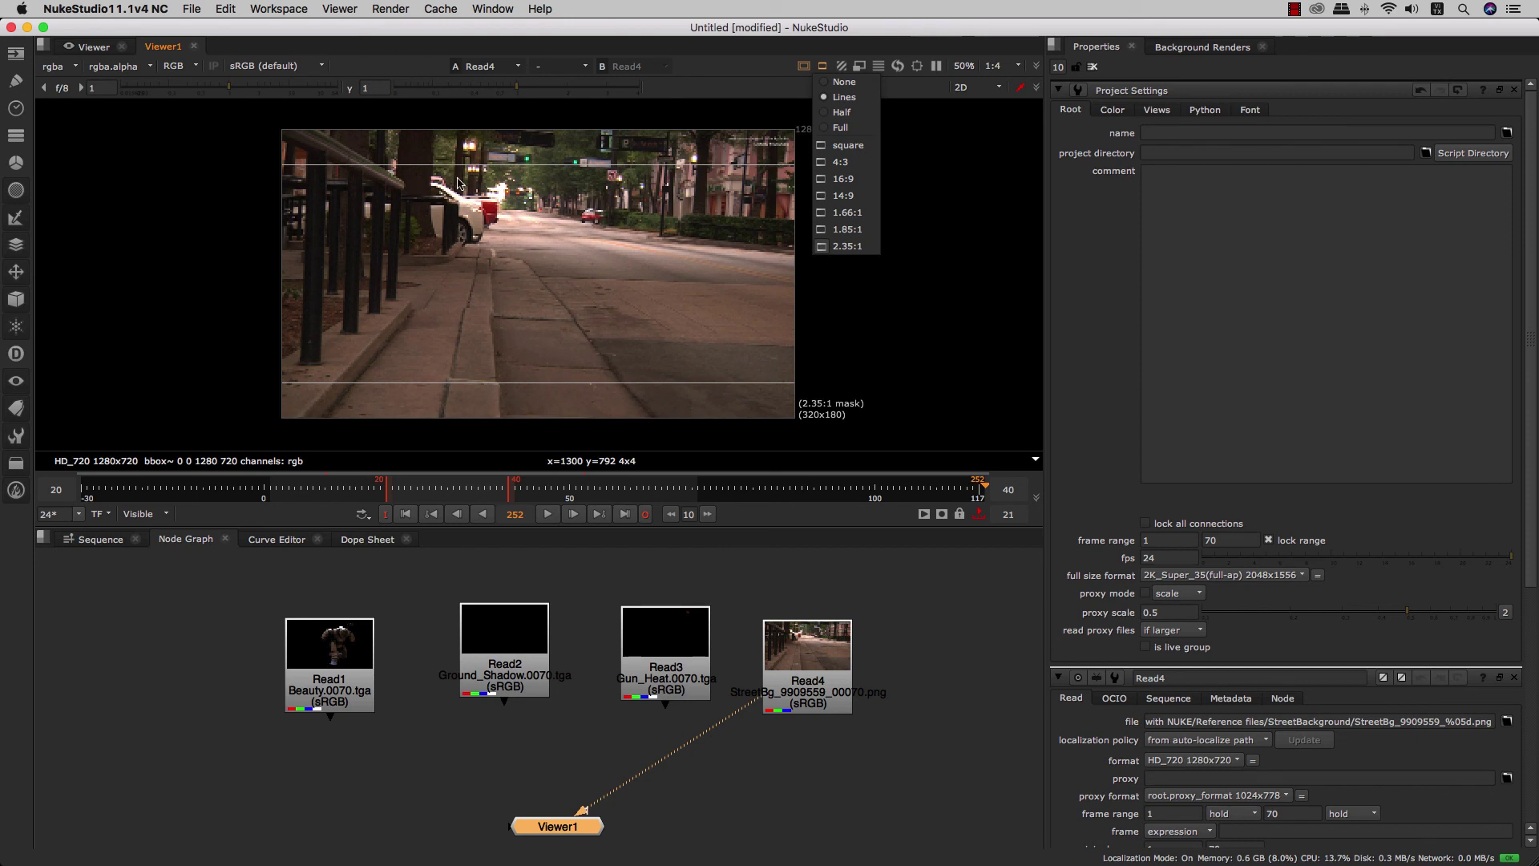
pyautogui.click(839, 82)
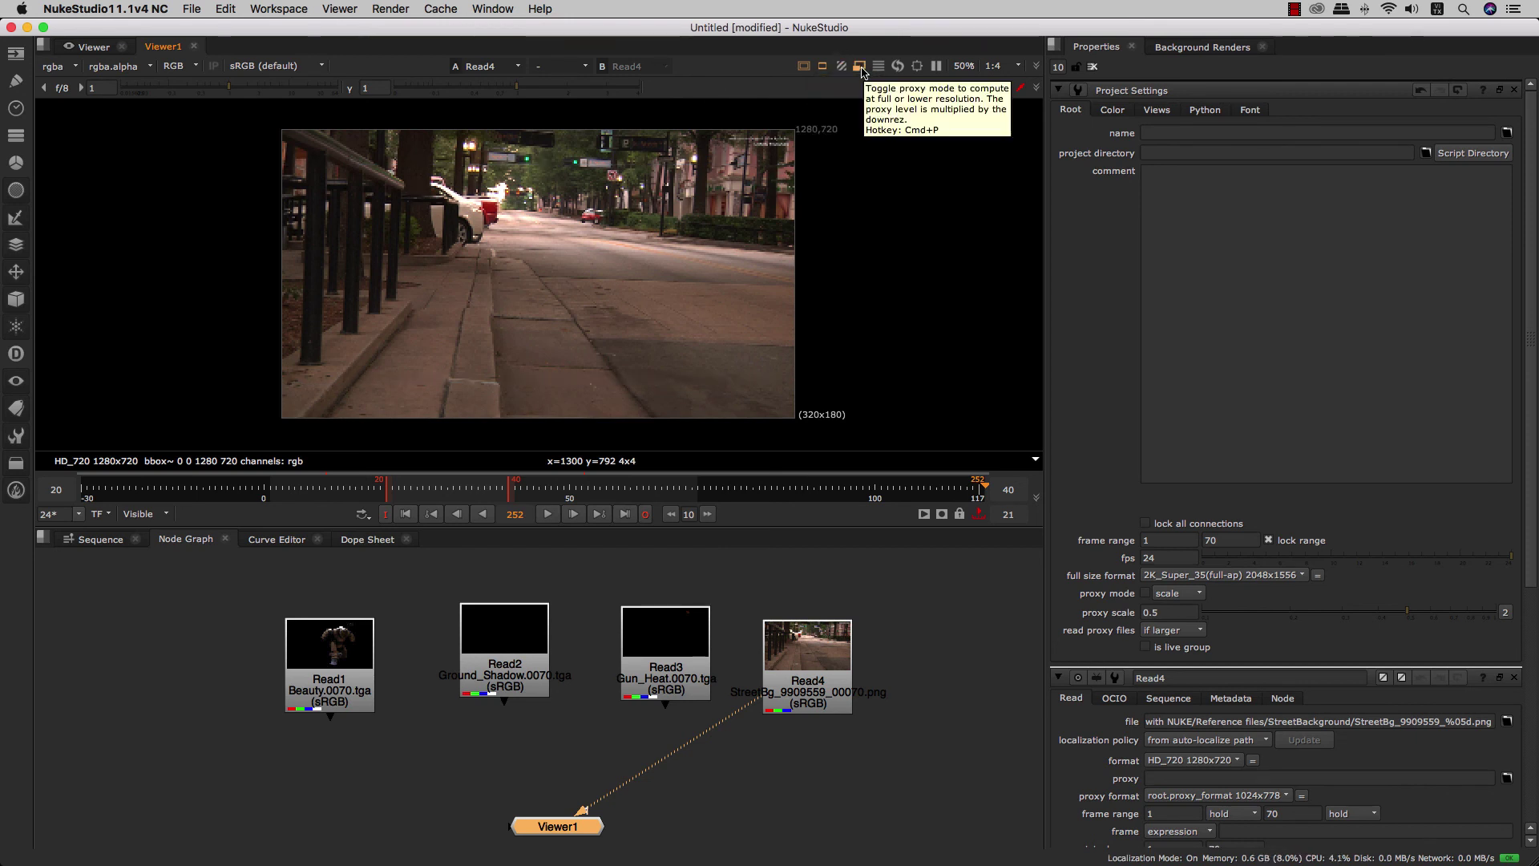
# Toggle proxy mode on and off, and set the viewer downrez ratio to 1:1.
pyautogui.click(859, 66)
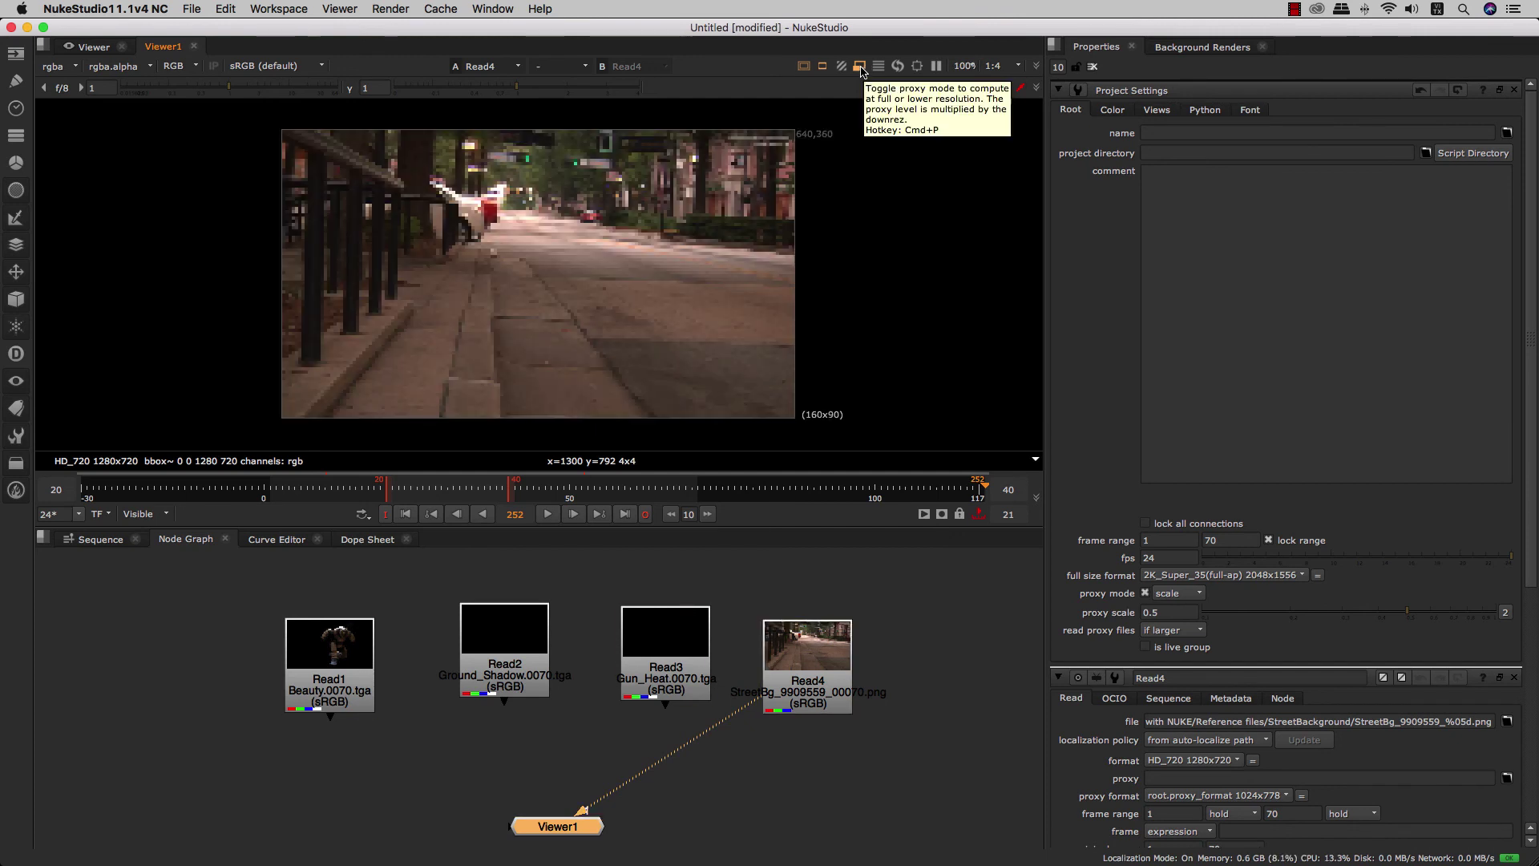
pyautogui.click(860, 66)
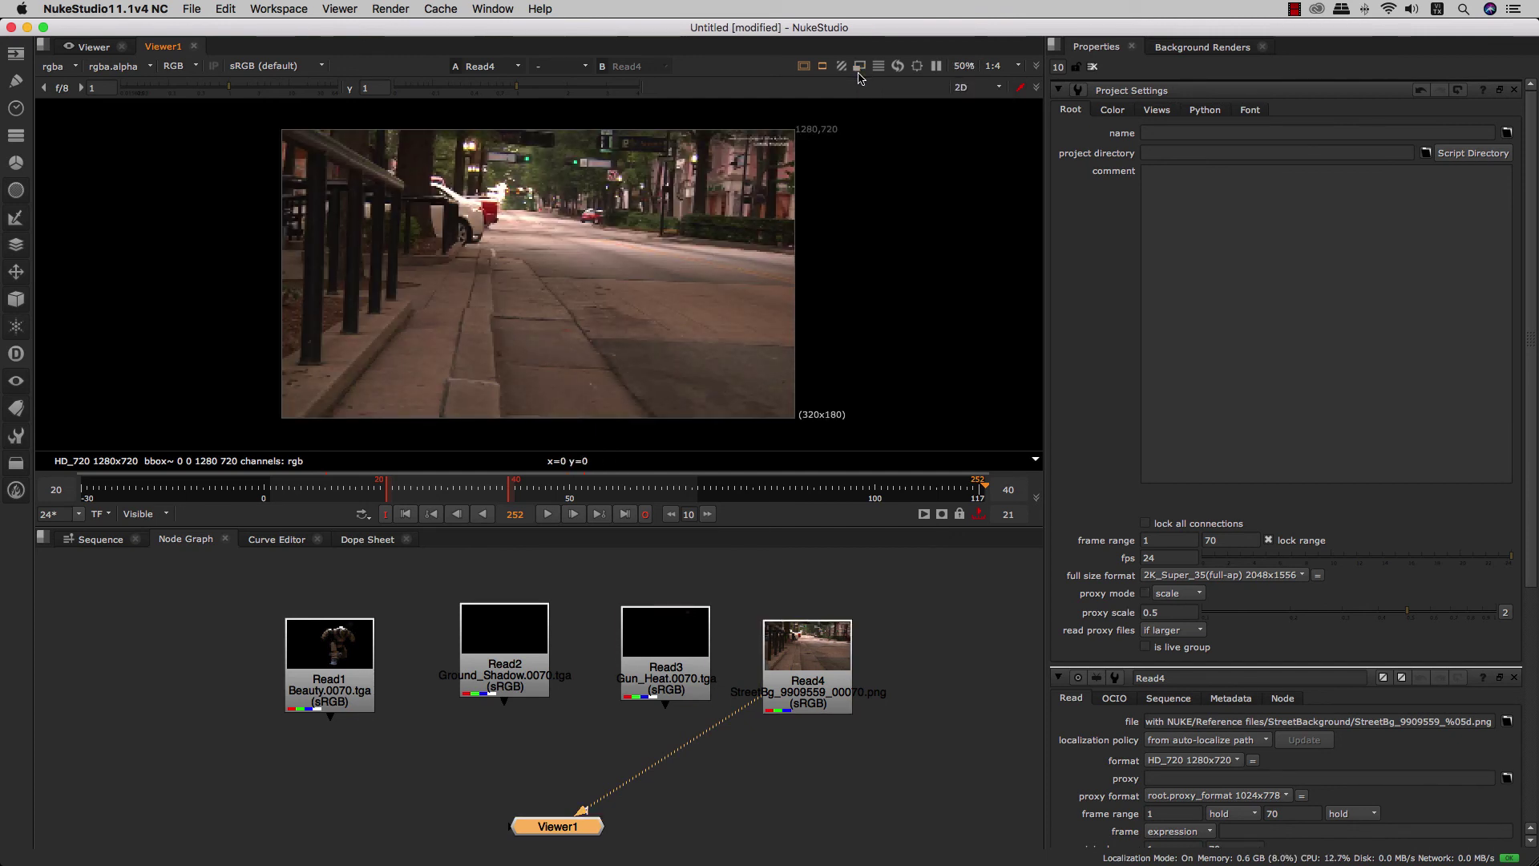
pyautogui.click(1016, 68)
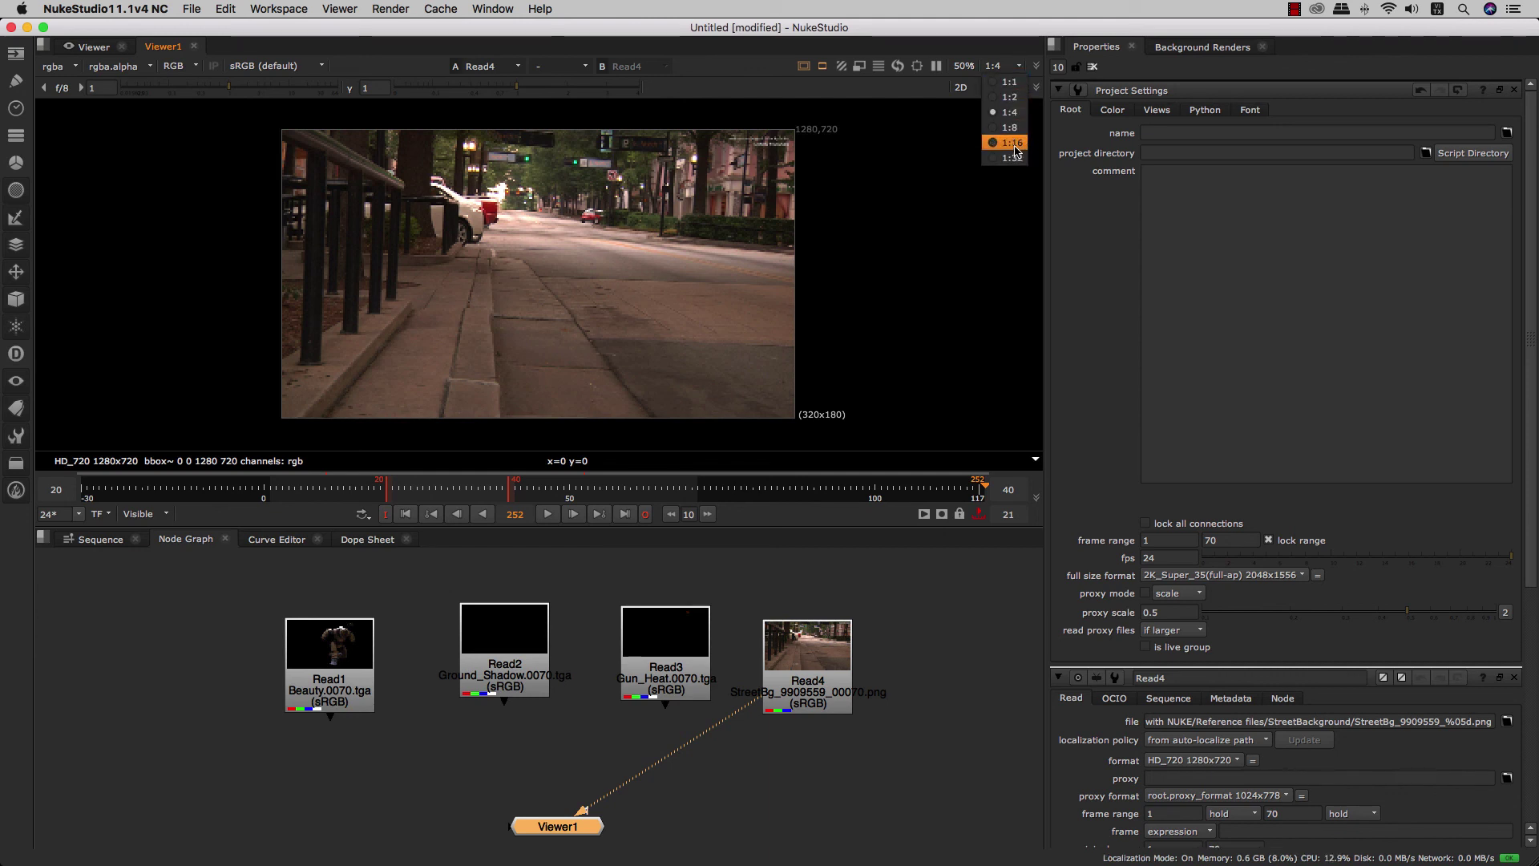
pyautogui.click(882, 93)
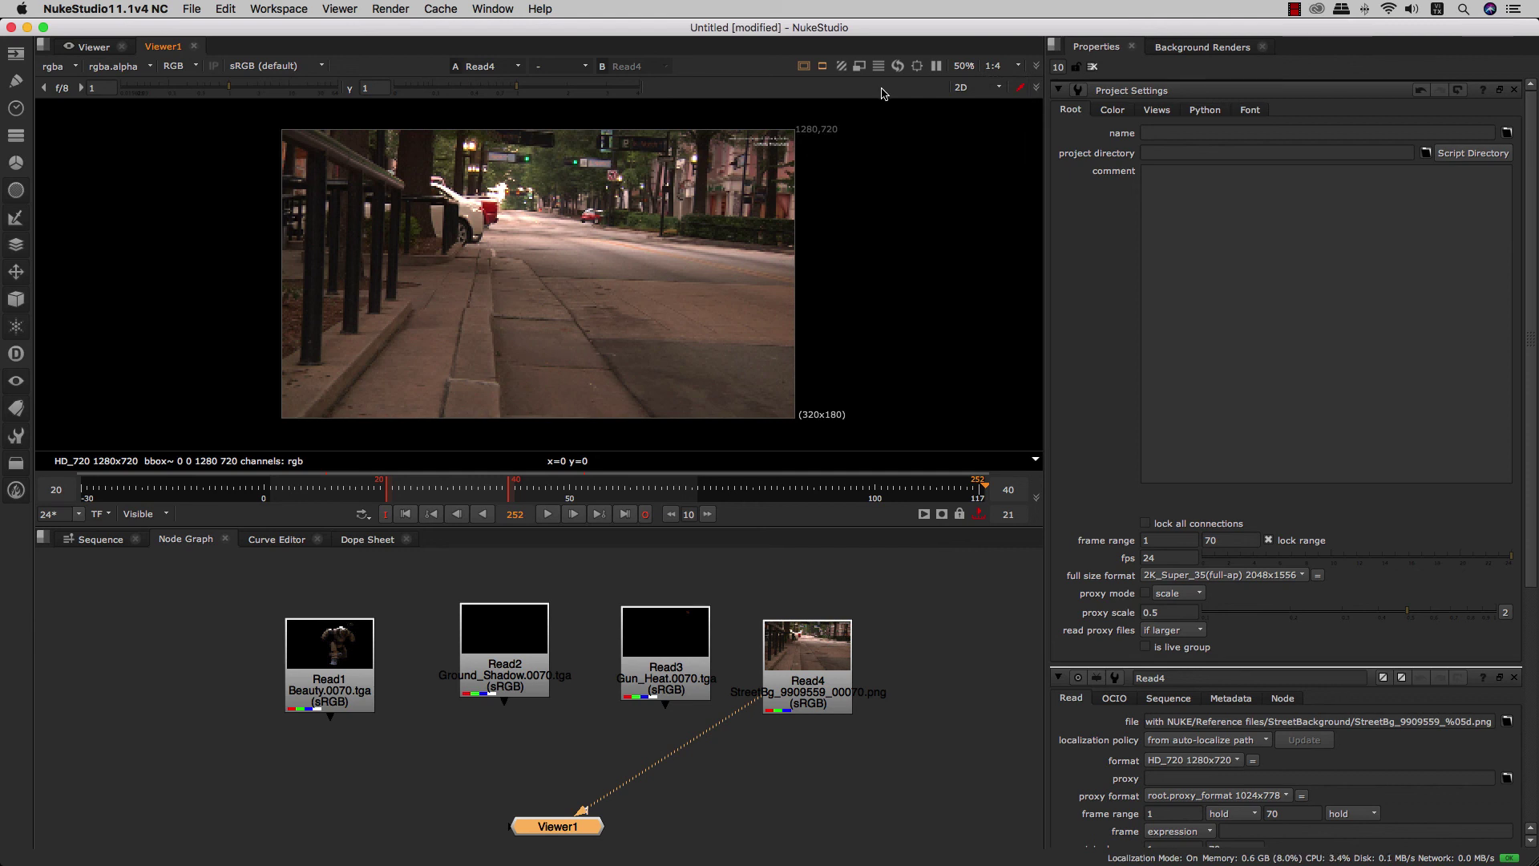
pyautogui.click(1018, 66)
pyautogui.click(1004, 82)
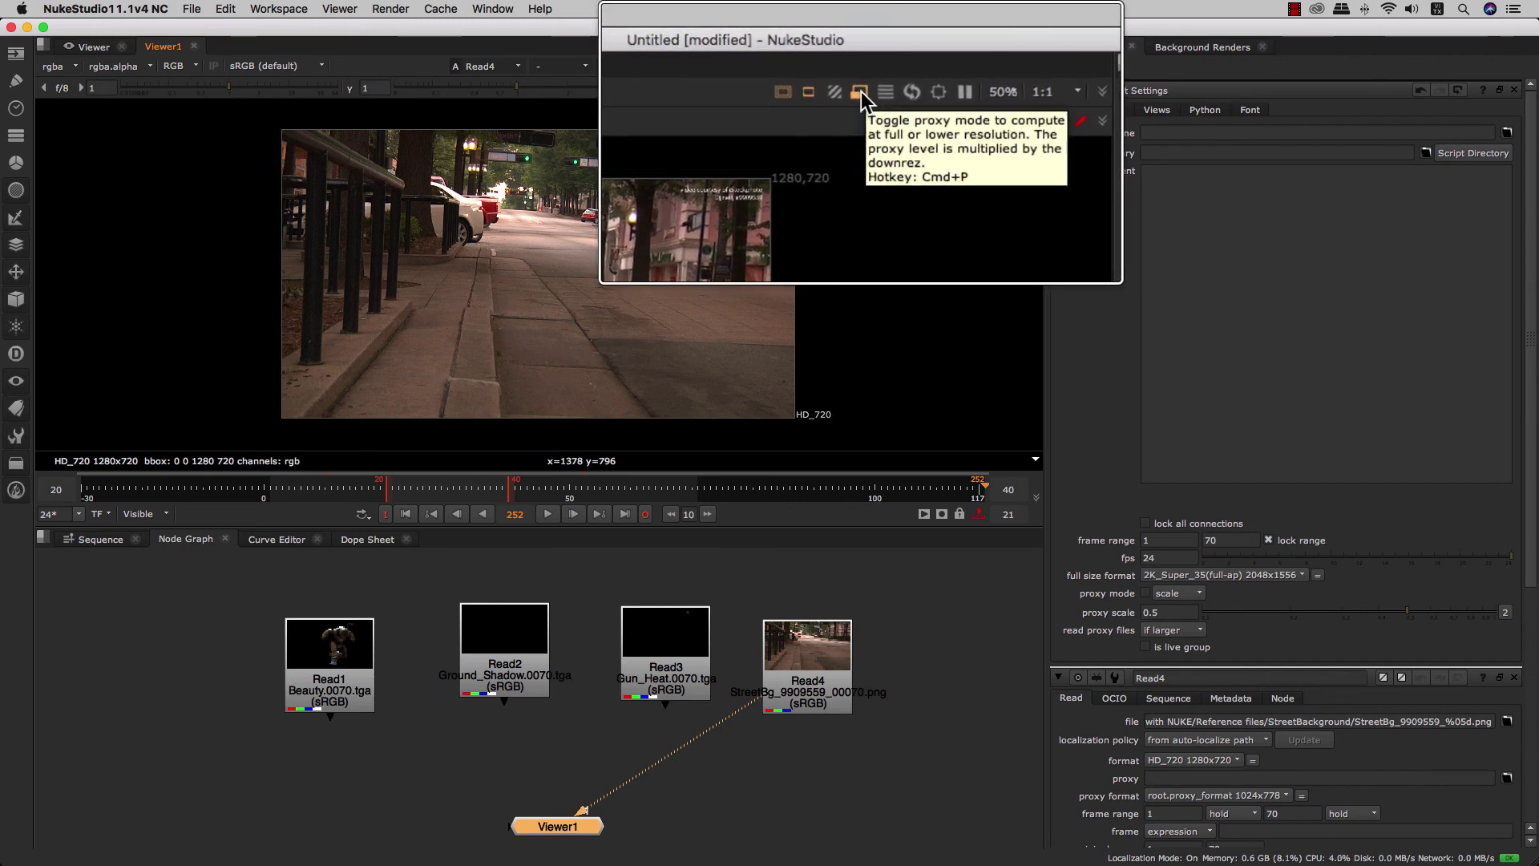
# Toggle proxy mode on and off at the 1:1 ratio, and enable full-frame processing in the viewer.
pyautogui.click(861, 93)
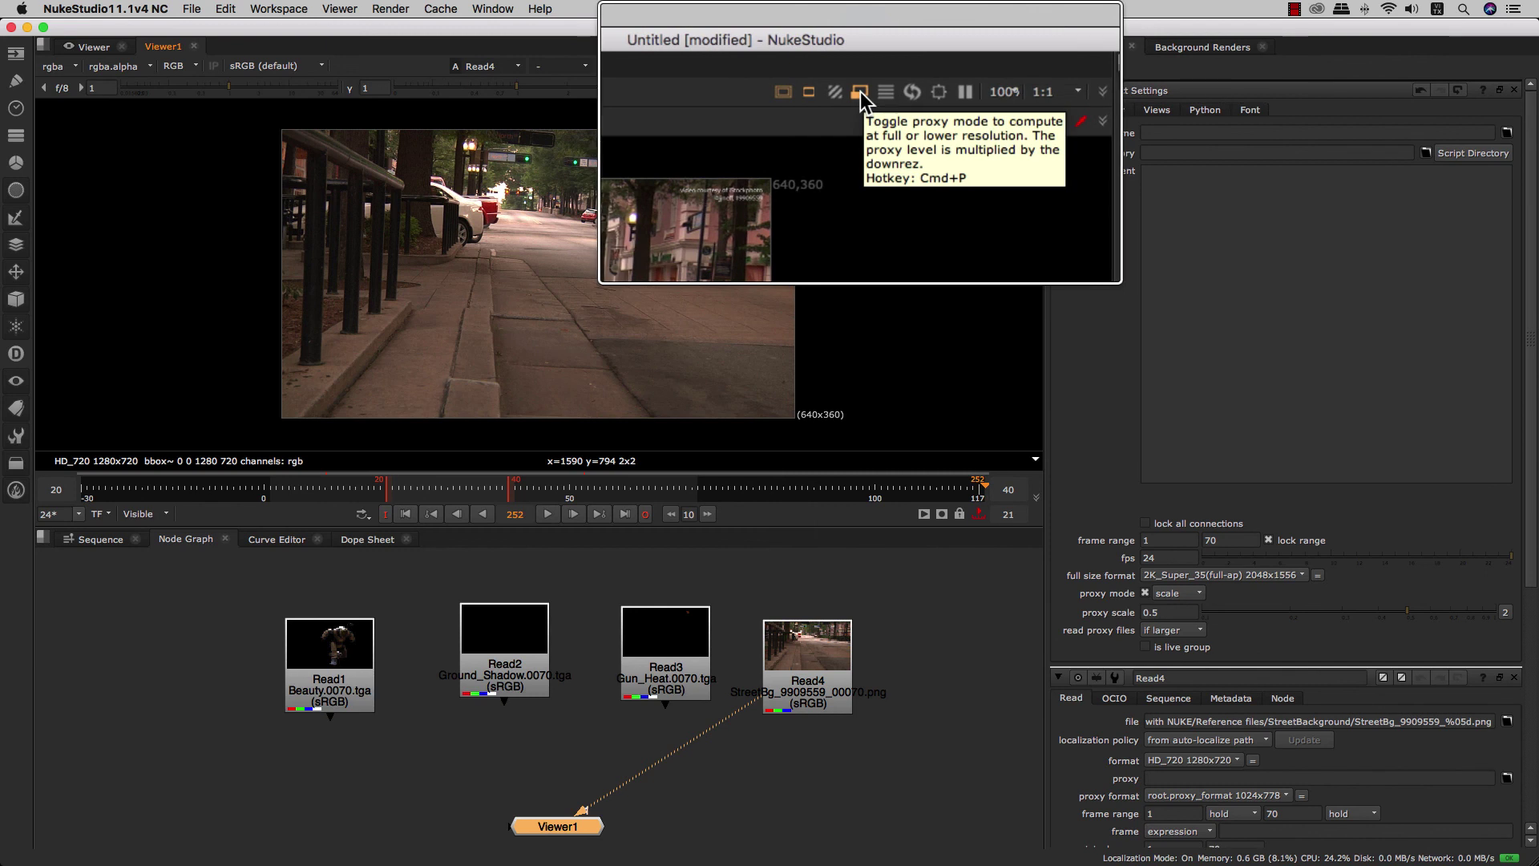
pyautogui.click(859, 93)
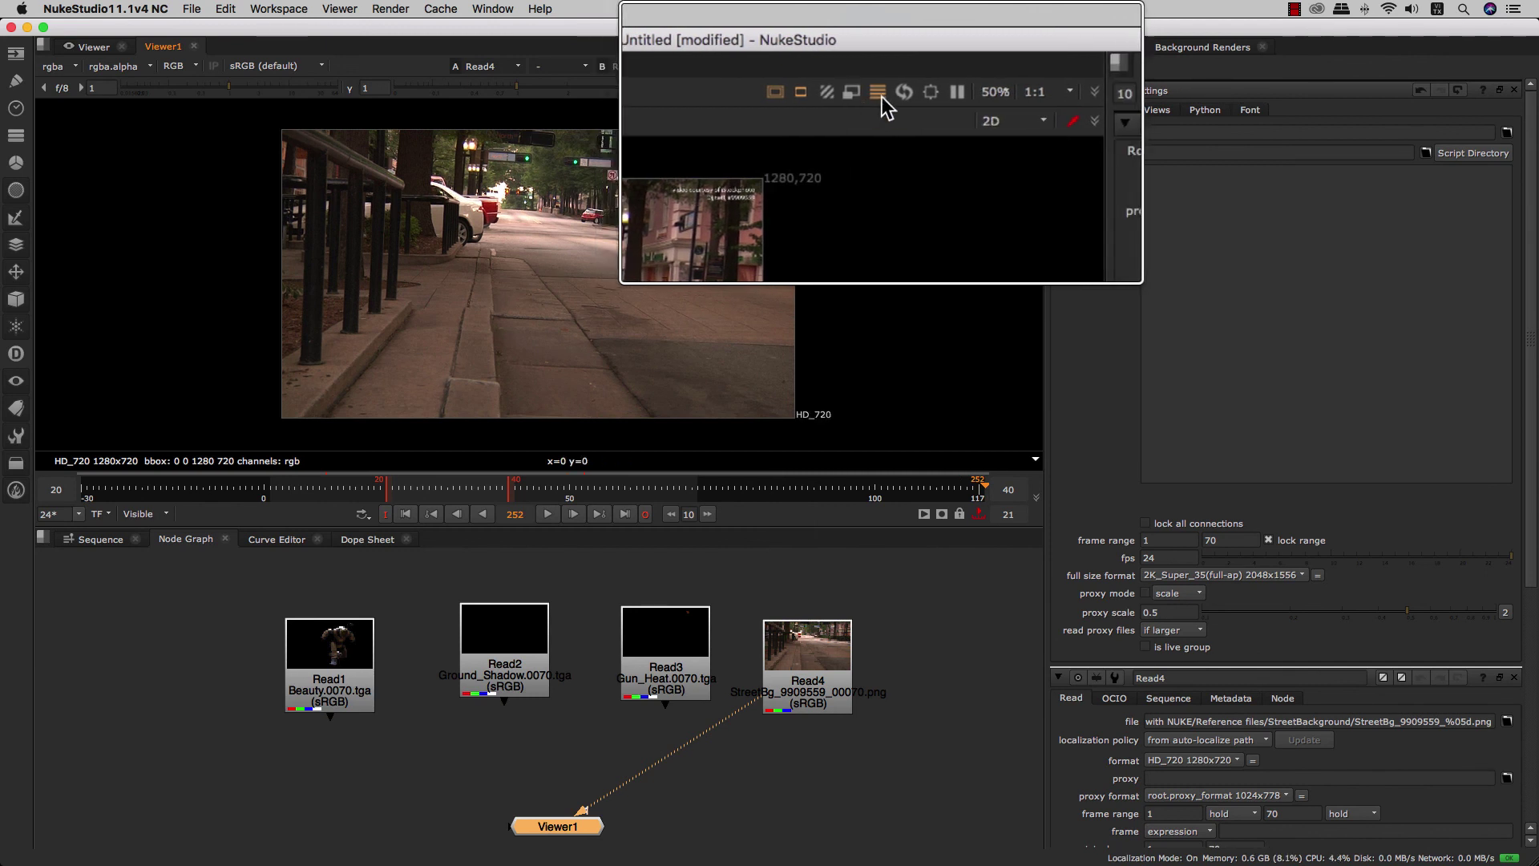
pyautogui.click(879, 98)
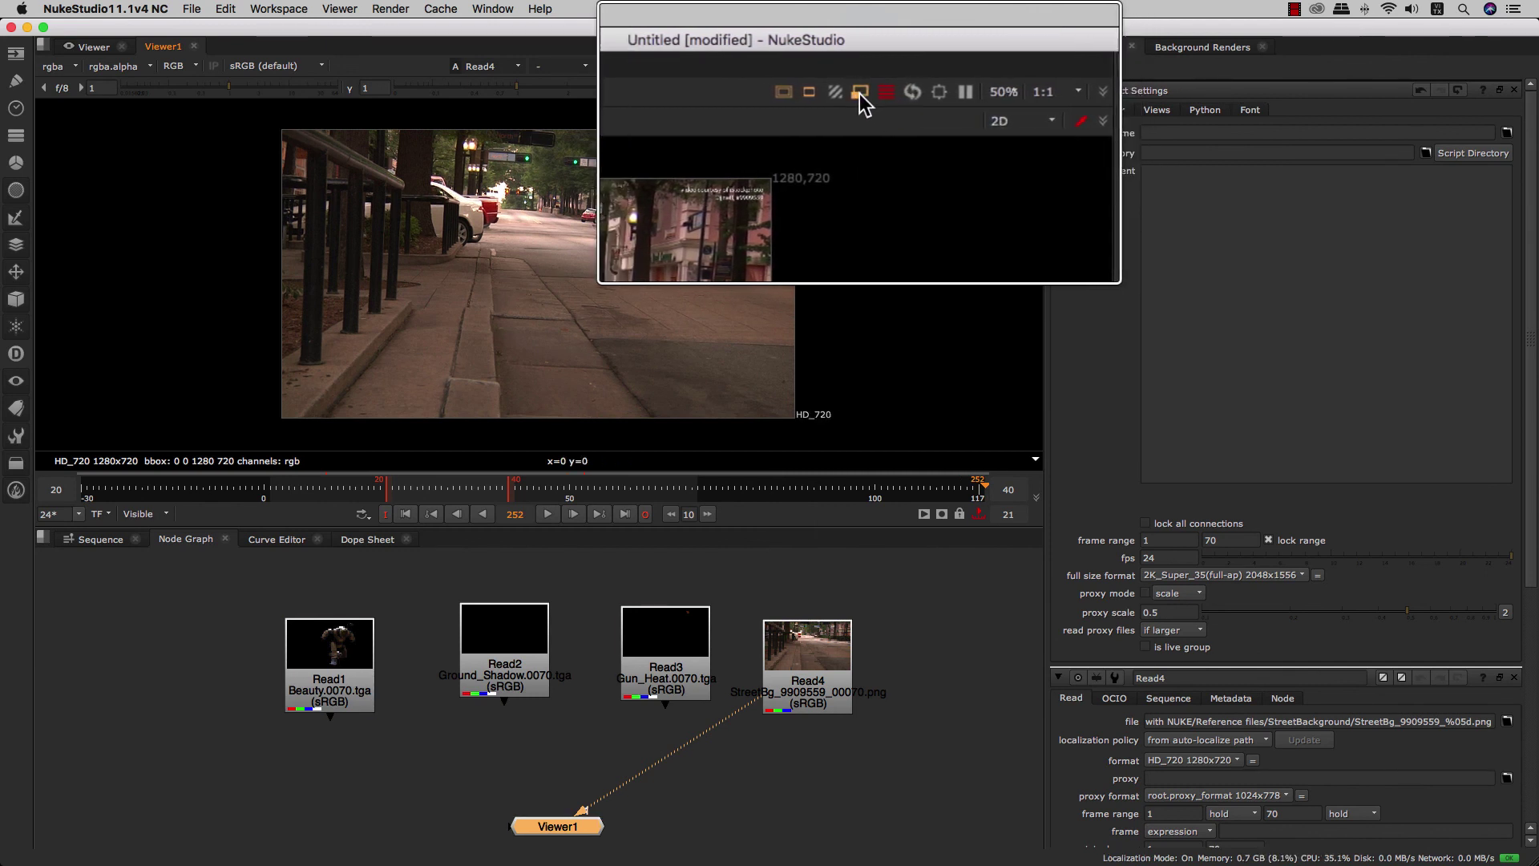